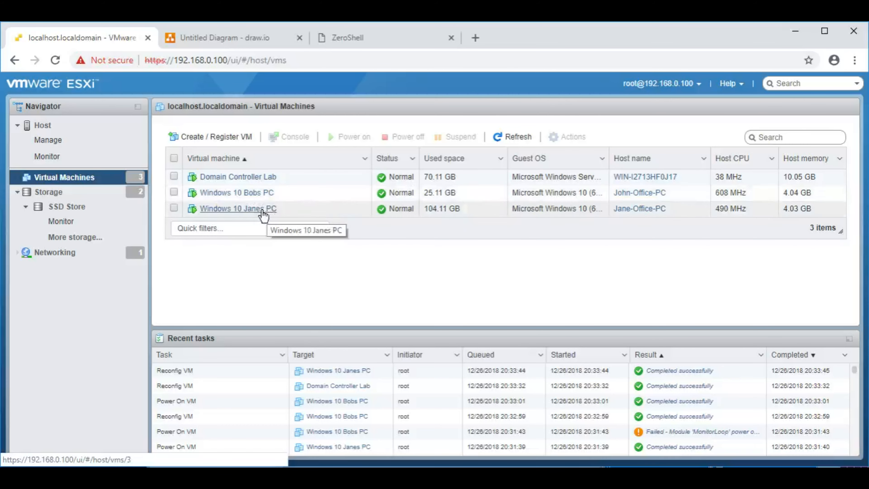
Step: Look over the ZeroShell router page and network diagram, then return to the virtual machine list
{"action": "left_click", "coordinate": [367, 41]}
{"action": "left_click", "coordinate": [167, 38]}
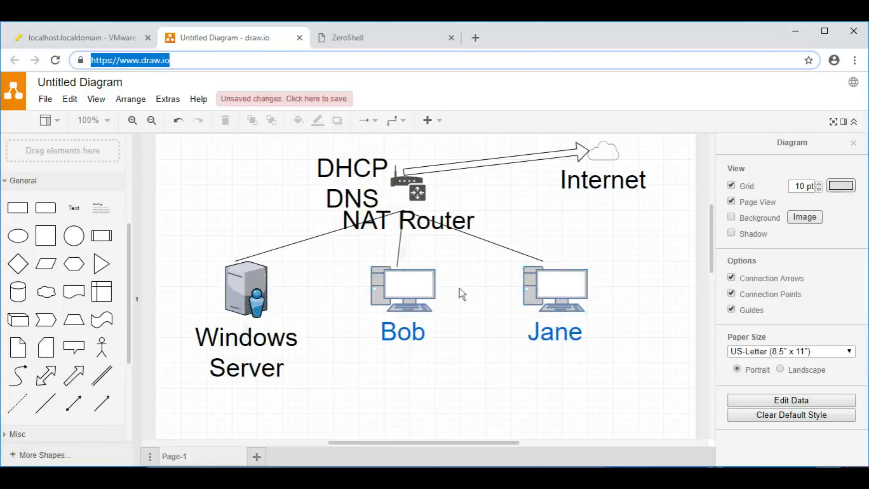
{"action": "left_click", "coordinate": [82, 38]}
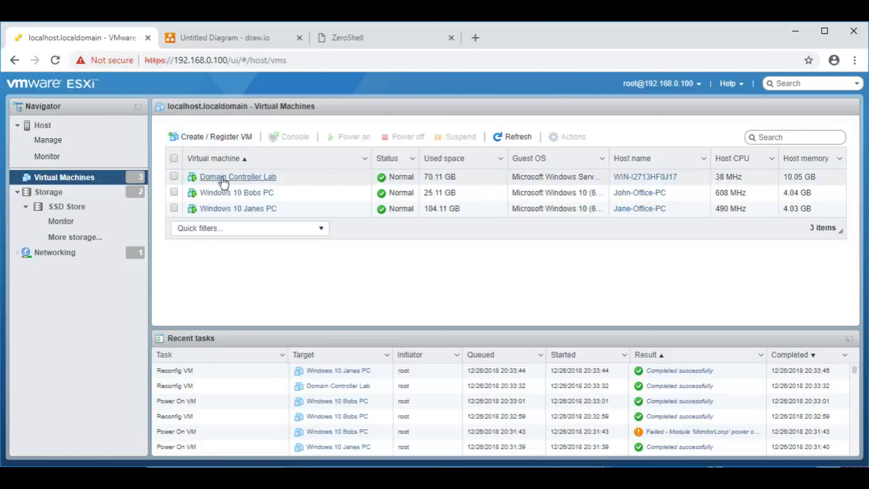
Step: Open the Windows 10 client VM's console and enlarge it
{"action": "left_click", "coordinate": [231, 193]}
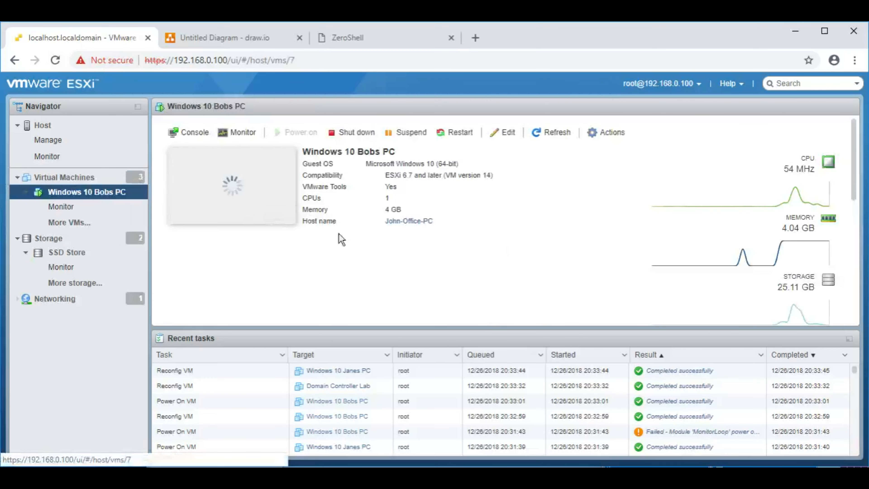
{"action": "left_click", "coordinate": [240, 195]}
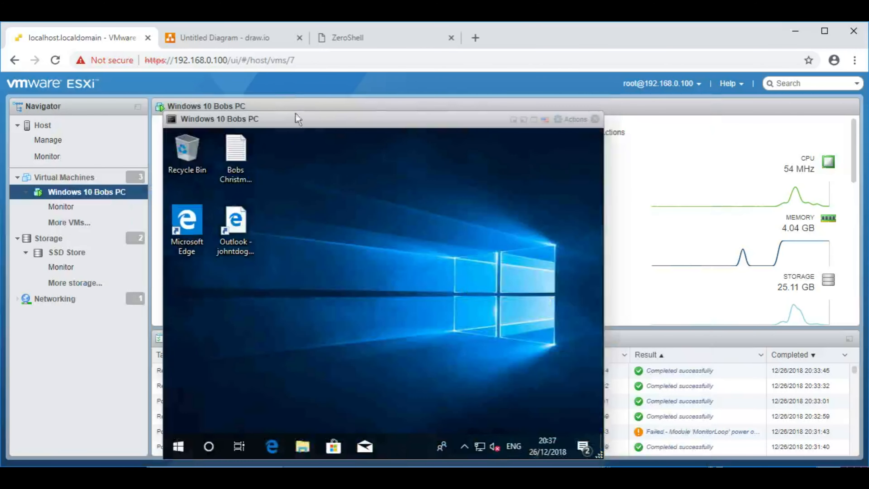
{"action": "left_click_drag", "start_coordinate": [298, 122], "coordinate": [162, 109]}
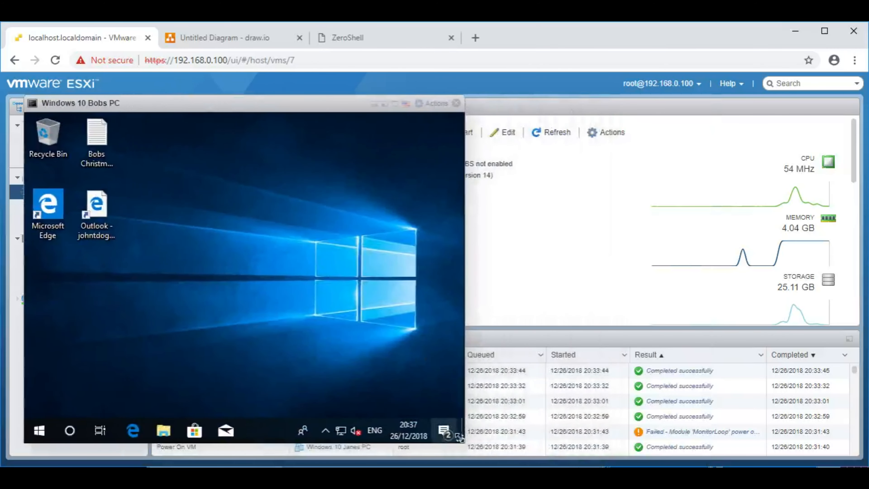
{"action": "left_click_drag", "start_coordinate": [463, 445], "coordinate": [628, 456]}
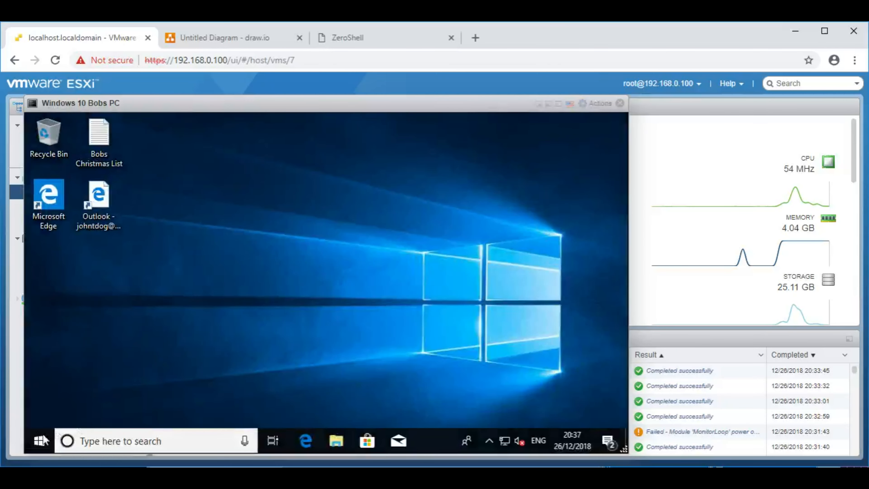
Step: Run ipconfig /all in a command prompt on the Windows 10 client
{"action": "right_click", "coordinate": [40, 441]}
{"action": "left_click", "coordinate": [78, 426]}
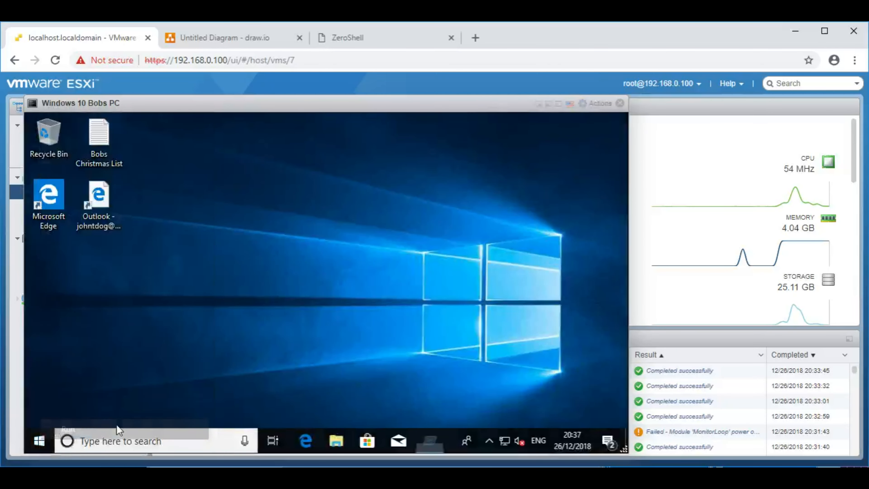
{"action": "type", "text": "cmd"}
{"action": "key", "text": "Return"}
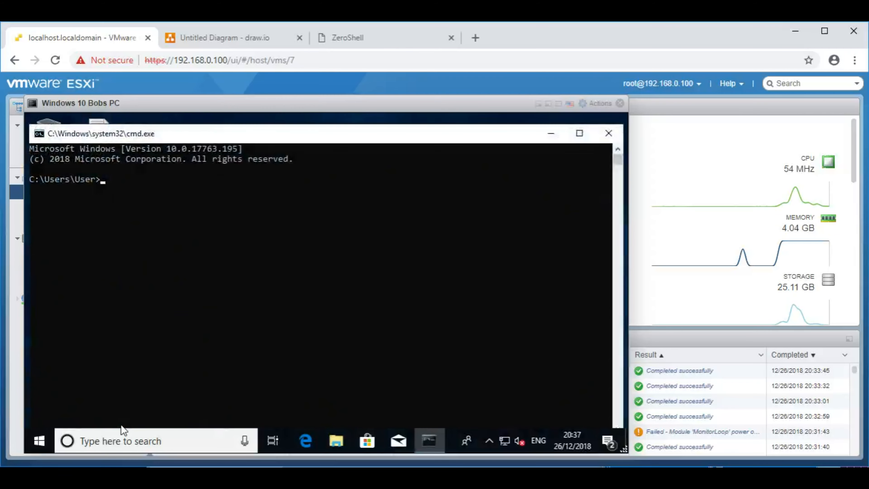
{"action": "type", "text": "ipconfig /all"}
{"action": "key", "text": "Return"}
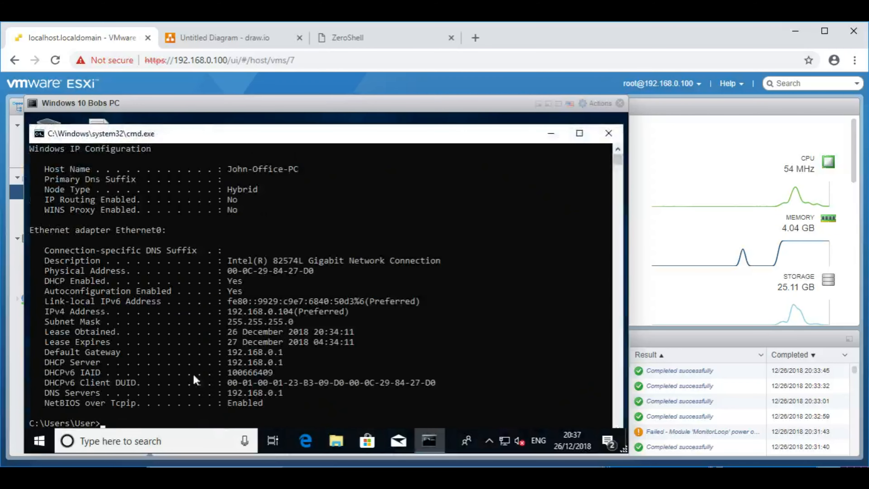
Step: Highlight the DHCP Server 192.168.0.1 line, then minimize the console to a thumbnail
{"action": "scroll", "coordinate": [302, 289], "scroll_direction": "down", "scroll_amount": 1}
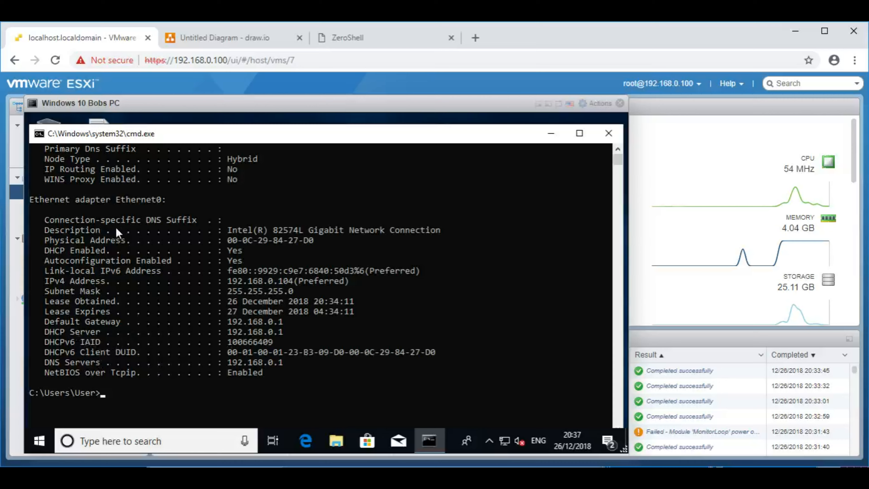
{"action": "left_click_drag", "start_coordinate": [75, 331], "coordinate": [293, 334]}
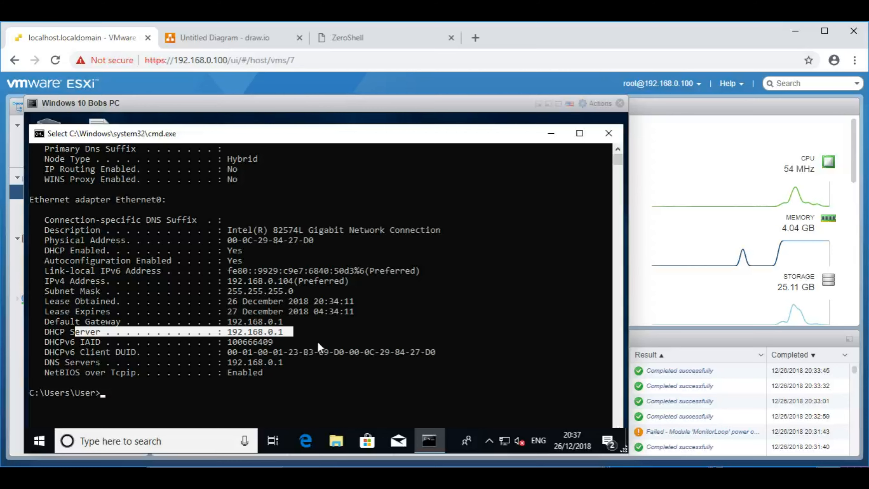
{"action": "left_click_drag", "start_coordinate": [216, 118], "coordinate": [317, 292]}
{"action": "left_click", "coordinate": [632, 287]}
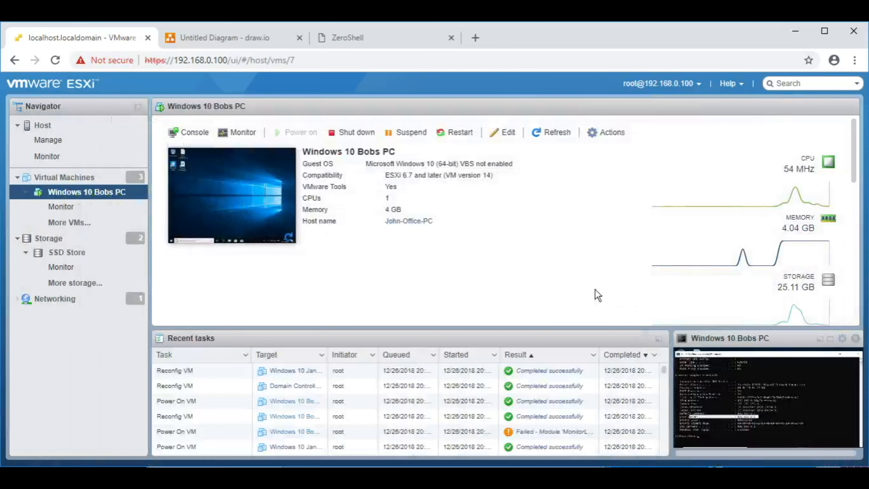
Step: Open the Domain Controller Lab VM's console and enlarge it
{"action": "left_click", "coordinate": [64, 178]}
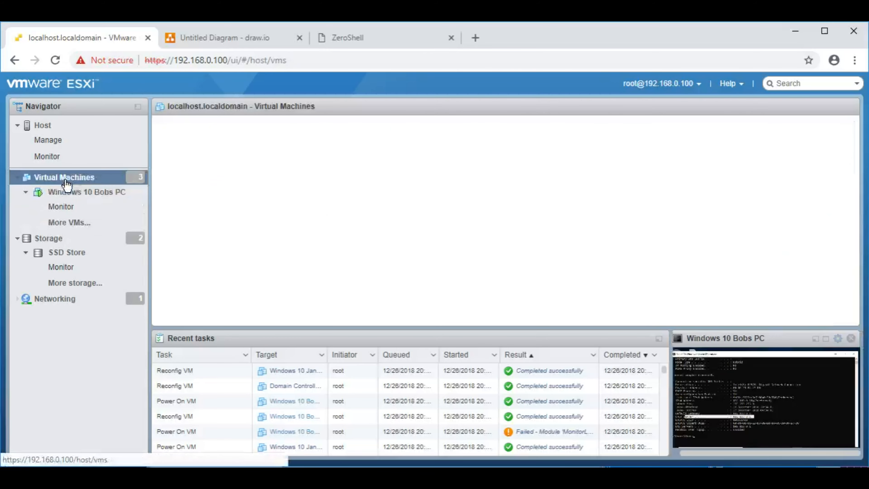
{"action": "left_click", "coordinate": [240, 176]}
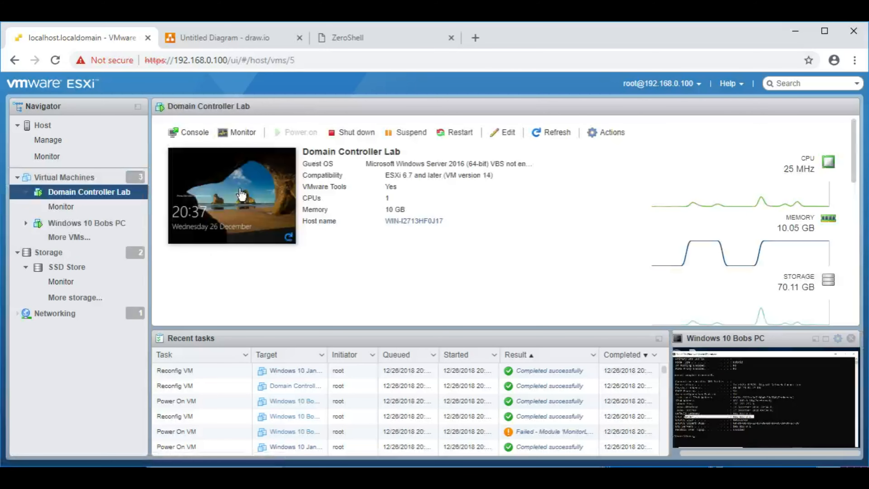
{"action": "left_click", "coordinate": [238, 195]}
{"action": "left_click_drag", "start_coordinate": [354, 116], "coordinate": [197, 101]}
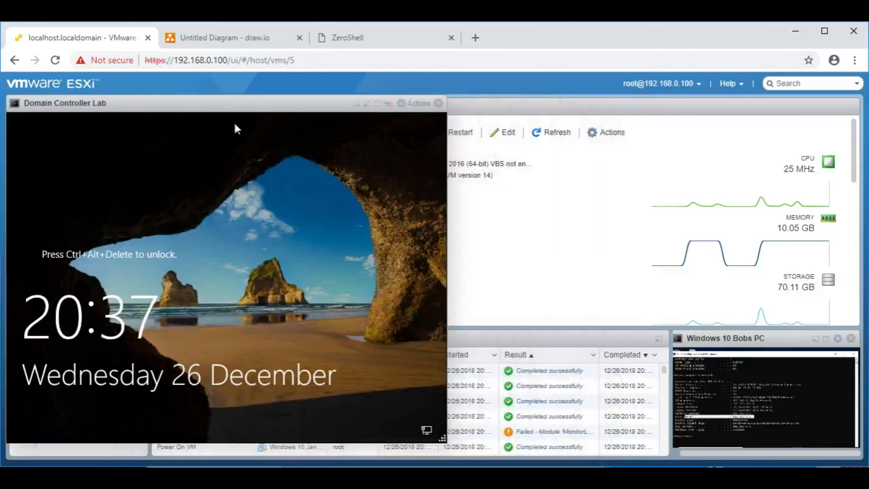
{"action": "left_click_drag", "start_coordinate": [443, 452], "coordinate": [649, 443]}
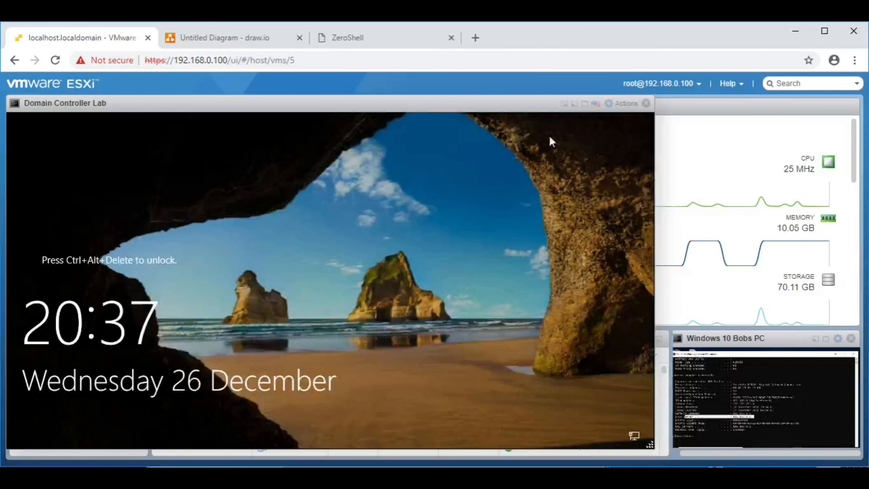
Step: Send Ctrl-Alt-Delete to the guest and sign in with the Administrator password
{"action": "left_click", "coordinate": [622, 103]}
{"action": "mouse_move", "coordinate": [633, 186]}
{"action": "mouse_move", "coordinate": [513, 226]}
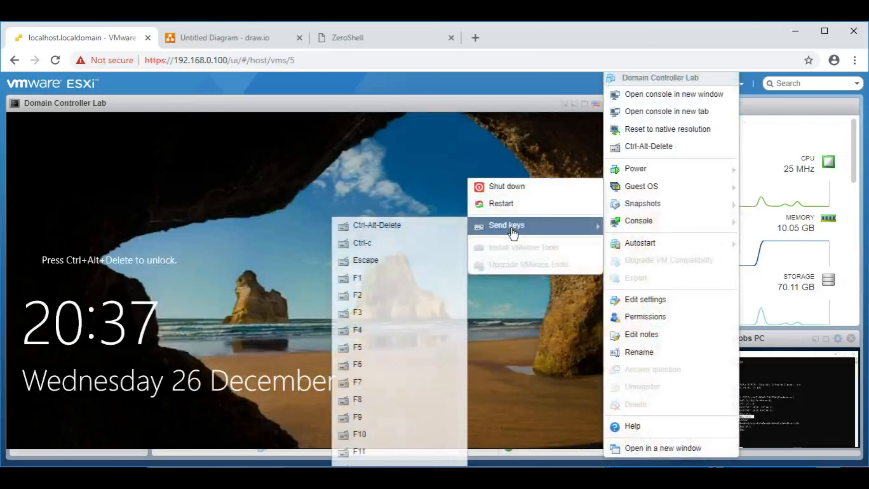
{"action": "left_click", "coordinate": [397, 230]}
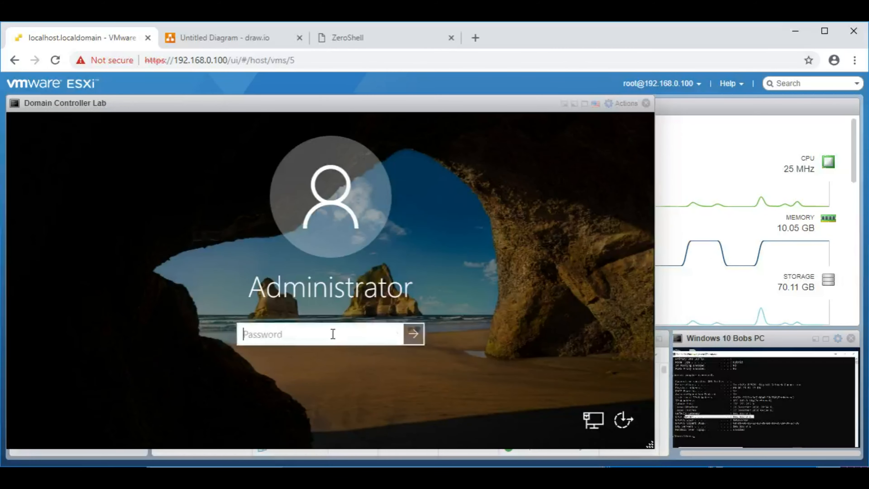
{"action": "type", "text": "•••••••••••"}
{"action": "key", "text": "Return"}
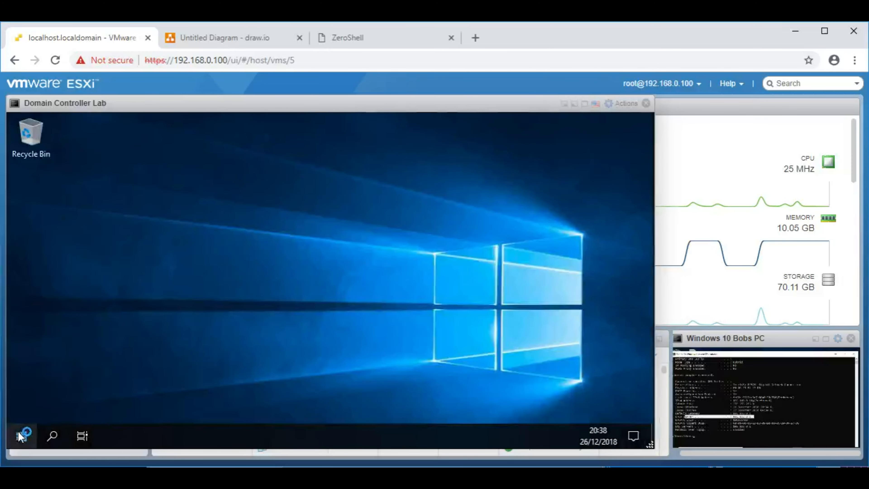
Step: Open a command prompt on the domain controller through the Run dialog
{"action": "right_click", "coordinate": [21, 435]}
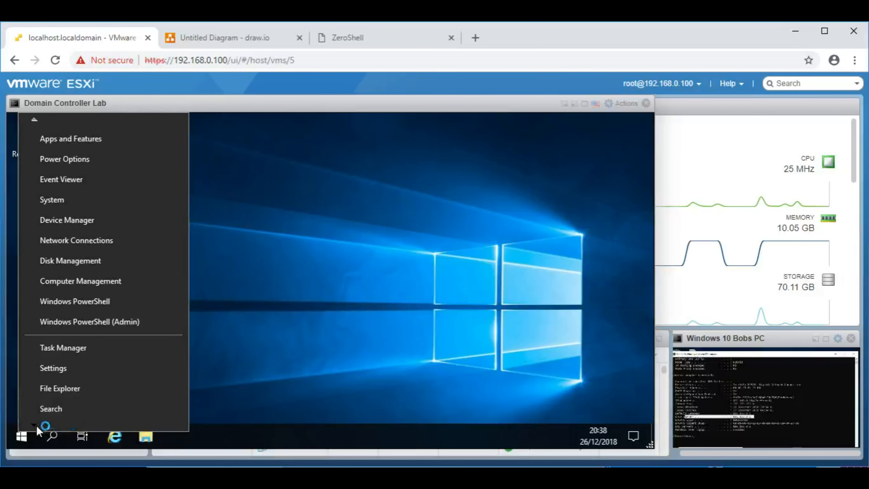
{"action": "left_click", "coordinate": [278, 376]}
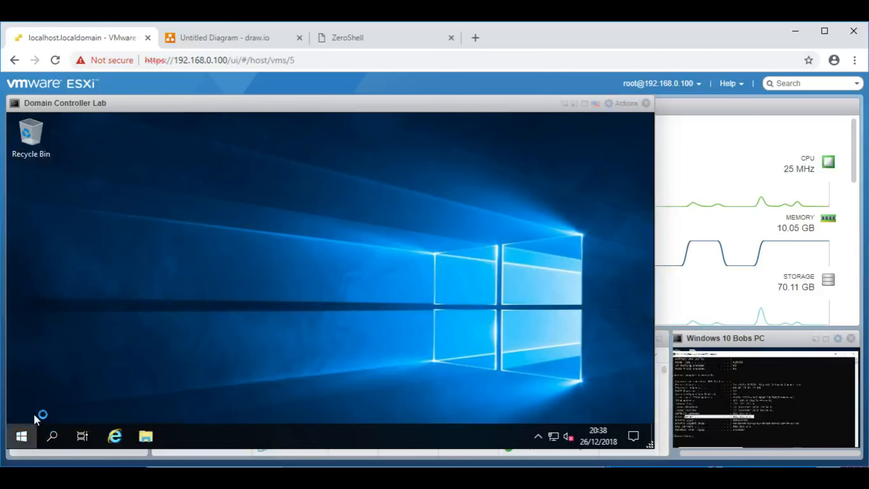
{"action": "left_click", "coordinate": [25, 434]}
{"action": "left_click", "coordinate": [20, 436]}
{"action": "left_click", "coordinate": [20, 436]}
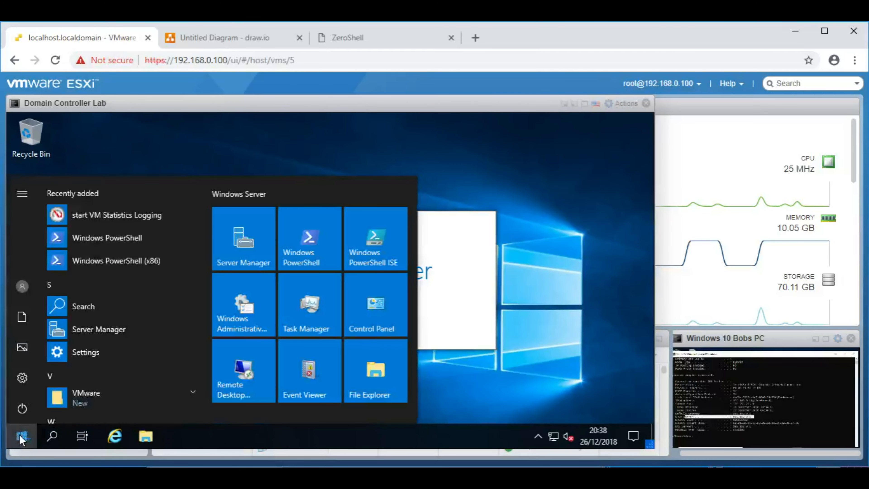
{"action": "left_click", "coordinate": [20, 436]}
{"action": "type", "text": "run"}
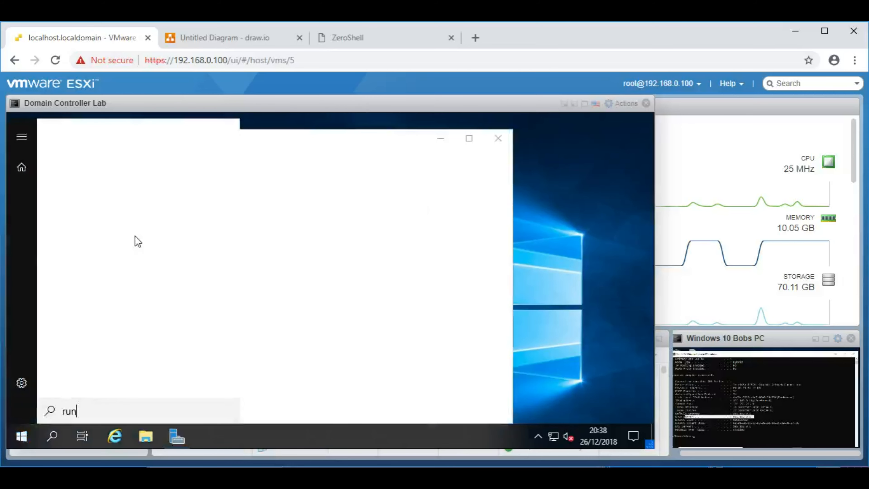
{"action": "left_click", "coordinate": [110, 192]}
{"action": "type", "text": "cmd"}
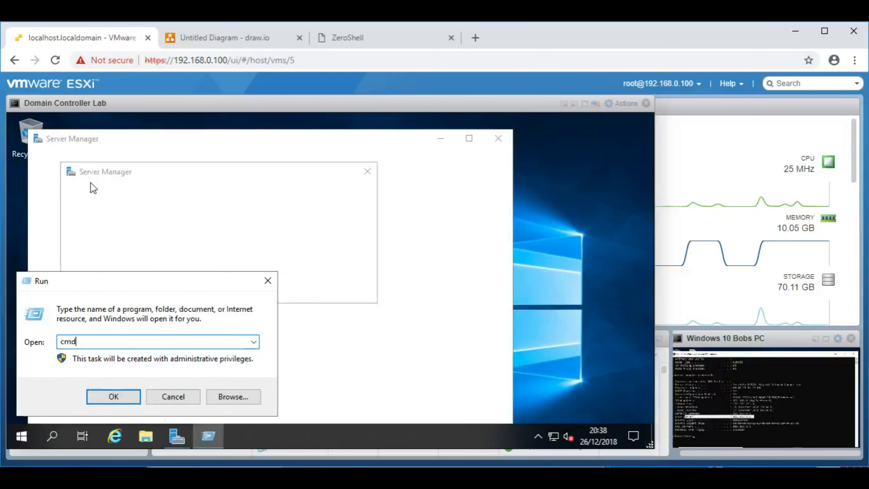
{"action": "key", "text": "Return"}
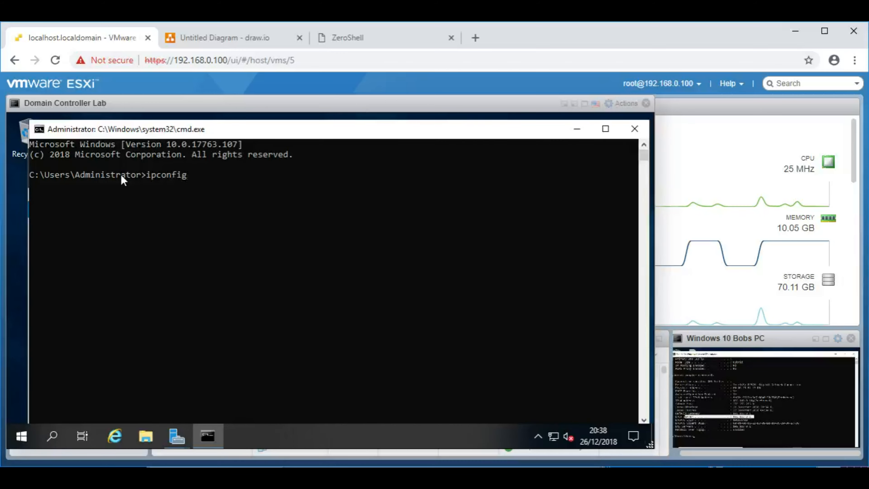
Step: Run ipconfig /all, showing 192.168.0.102 from DHCP server 192.168.0.1, then close the console
{"action": "type", "text": "ipconfig /all"}
{"action": "key", "text": "Return"}
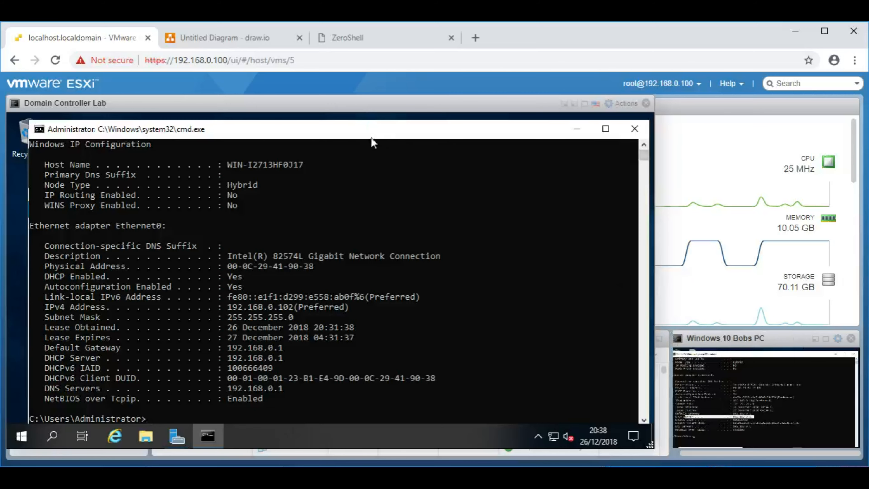
{"action": "left_click_drag", "start_coordinate": [372, 138], "coordinate": [404, 172]}
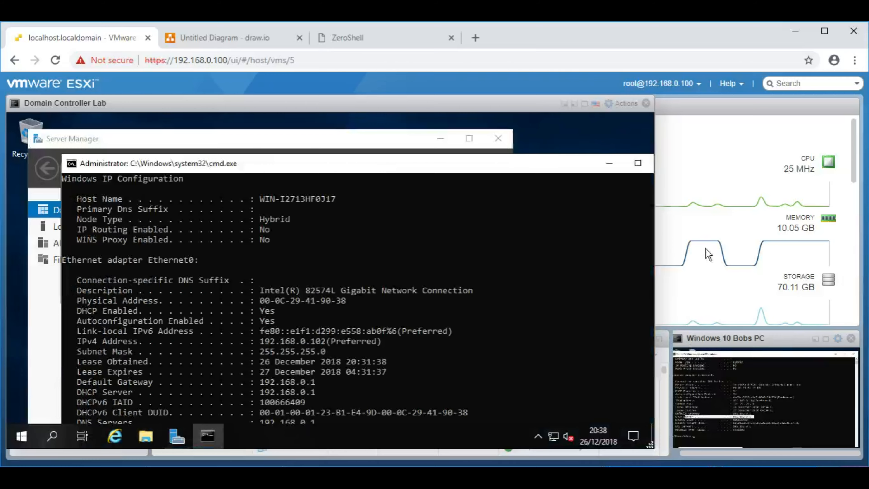
{"action": "left_click", "coordinate": [565, 104]}
Step: Reopen the Windows 10 console and launch Edge maximized, closing the welcome tab
{"action": "left_click", "coordinate": [752, 342]}
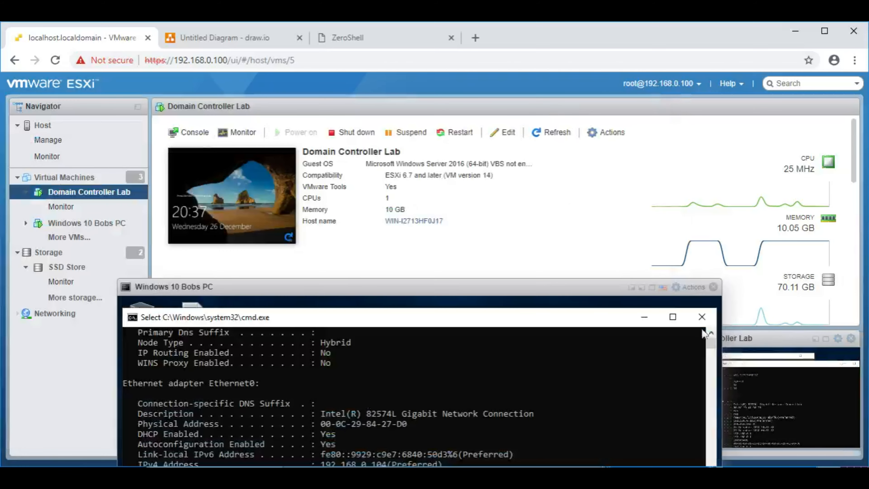
{"action": "left_click_drag", "start_coordinate": [342, 284], "coordinate": [283, 100]}
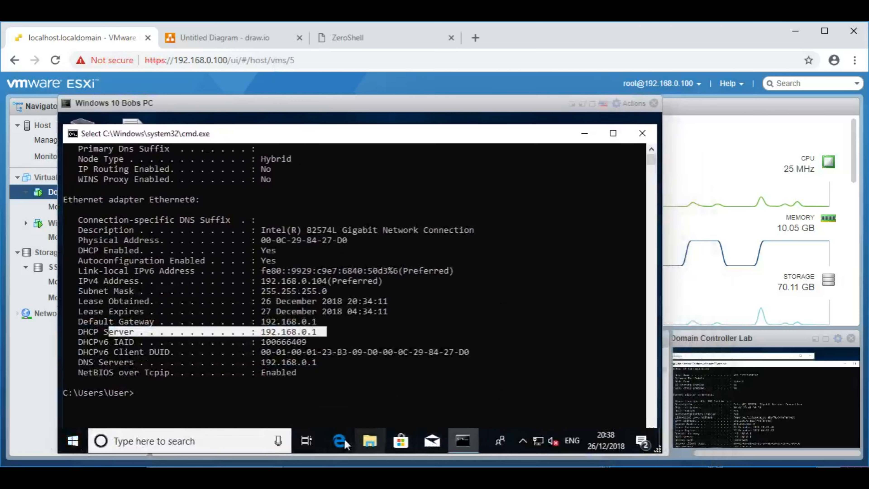
{"action": "left_click", "coordinate": [344, 440]}
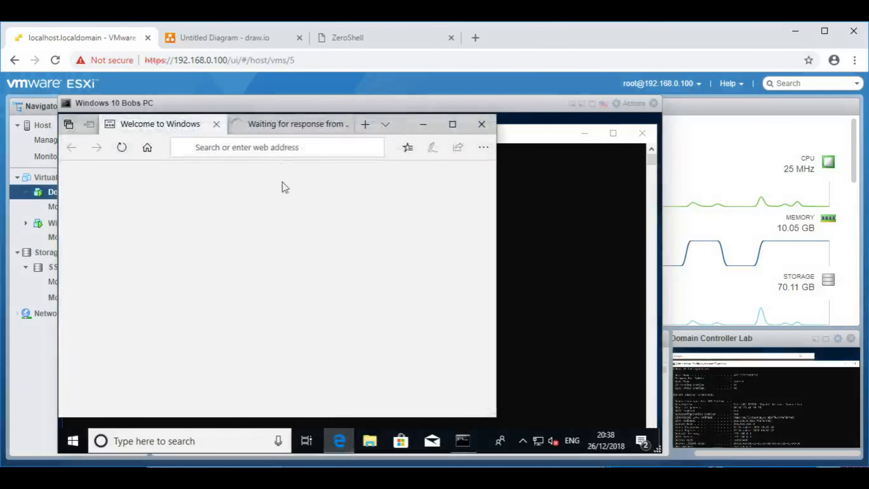
{"action": "left_click", "coordinate": [452, 124]}
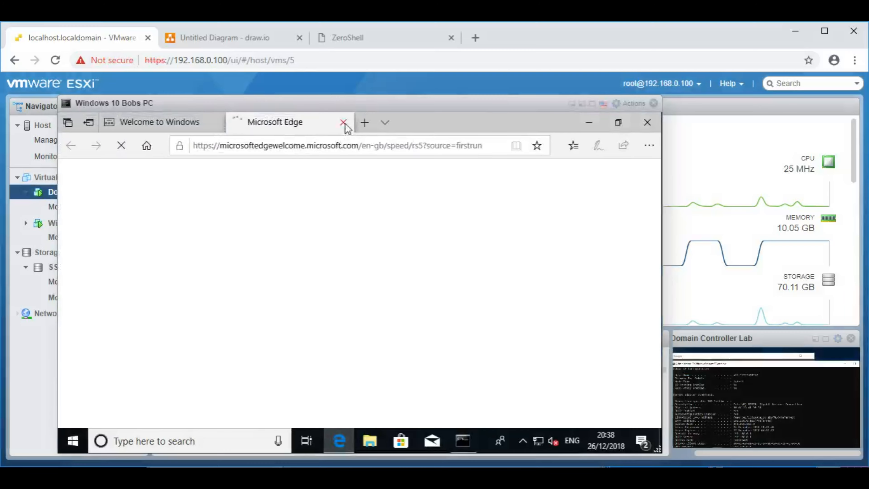
{"action": "left_click", "coordinate": [344, 124]}
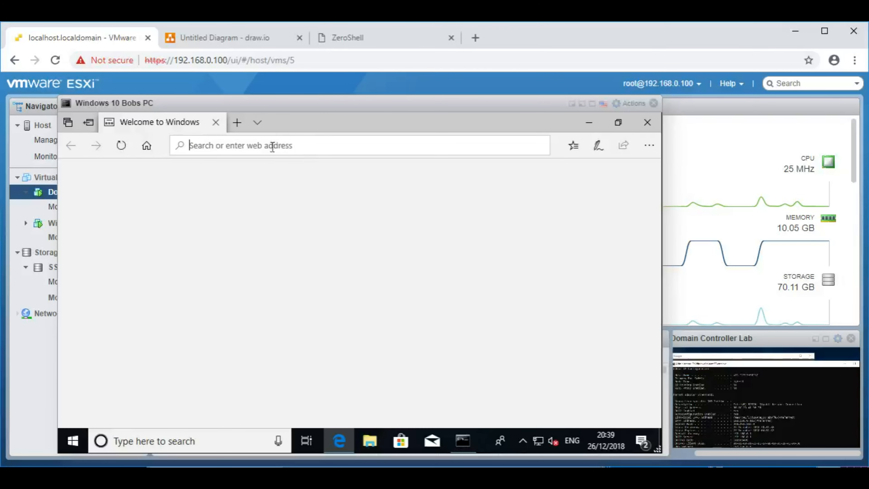
Step: Load news.bbc.co.uk, then close Edge and minimize the Windows 10 console
{"action": "type", "text": "news.bb"}
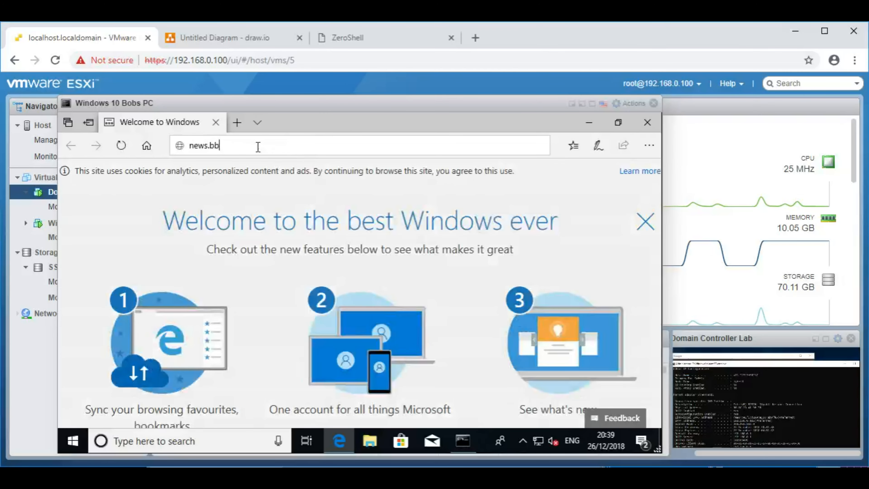
{"action": "type", "text": "c.co.uk"}
{"action": "key", "text": "Return"}
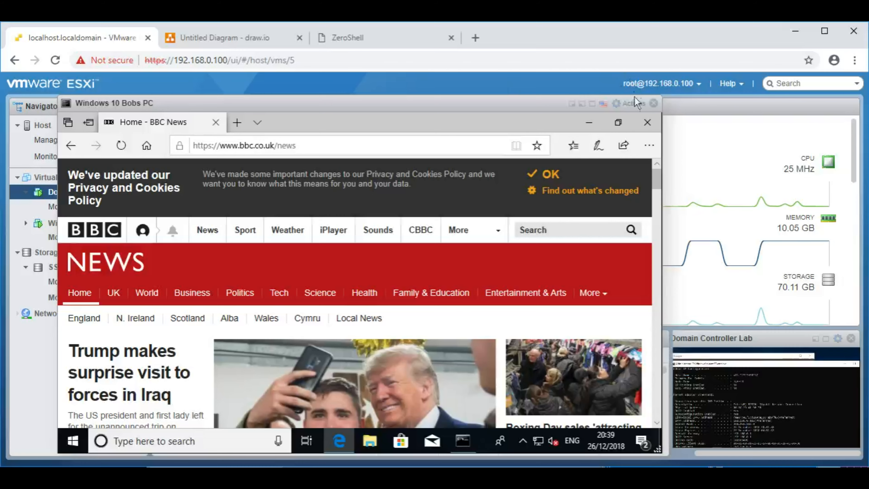
{"action": "left_click", "coordinate": [647, 123]}
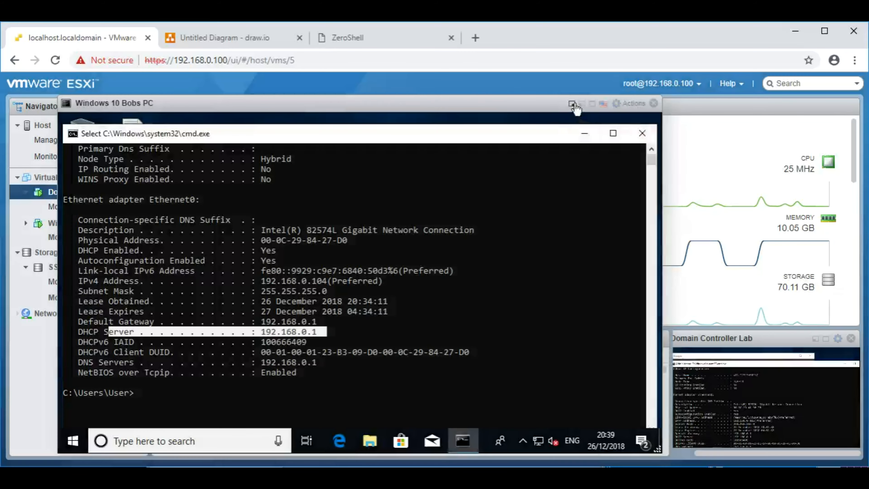
{"action": "left_click", "coordinate": [572, 103]}
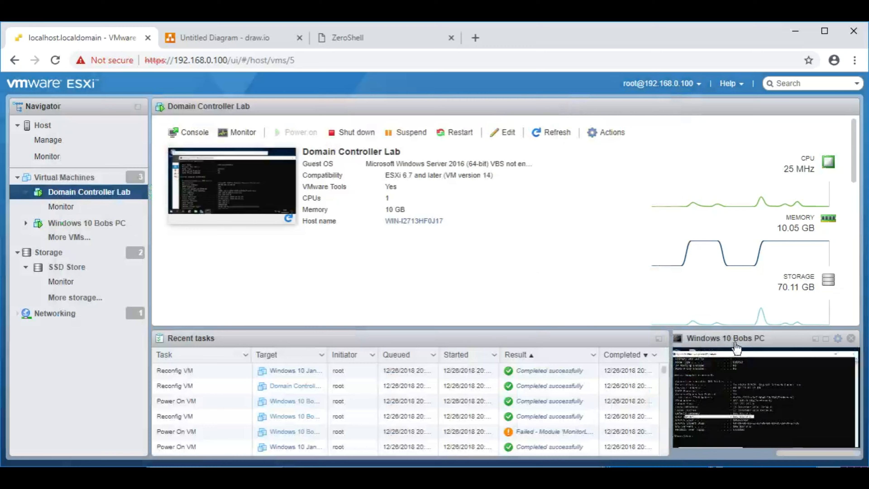
Step: Expand the domain controller console, close cmd, dismiss the Admin Center notice, and maximize Server Manager
{"action": "left_click", "coordinate": [659, 338]}
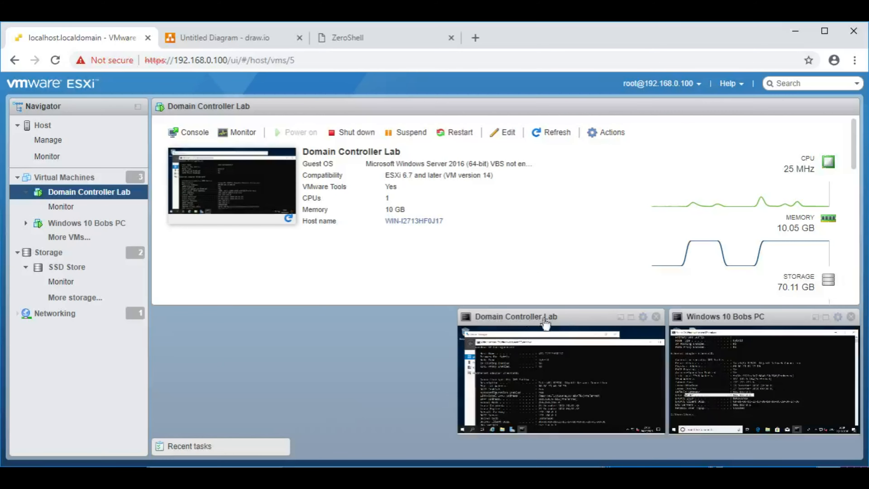
{"action": "left_click", "coordinate": [528, 320]}
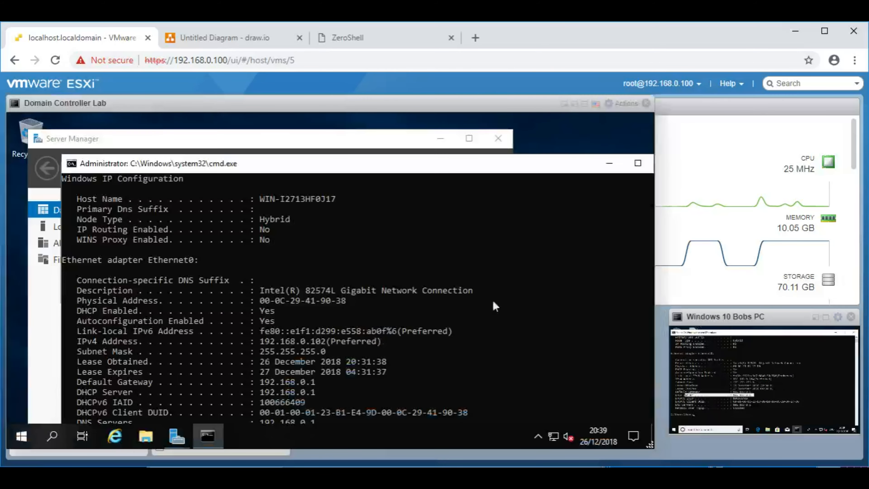
{"action": "left_click_drag", "start_coordinate": [480, 169], "coordinate": [386, 156]}
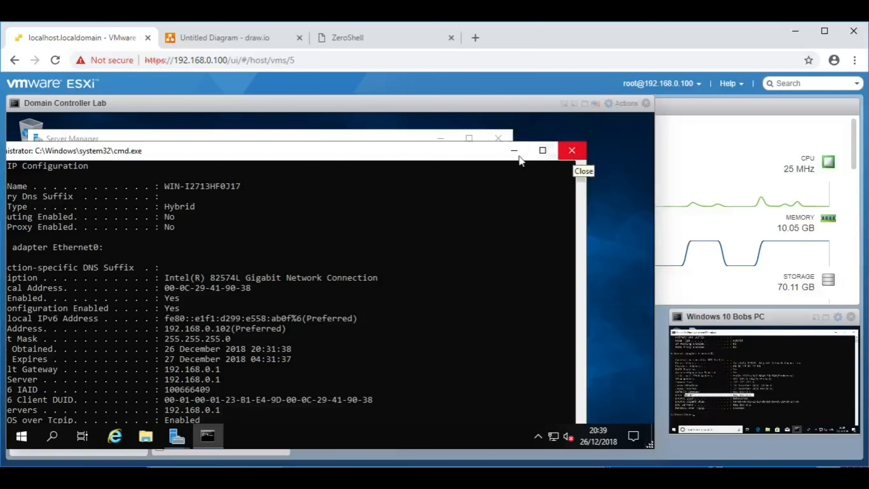
{"action": "left_click", "coordinate": [572, 150]}
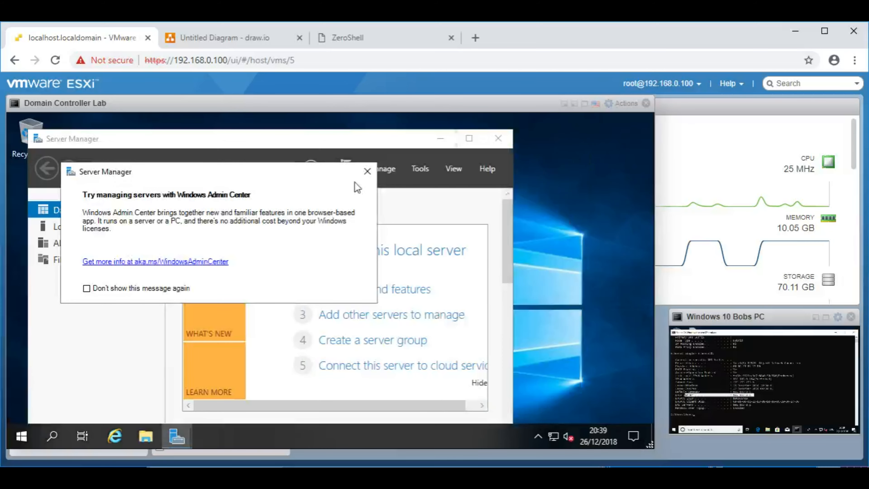
{"action": "left_click", "coordinate": [367, 171]}
{"action": "left_click", "coordinate": [469, 138]}
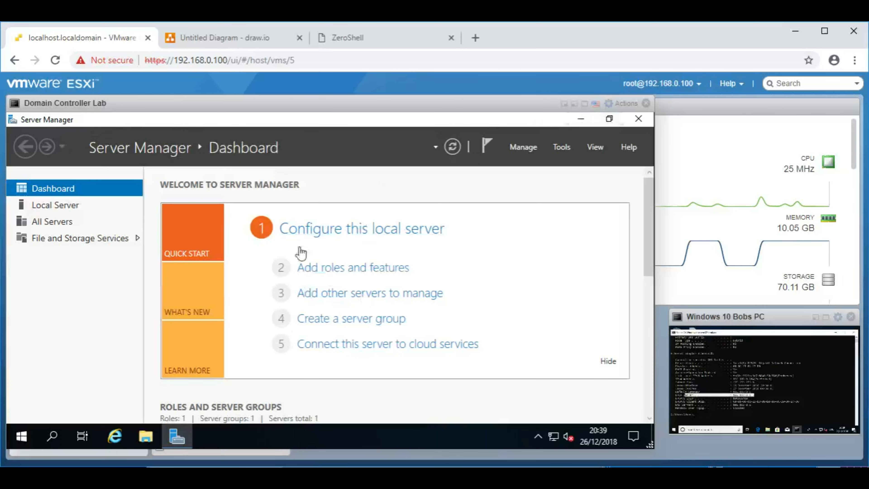
Step: Launch the Add Roles and Features Wizard and maximize it
{"action": "left_click", "coordinate": [339, 271]}
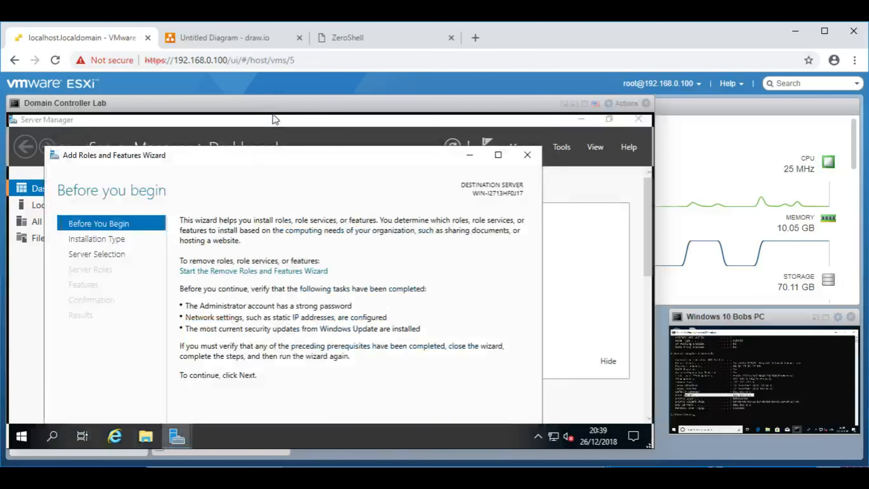
{"action": "left_click_drag", "start_coordinate": [273, 115], "coordinate": [273, 117]}
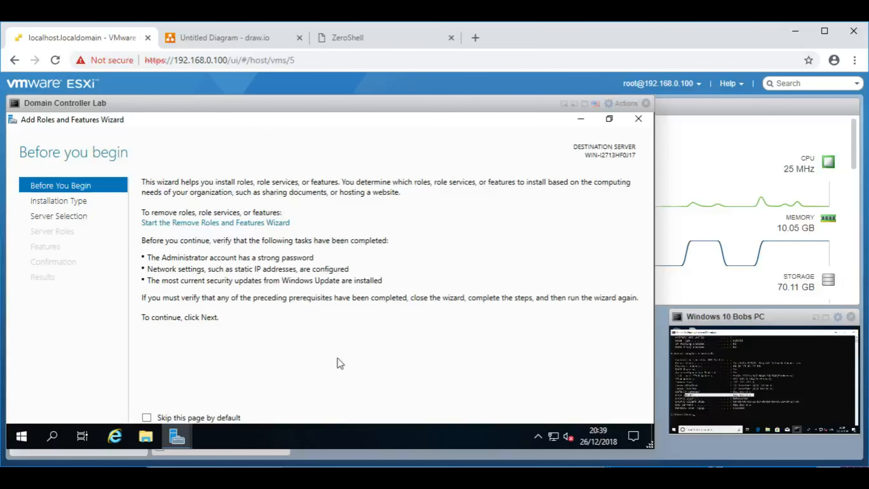
{"action": "right_click", "coordinate": [278, 445]}
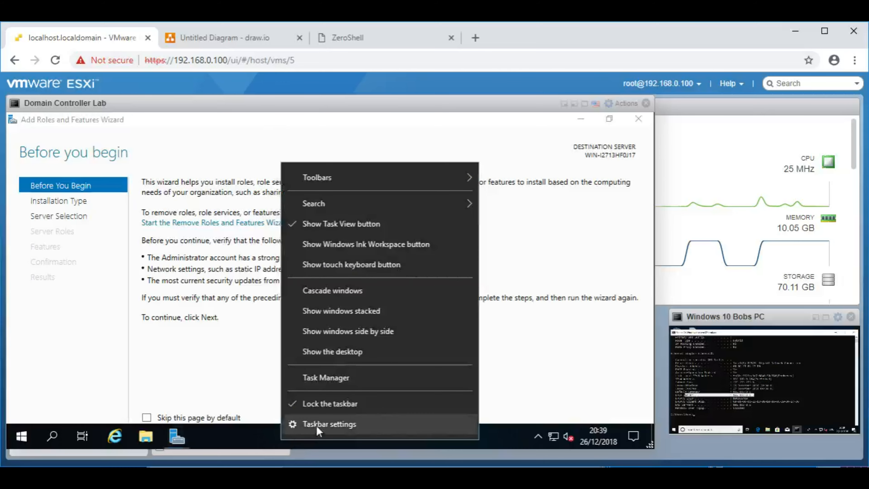
Step: Unlock the server's taskbar and drag it to dock on the right screen edge
{"action": "right_click", "coordinate": [289, 435]}
{"action": "left_click", "coordinate": [332, 400]}
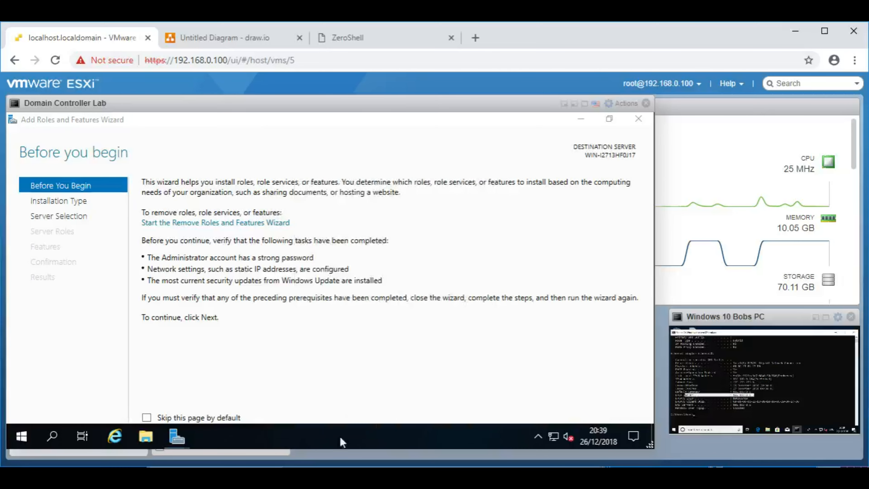
{"action": "left_click_drag", "start_coordinate": [341, 438], "coordinate": [644, 316]}
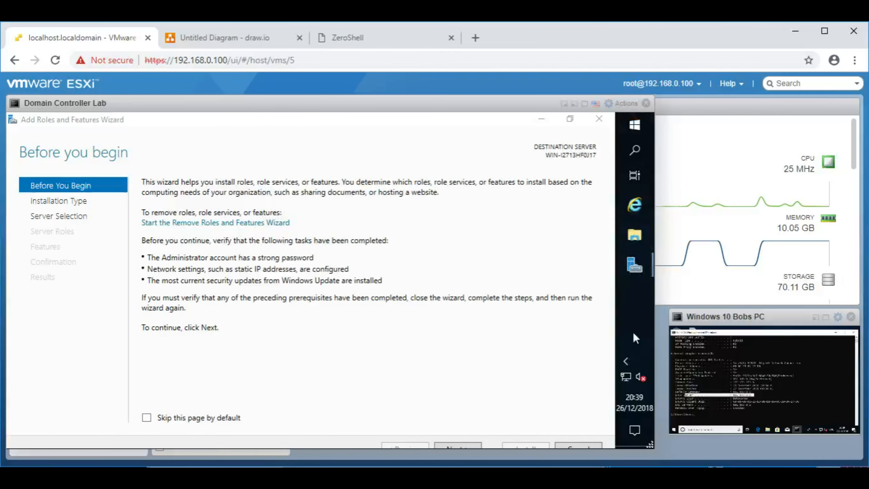
{"action": "left_click_drag", "start_coordinate": [633, 333], "coordinate": [654, 299]}
Step: Reopen the wizard maximized and advance past Before You Begin and Installation Type to Server Selection
{"action": "left_click", "coordinate": [599, 119]}
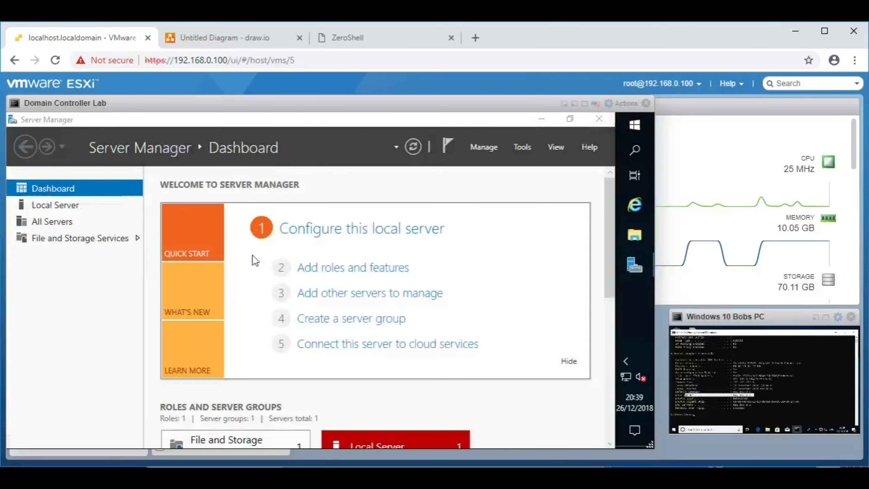
{"action": "left_click", "coordinate": [333, 272]}
{"action": "left_click_drag", "start_coordinate": [369, 180], "coordinate": [361, 110]}
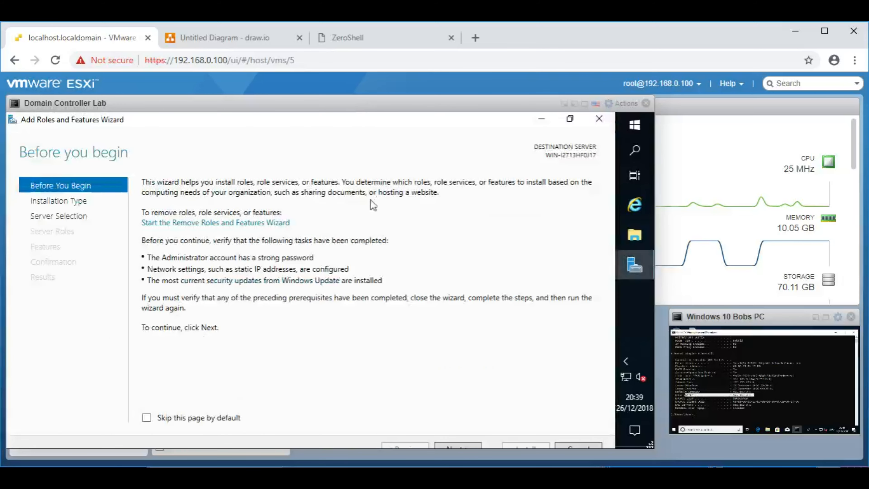
{"action": "left_click", "coordinate": [452, 448]}
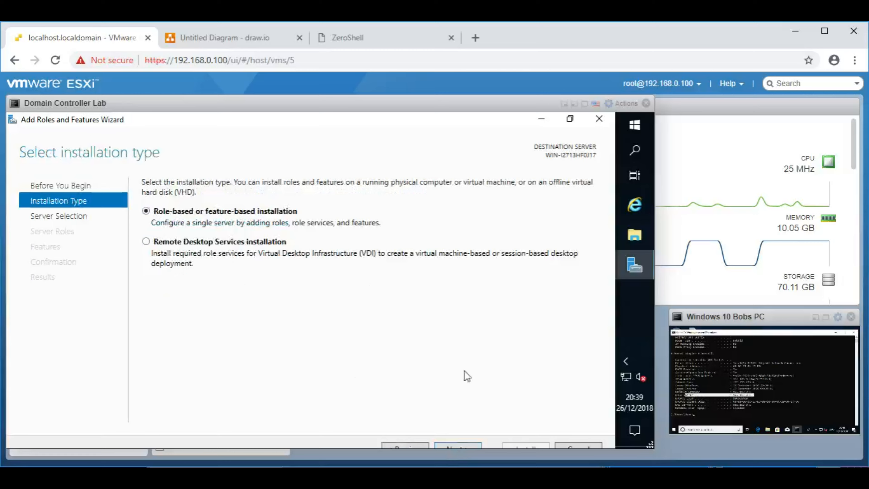
{"action": "left_click", "coordinate": [459, 449]}
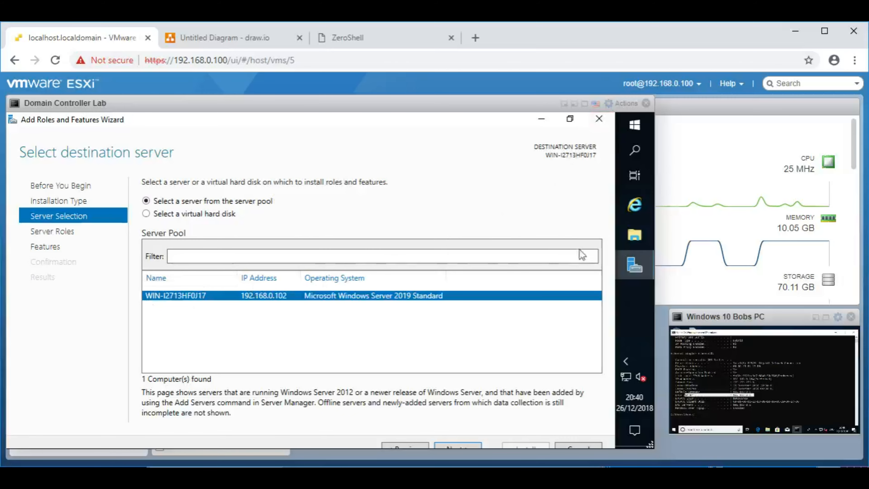
Step: Switch to the Windows 10 console and launch Control Panel by running 'control'
{"action": "left_click", "coordinate": [565, 104]}
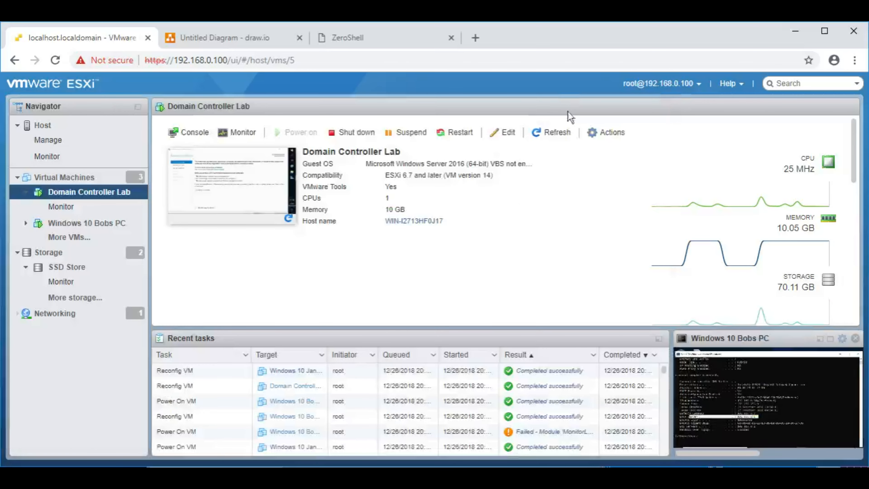
{"action": "left_click", "coordinate": [659, 338]}
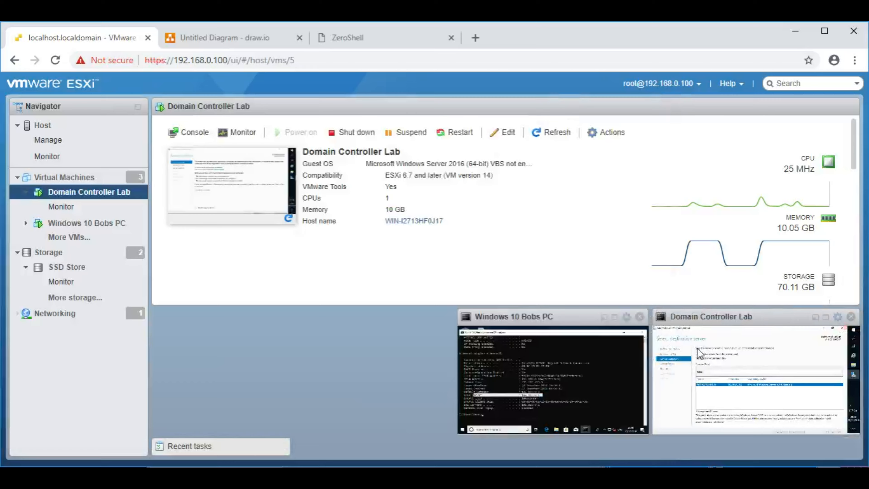
{"action": "left_click", "coordinate": [532, 323]}
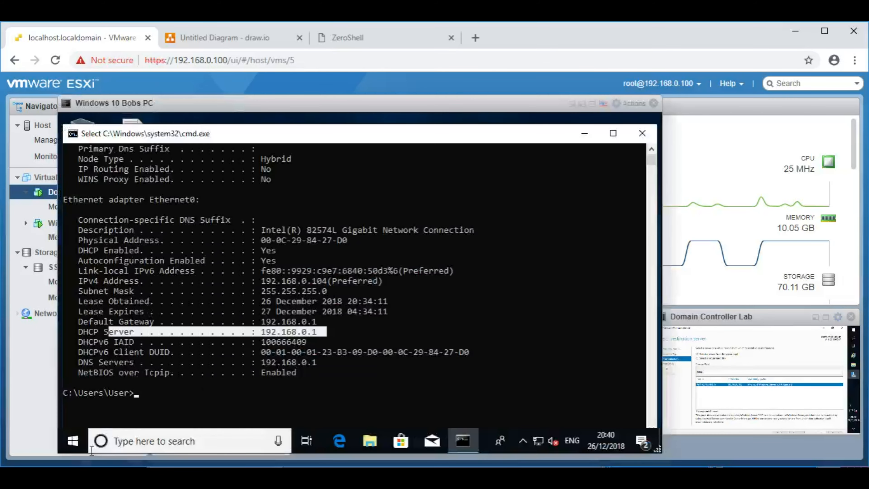
{"action": "left_click", "coordinate": [71, 446]}
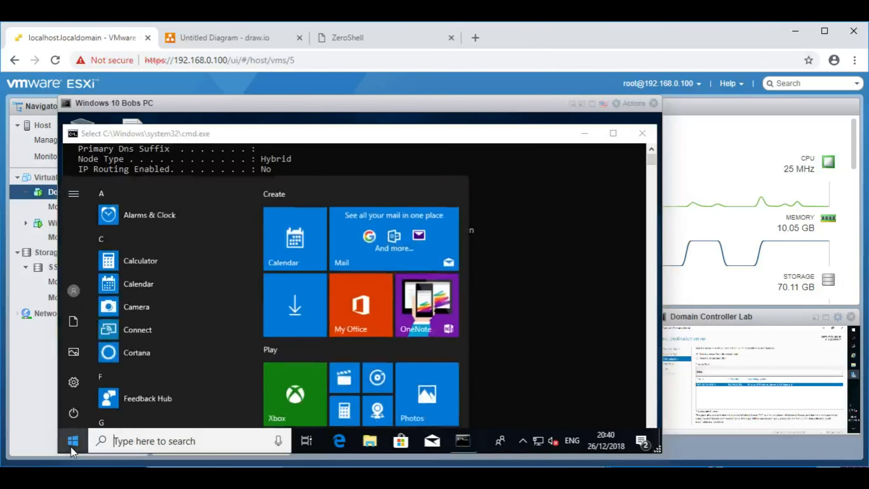
{"action": "right_click", "coordinate": [71, 446]}
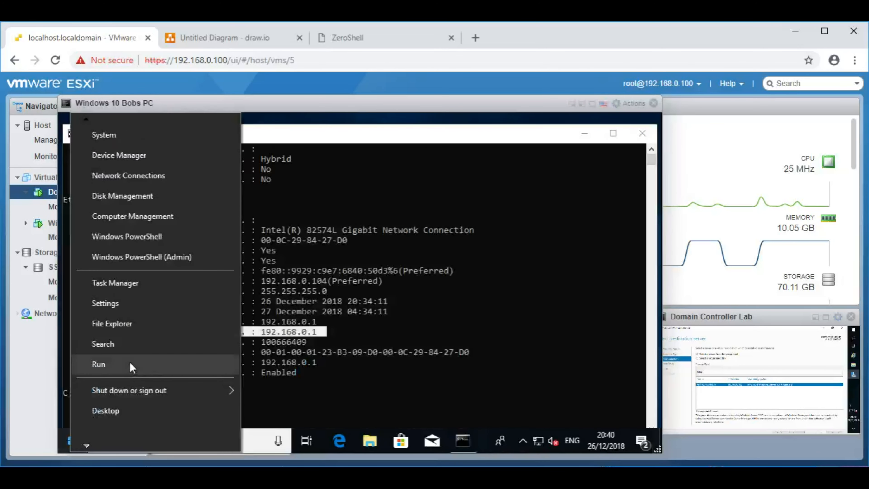
{"action": "left_click", "coordinate": [109, 363]}
{"action": "type", "text": "control"}
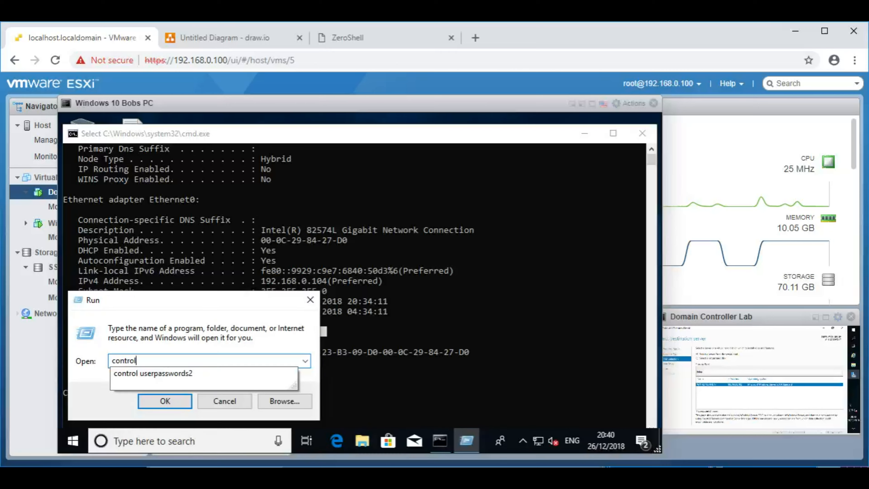
{"action": "key", "text": "Return"}
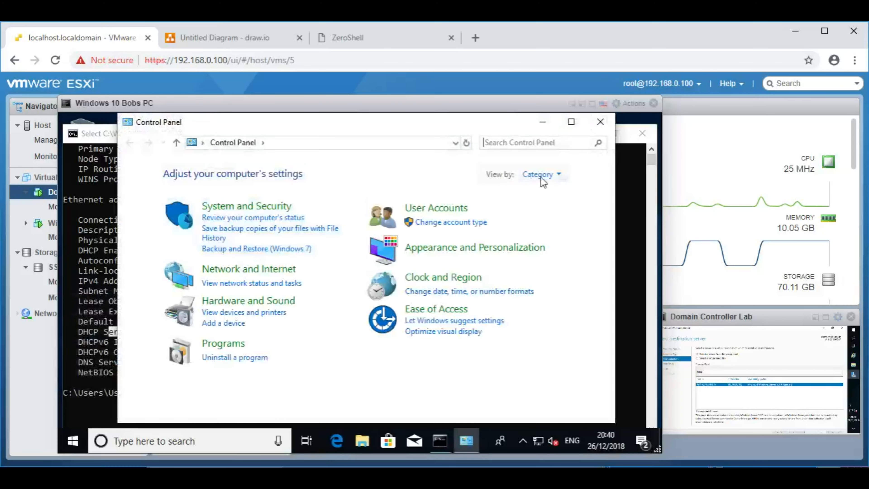
{"action": "left_click", "coordinate": [543, 177]}
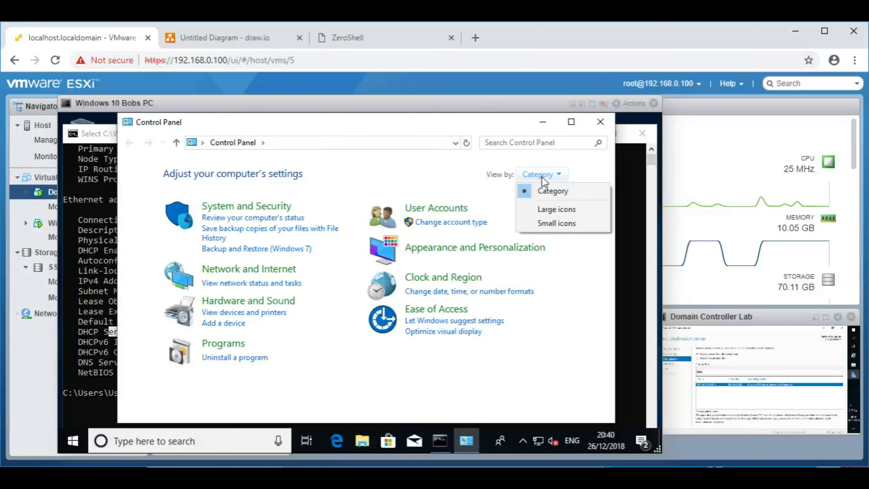
{"action": "left_click", "coordinate": [548, 222]}
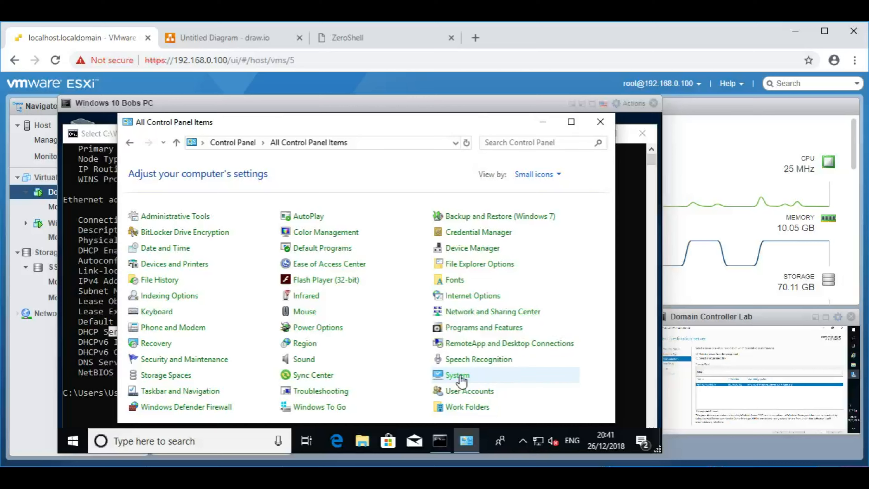
{"action": "left_click", "coordinate": [461, 376]}
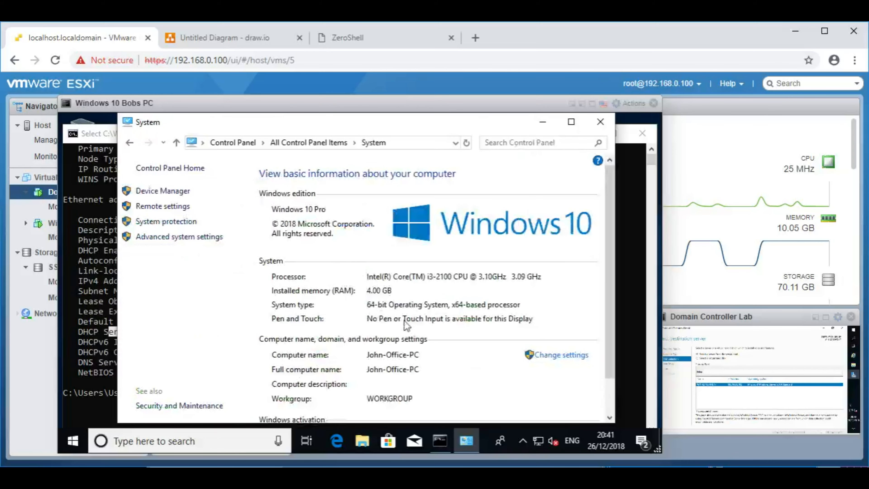
{"action": "scroll", "coordinate": [394, 342], "scroll_direction": "down", "scroll_amount": 2}
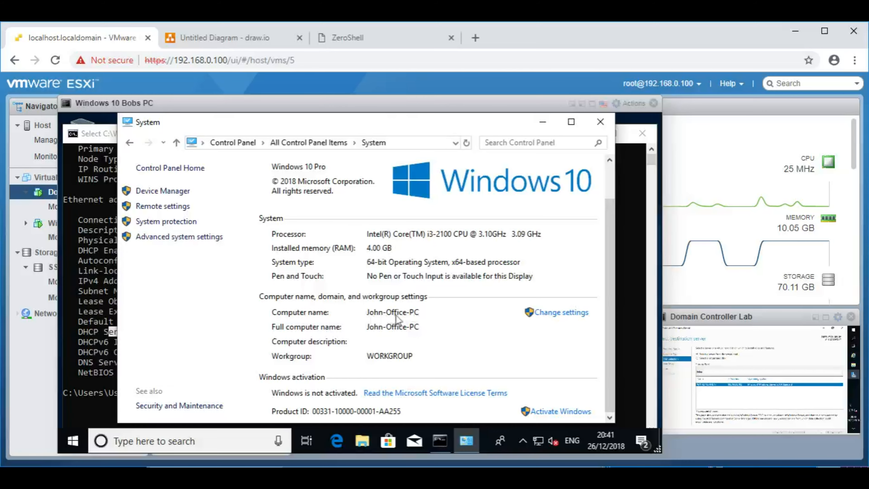
{"action": "left_click", "coordinate": [600, 123]}
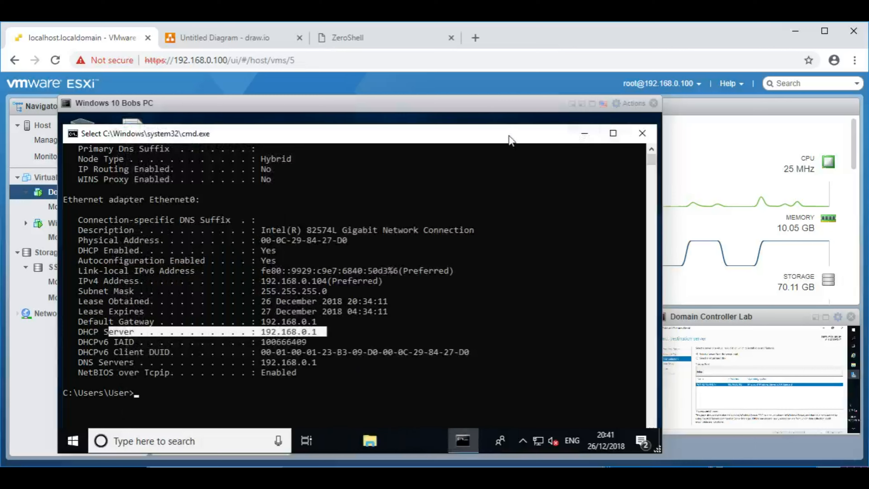
Step: Run echo %computername% on the Windows 10 PC, minimize cmd, and shrink the console
{"action": "key", "text": "Escape"}
{"action": "type", "text": "echo"}
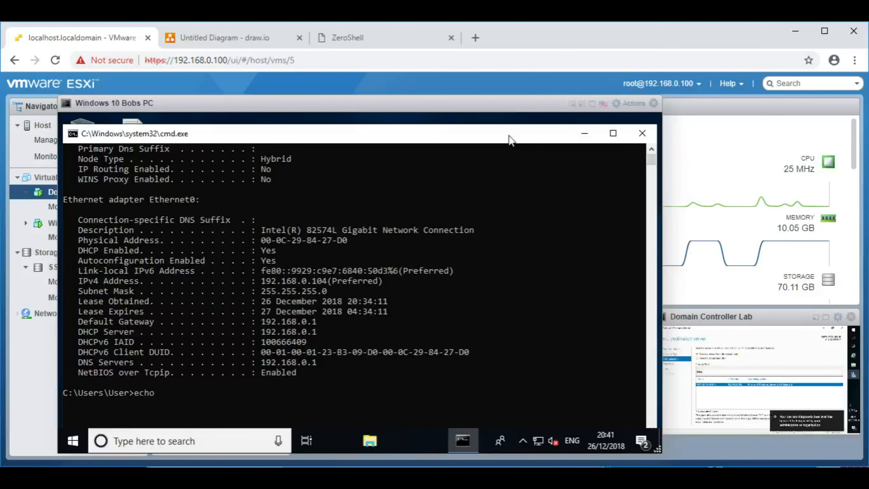
{"action": "type", "text": " %computername%"}
{"action": "key", "text": "Return"}
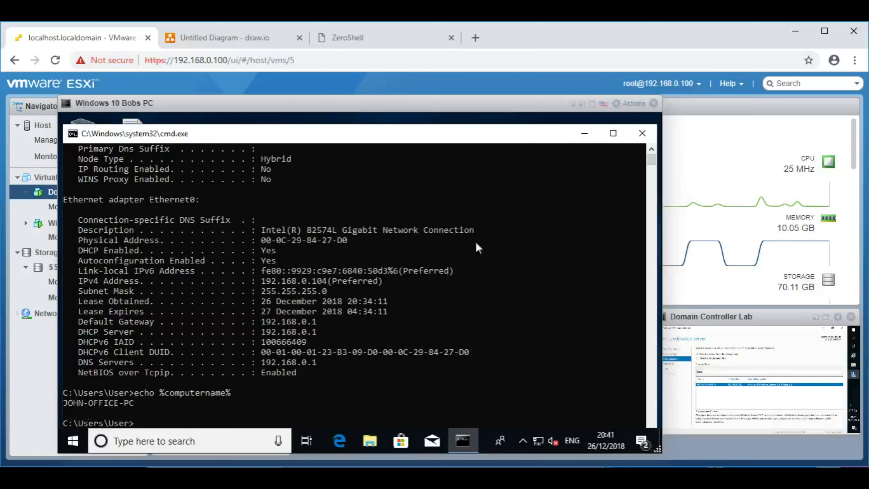
{"action": "left_click", "coordinate": [584, 133]}
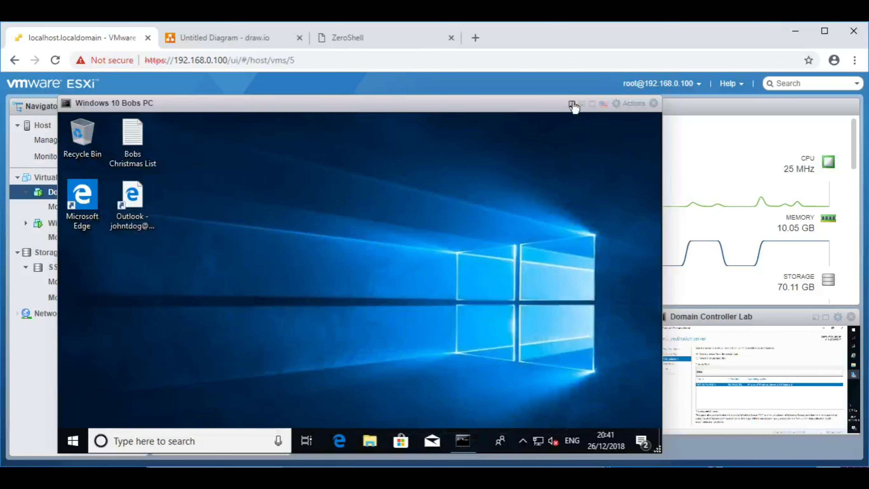
{"action": "left_click", "coordinate": [572, 104]}
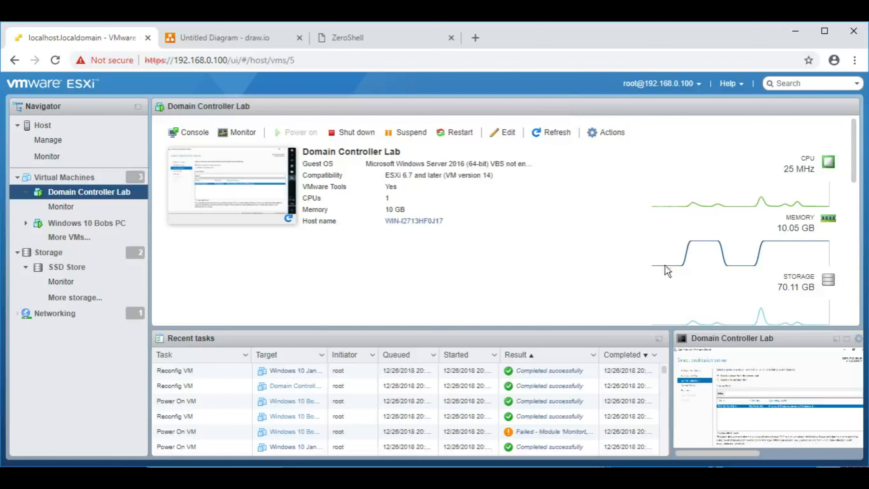
Step: Enlarge the Domain Controller Lab console and start a command prompt via Run
{"action": "left_click", "coordinate": [659, 339]}
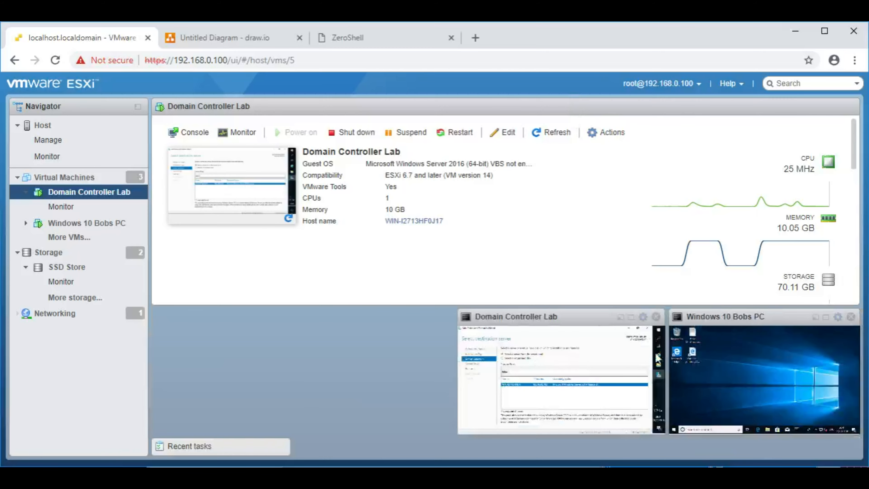
{"action": "left_click", "coordinate": [518, 320]}
{"action": "left_click", "coordinate": [634, 128]}
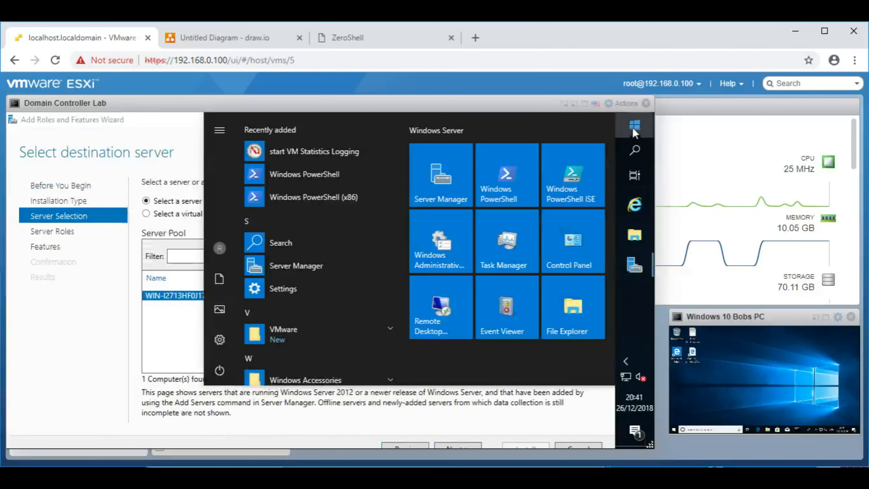
{"action": "type", "text": "run"}
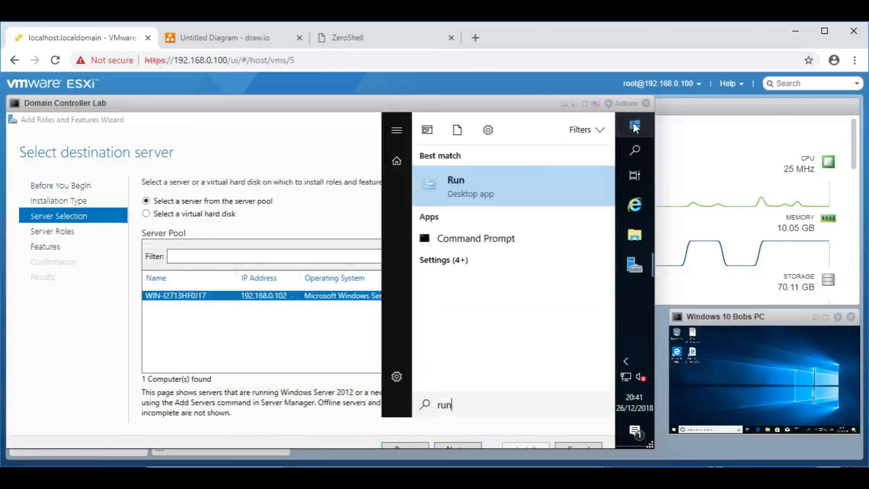
{"action": "key", "text": "Return"}
{"action": "type", "text": "cmd"}
{"action": "key", "text": "Return"}
Step: Run echo %computername%, showing WIN-I2713HF0J17, close cmd, and bring up Run with Win+R
{"action": "type", "text": "echo "}
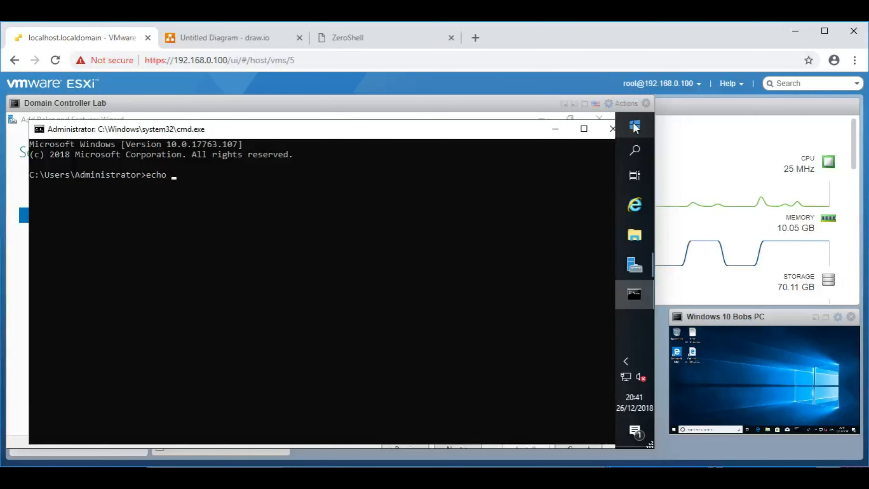
{"action": "type", "text": "%computername%"}
{"action": "key", "text": "Return"}
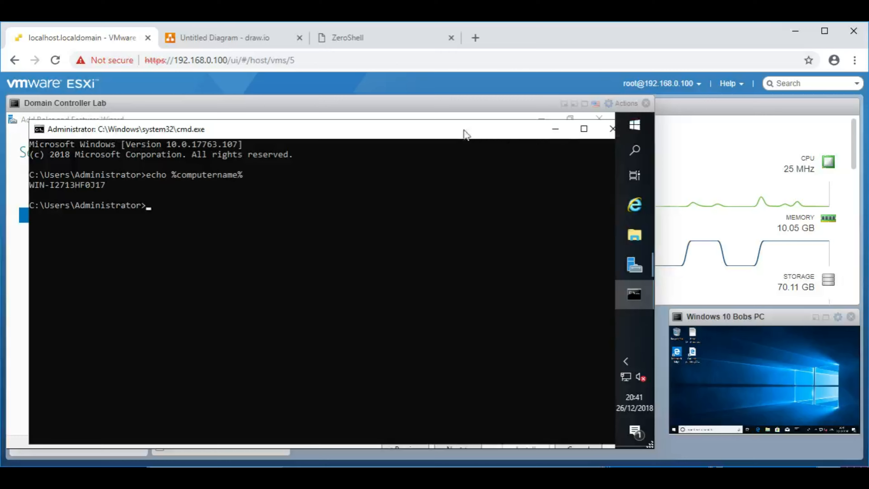
{"action": "left_click", "coordinate": [612, 129]}
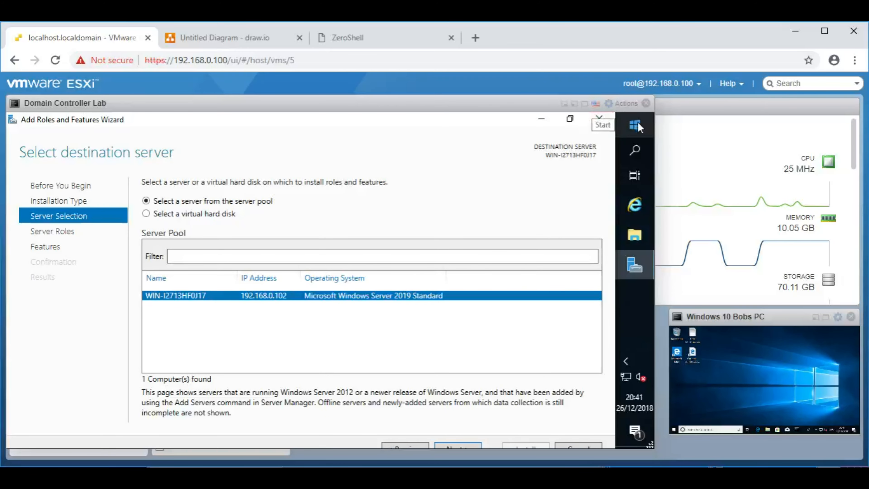
{"action": "key", "text": "super+r"}
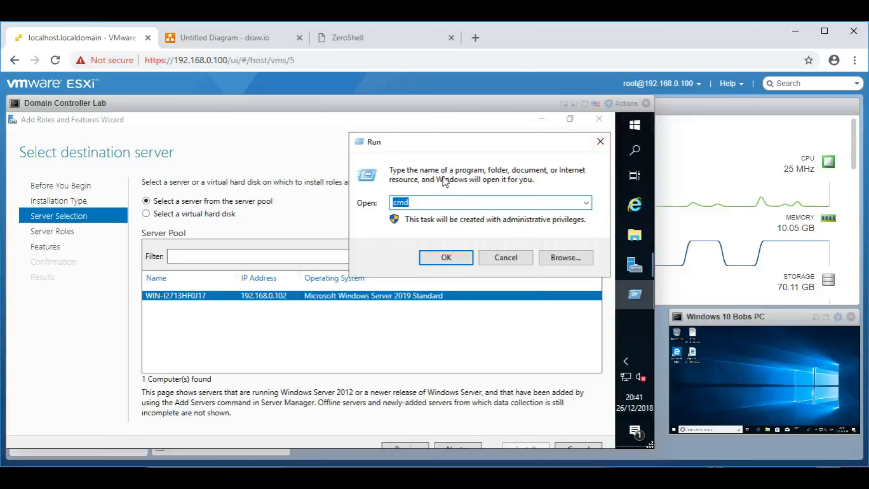
Step: Launch Control Panel from the Run prompt with the 'control' command
{"action": "right_click", "coordinate": [635, 127]}
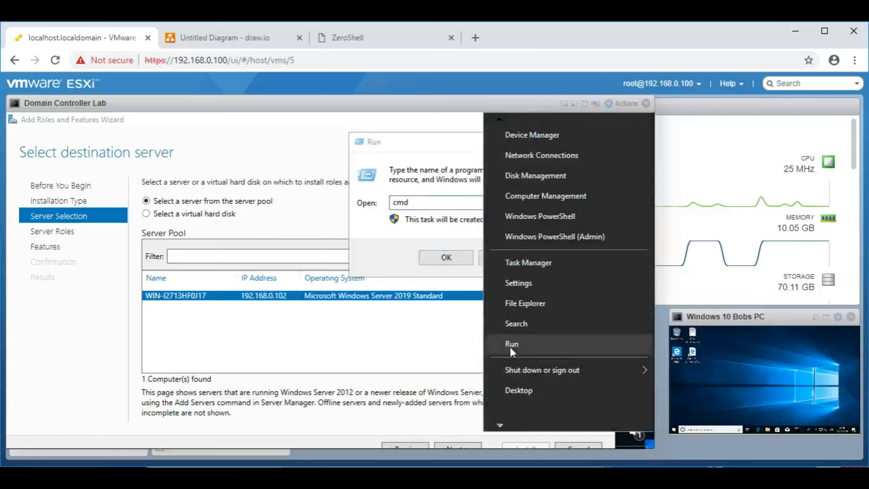
{"action": "left_click", "coordinate": [447, 202]}
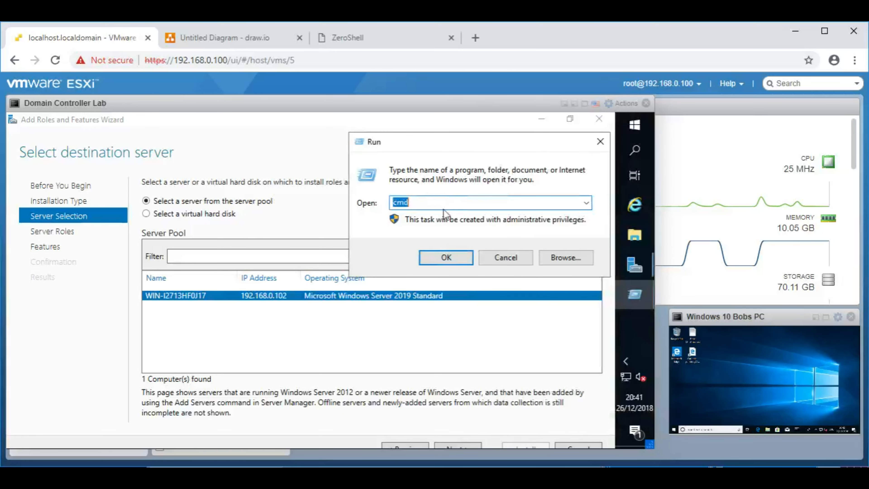
{"action": "type", "text": "control"}
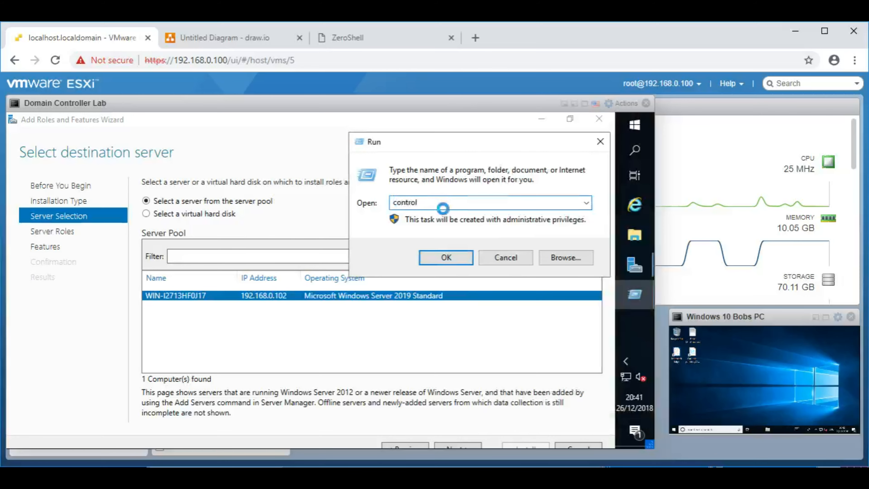
{"action": "key", "text": "Return"}
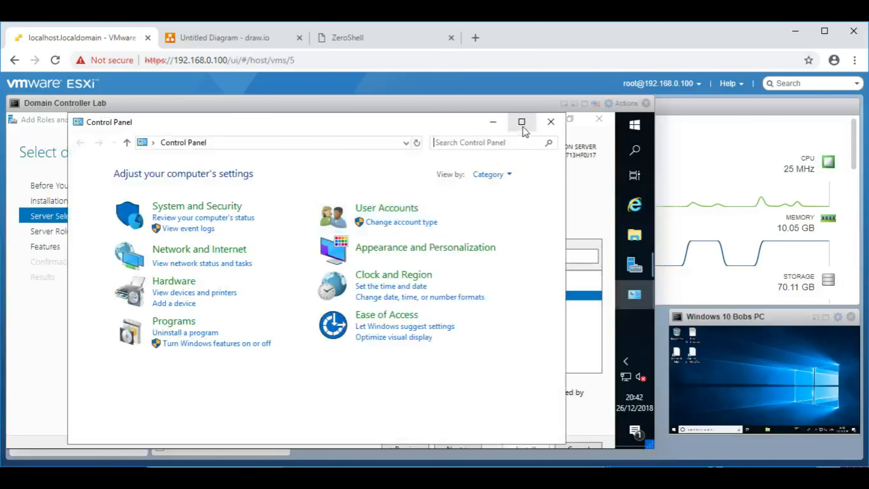
Step: View Control Panel as small icons, maximize it, and open System
{"action": "left_click", "coordinate": [509, 174]}
{"action": "left_click", "coordinate": [512, 227]}
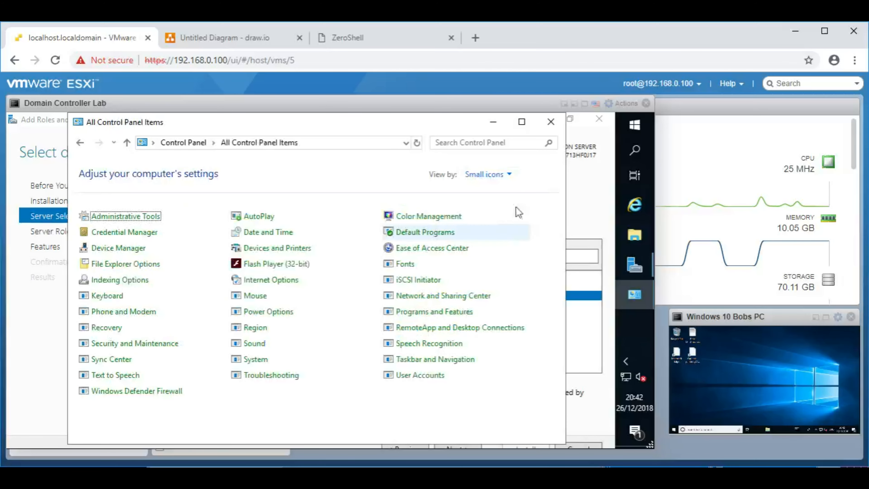
{"action": "left_click", "coordinate": [521, 122]}
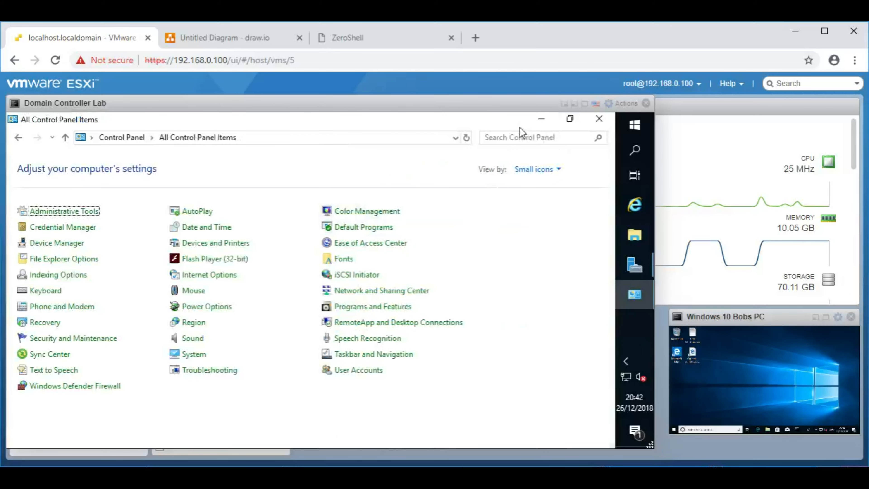
{"action": "left_click", "coordinate": [192, 358]}
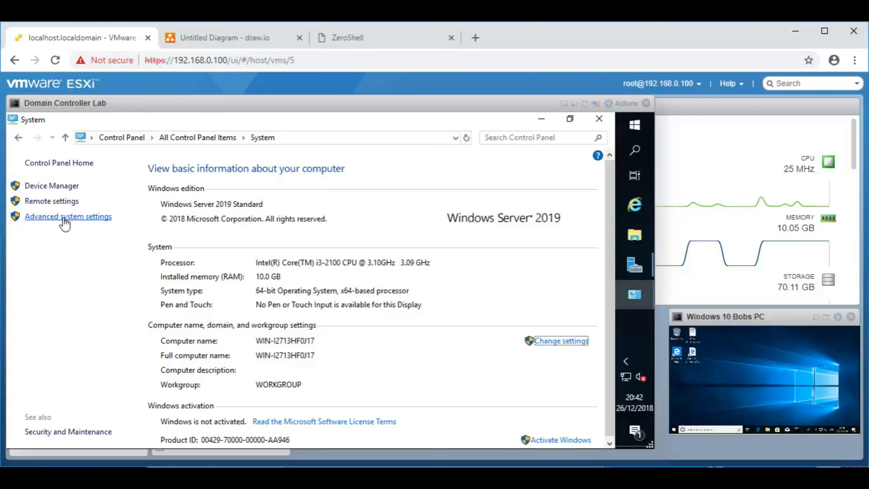
Step: Change the computer name to server2019 on the Computer Name tab of System Properties
{"action": "left_click", "coordinate": [61, 218]}
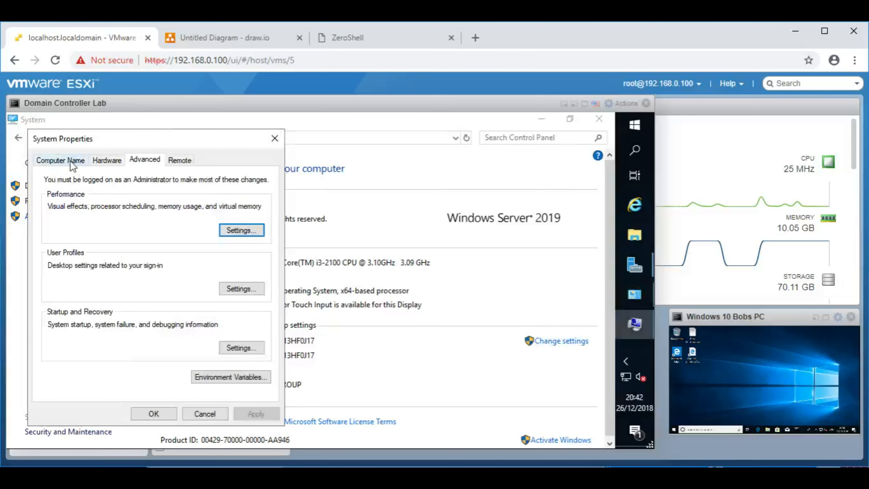
{"action": "left_click", "coordinate": [63, 160]}
{"action": "left_click_drag", "start_coordinate": [99, 140], "coordinate": [197, 123]}
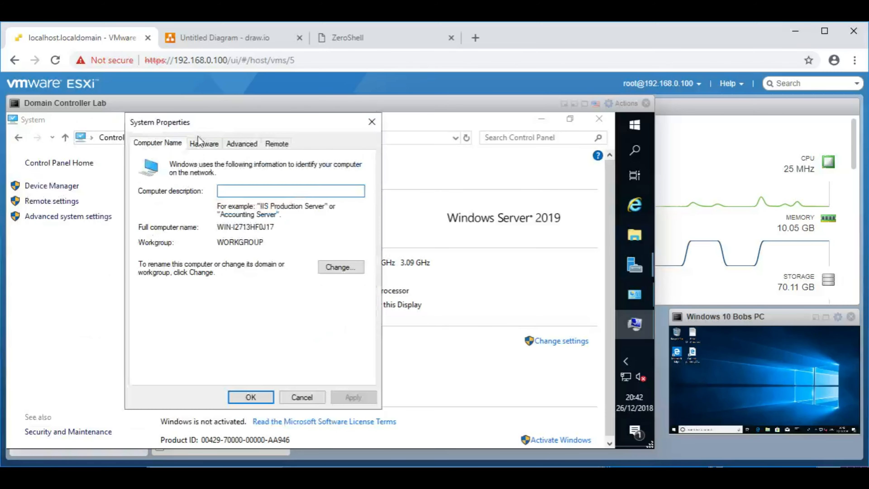
{"action": "left_click", "coordinate": [331, 267]}
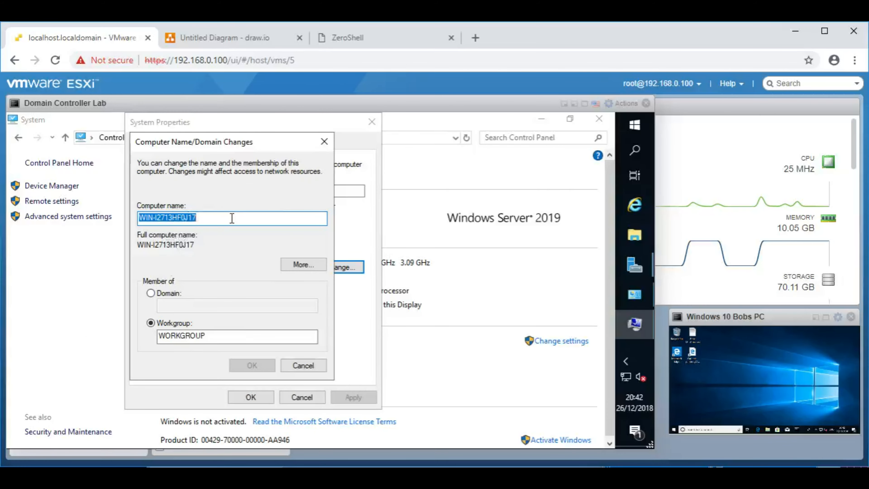
{"action": "type", "text": "server2019"}
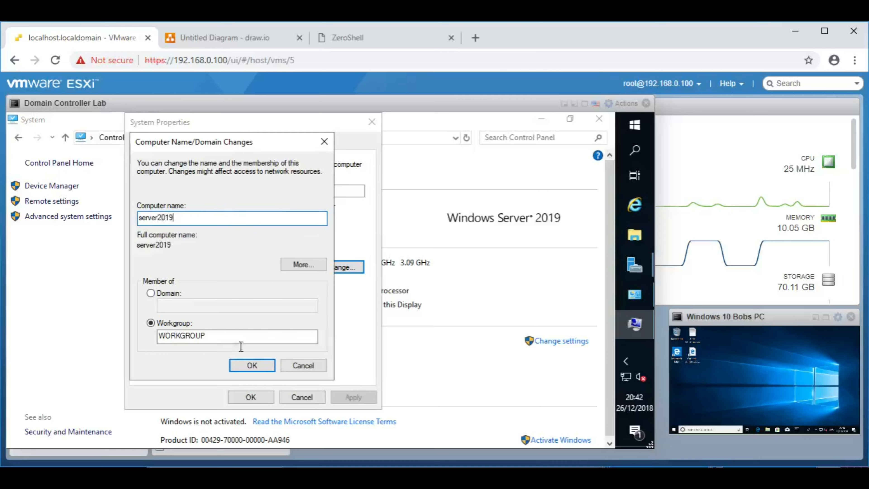
{"action": "left_click", "coordinate": [260, 369]}
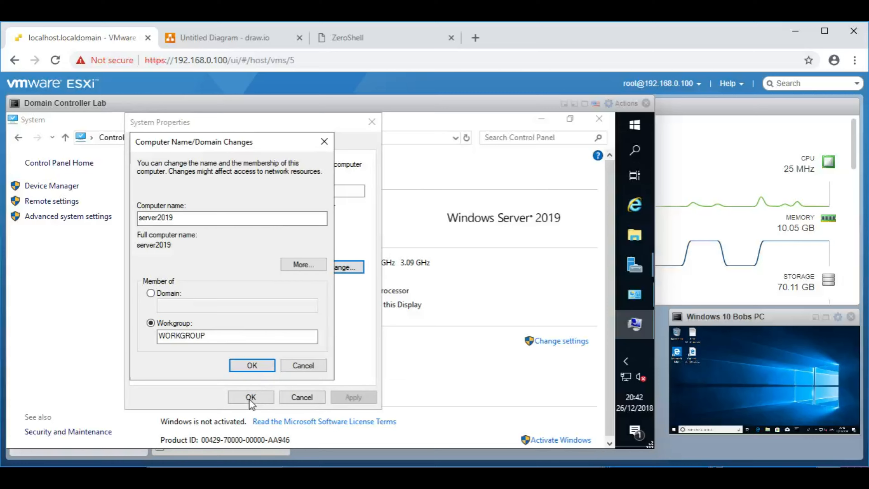
{"action": "left_click", "coordinate": [380, 304]}
Step: Close System Properties, restart the server, and open the Domain Controller Lab Actions menu
{"action": "left_click", "coordinate": [266, 397]}
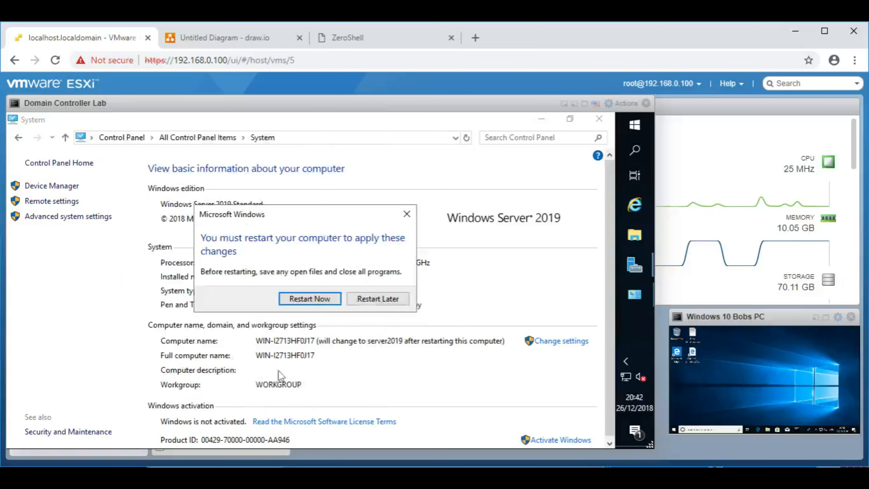
{"action": "left_click", "coordinate": [316, 295]}
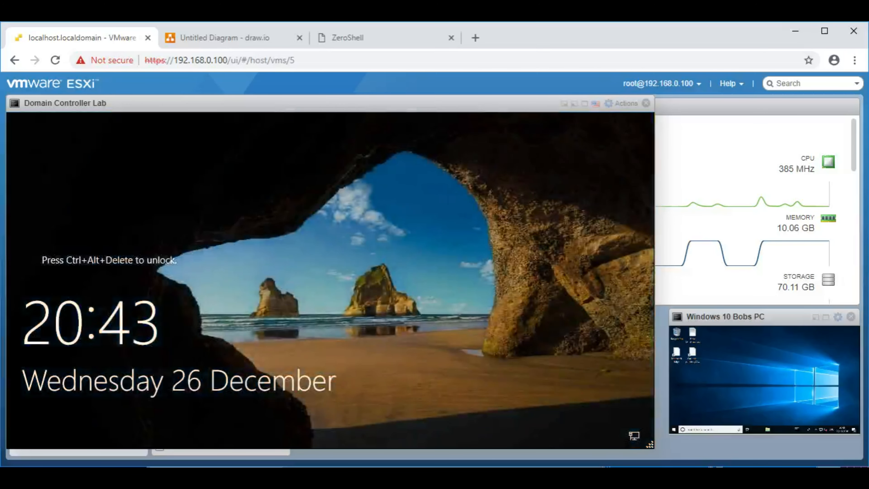
{"action": "left_click", "coordinate": [625, 104]}
Step: Send Ctrl-Alt-Delete, sign in as Administrator with the account password, and dismiss the Admin Center notice
{"action": "mouse_move", "coordinate": [633, 187]}
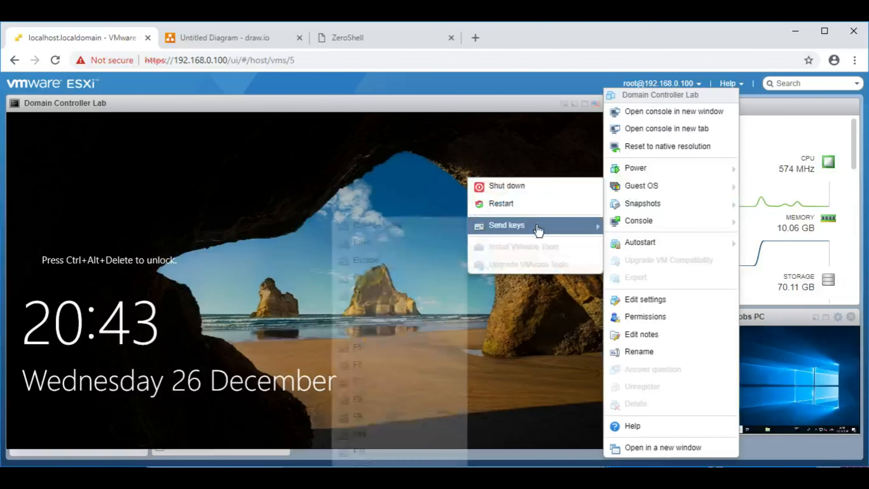
{"action": "mouse_move", "coordinate": [539, 230]}
{"action": "left_click", "coordinate": [411, 234]}
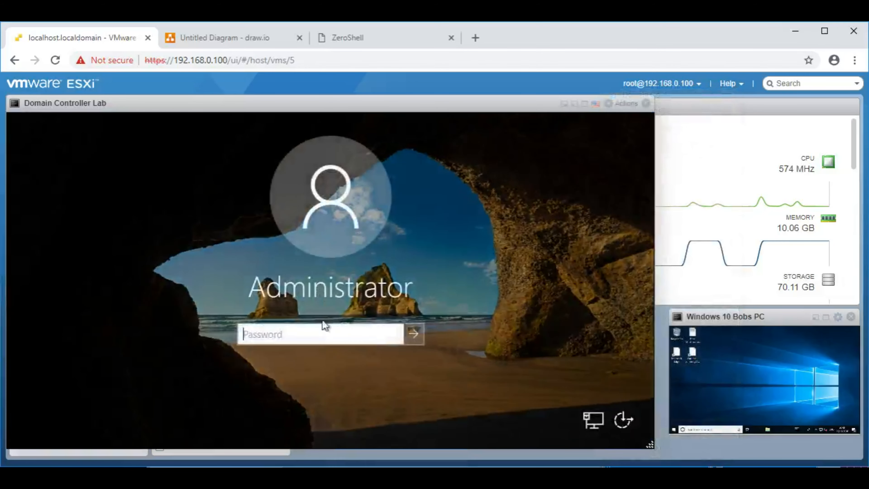
{"action": "type", "text": "Password123"}
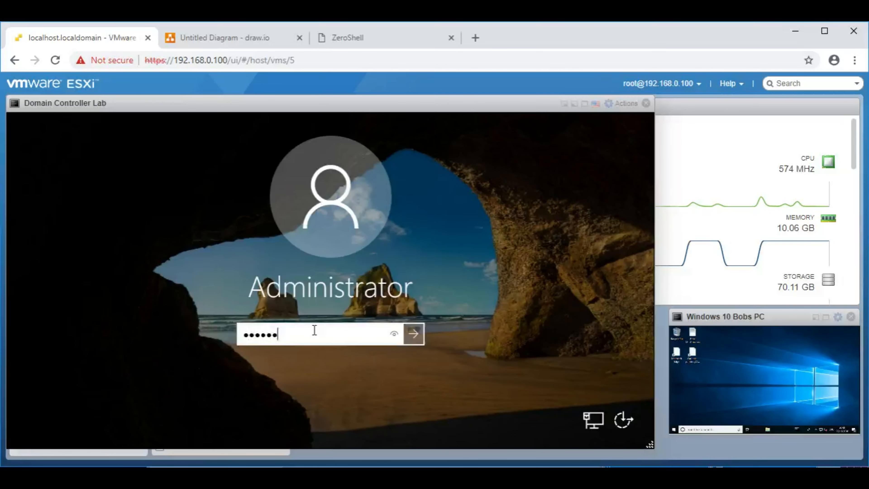
{"action": "key", "text": "Return"}
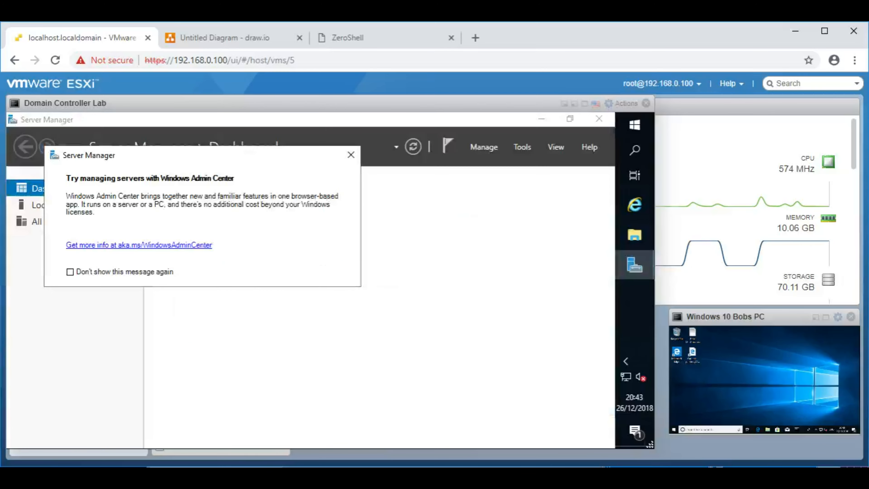
{"action": "left_click", "coordinate": [351, 155]}
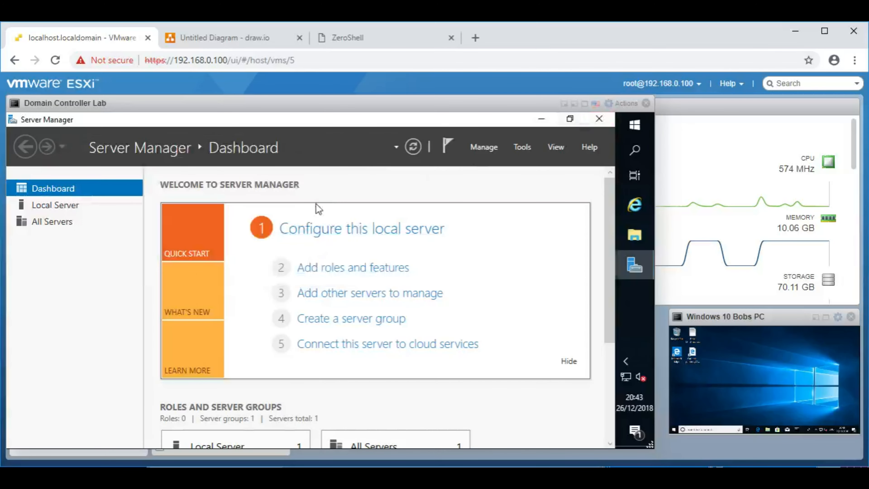
Step: Choose Add roles and features, dismiss the inventory notice, then launch the wizard again
{"action": "left_click", "coordinate": [356, 271]}
{"action": "left_click", "coordinate": [411, 327]}
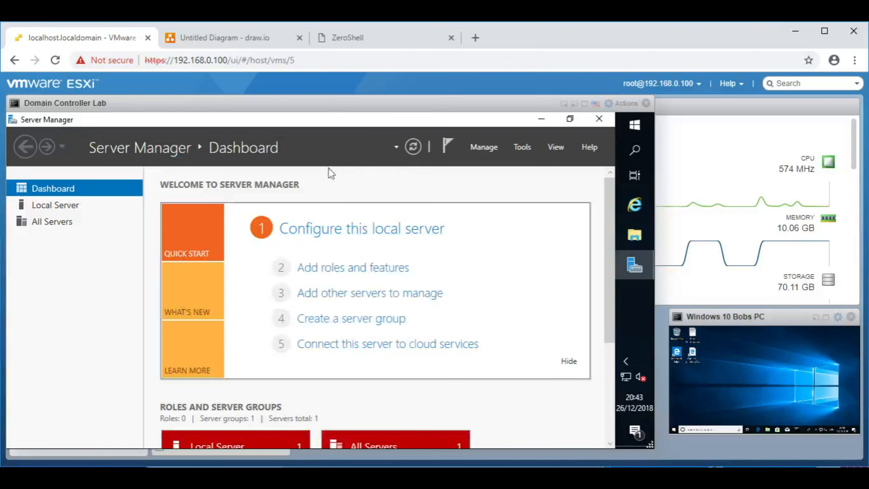
{"action": "left_click", "coordinate": [343, 269]}
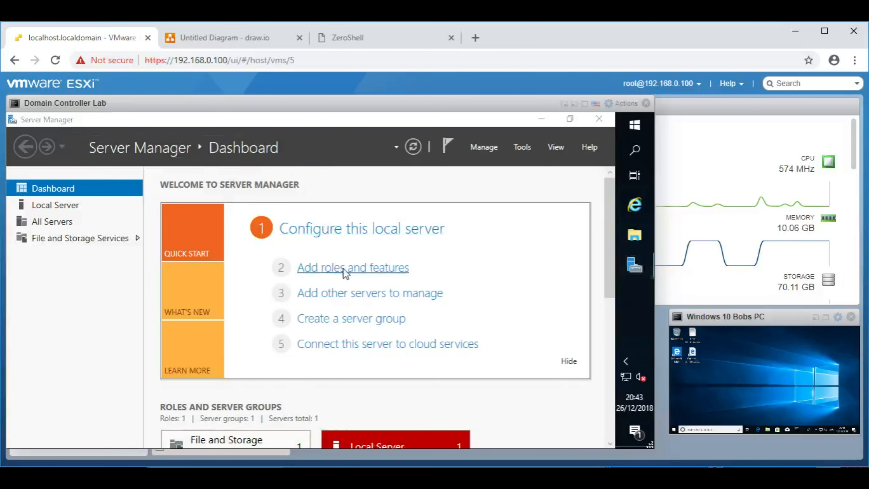
Step: Maximize the wizard, keep role-based installation on server2019, and tick Active Directory Domain Services
{"action": "left_click_drag", "start_coordinate": [292, 171], "coordinate": [292, 104]}
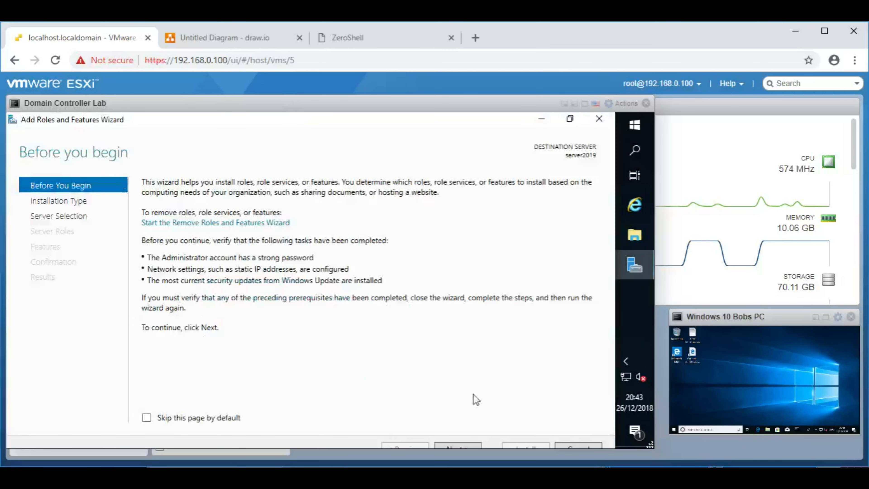
{"action": "left_click", "coordinate": [460, 446]}
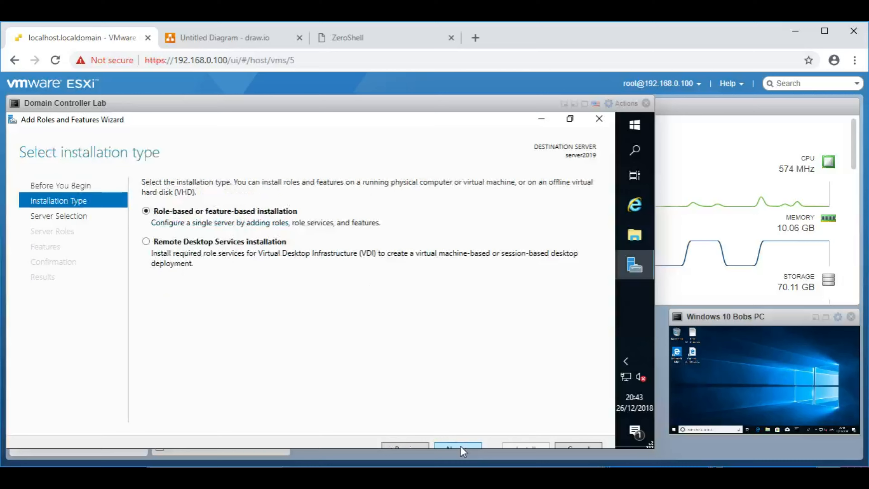
{"action": "left_click", "coordinate": [460, 446]}
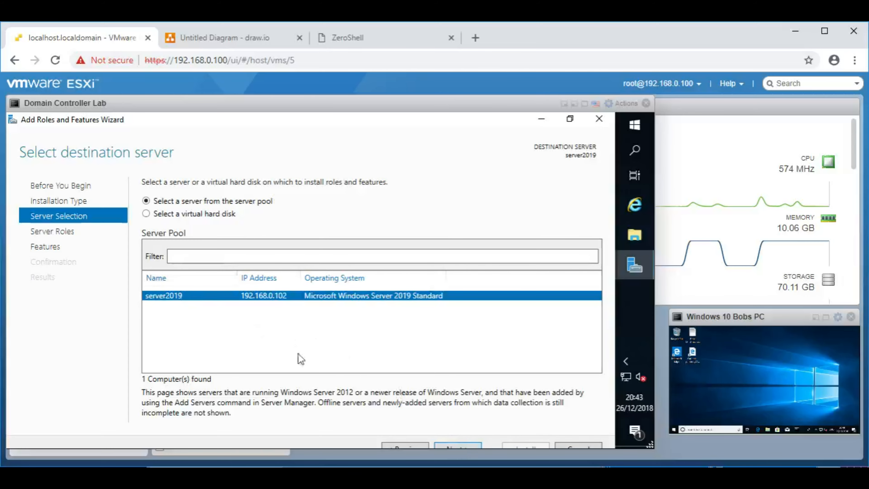
{"action": "left_click", "coordinate": [453, 447]}
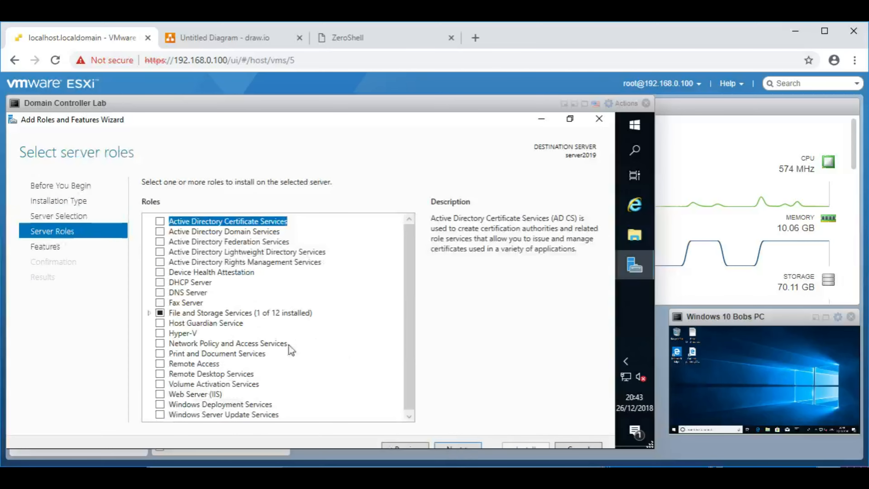
{"action": "left_click", "coordinate": [160, 232]}
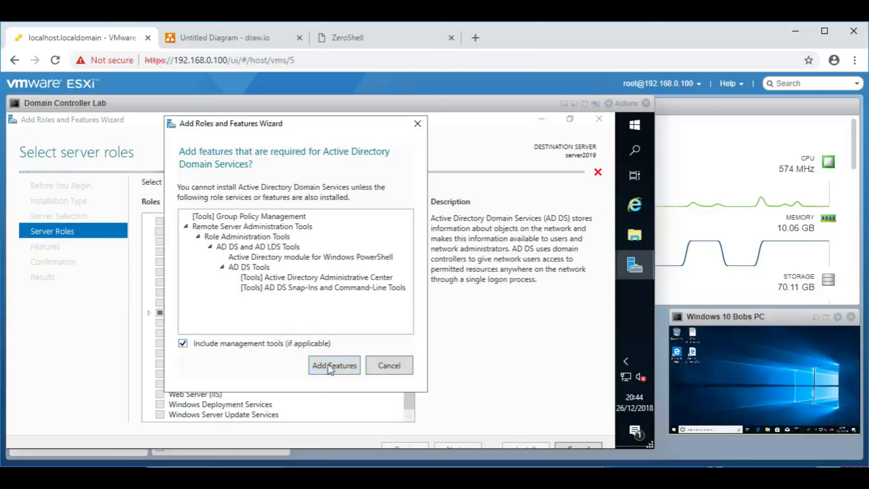
Step: Add AD DS, DHCP Server and DNS Server with required features, accepting the static IP warnings
{"action": "left_click", "coordinate": [335, 366]}
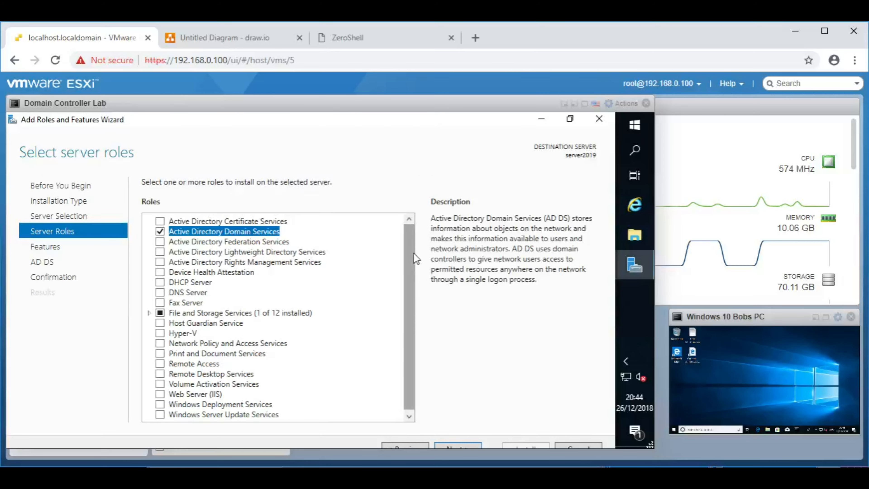
{"action": "left_click_drag", "start_coordinate": [411, 252], "coordinate": [411, 262]}
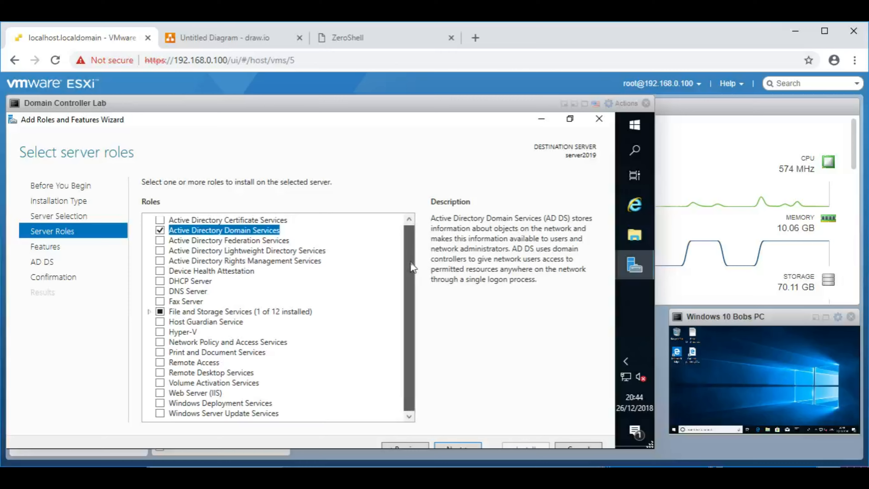
{"action": "left_click", "coordinate": [160, 281]}
{"action": "left_click", "coordinate": [350, 389]}
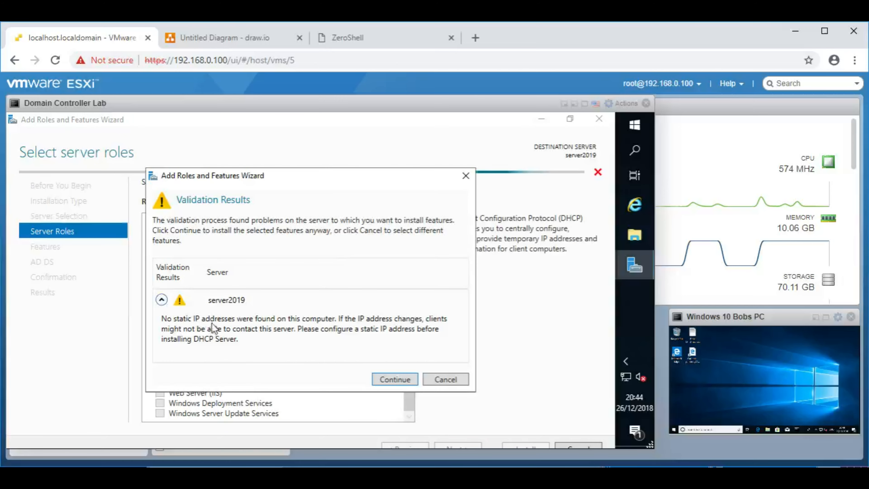
{"action": "left_click", "coordinate": [398, 380]}
{"action": "left_click", "coordinate": [160, 291]}
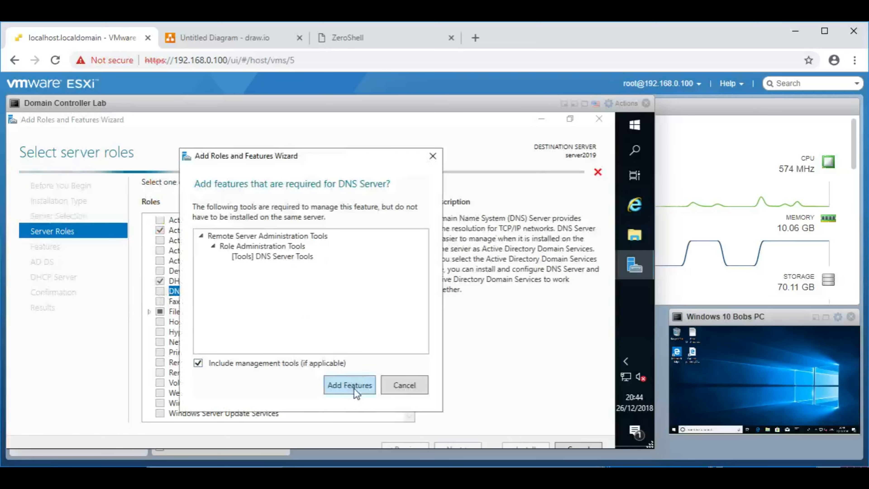
{"action": "left_click", "coordinate": [353, 387]}
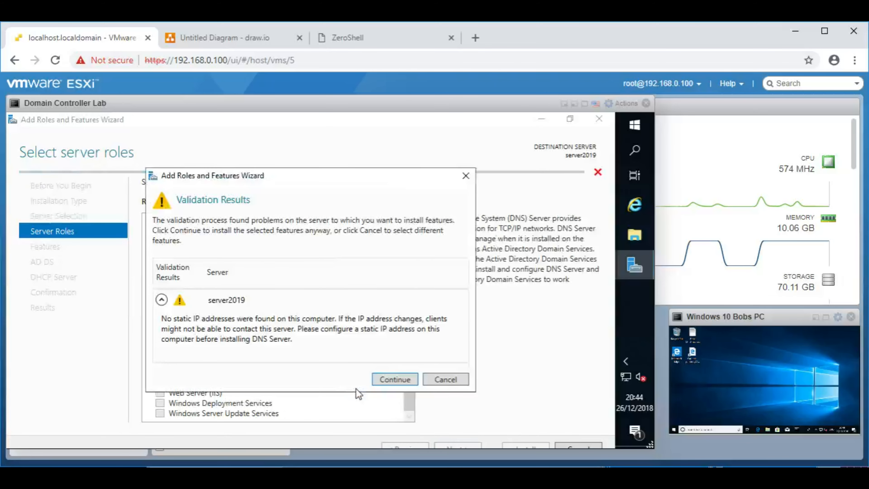
{"action": "left_click", "coordinate": [389, 380]}
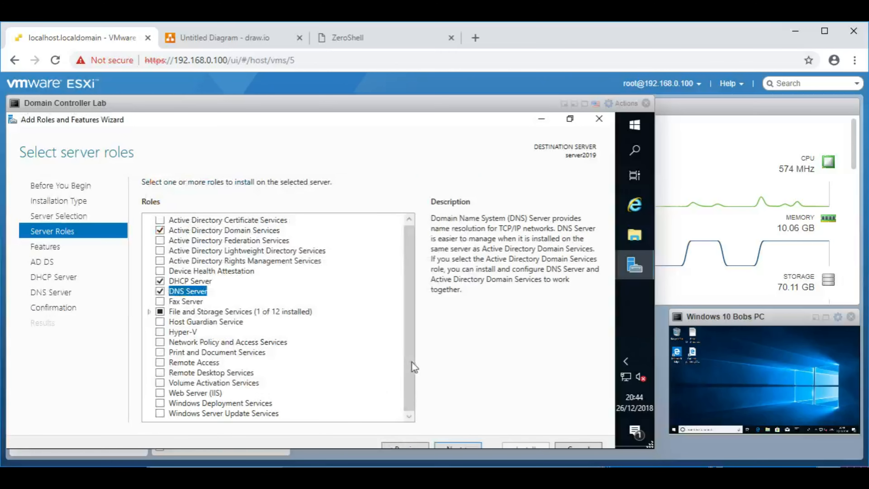
{"action": "left_click_drag", "start_coordinate": [410, 358], "coordinate": [406, 311]}
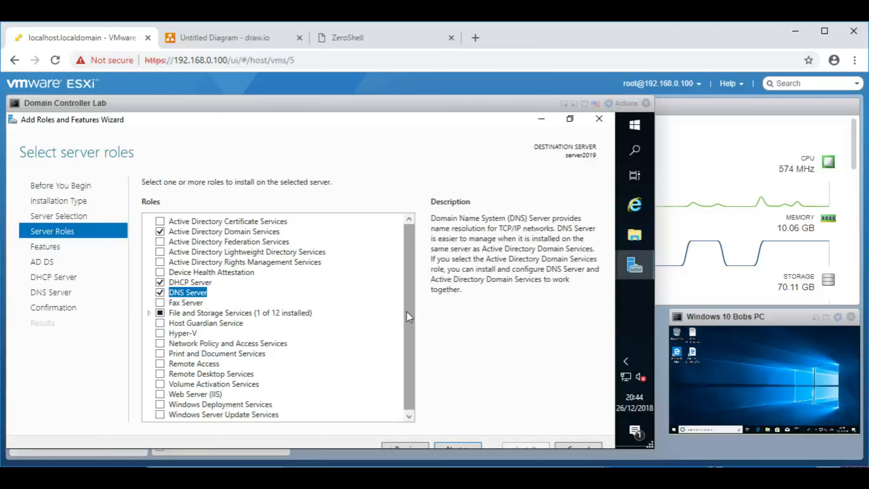
{"action": "left_click_drag", "start_coordinate": [407, 311], "coordinate": [407, 311]}
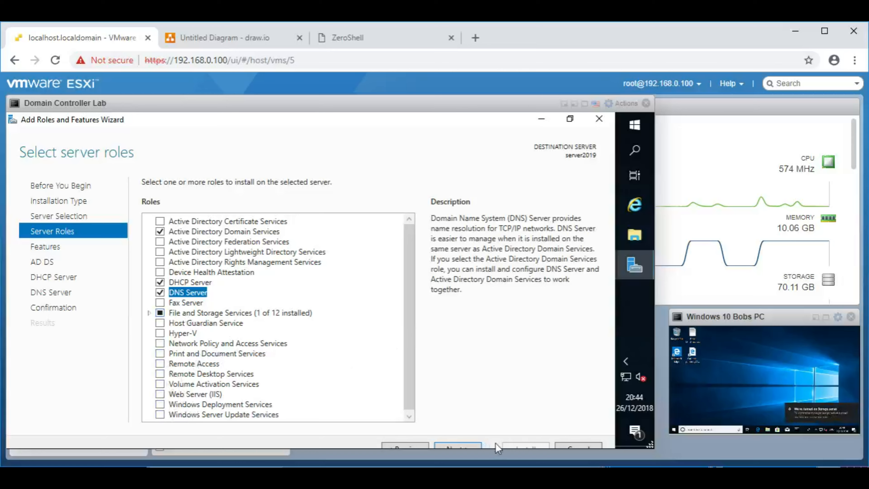
{"action": "left_click", "coordinate": [464, 444]}
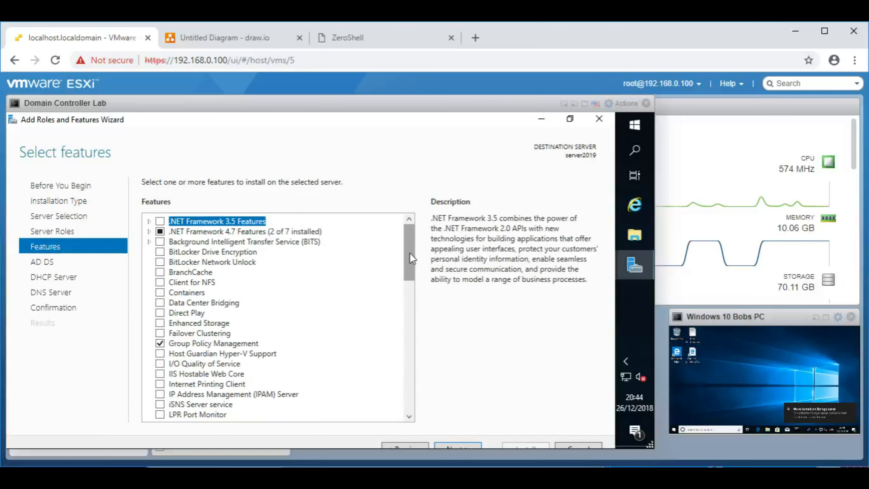
Step: Tick Telnet Client among the features and advance past the AD DS information page
{"action": "left_click_drag", "start_coordinate": [413, 253], "coordinate": [393, 335]}
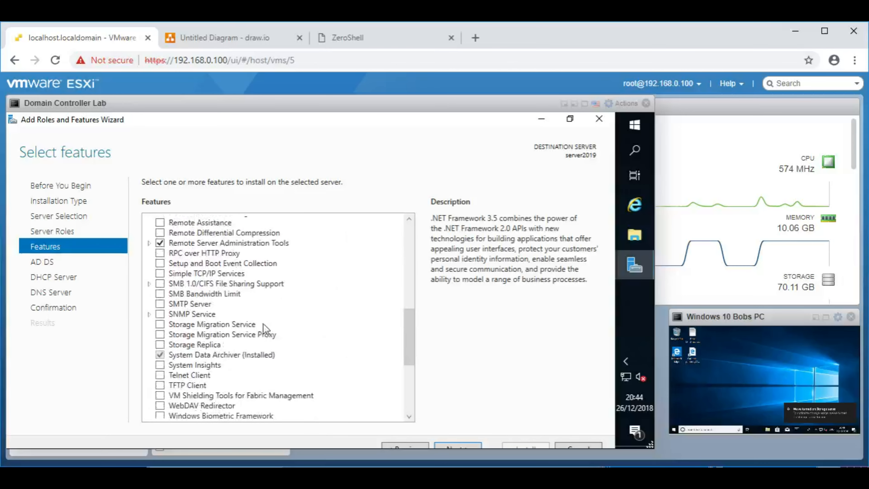
{"action": "left_click", "coordinate": [160, 376]}
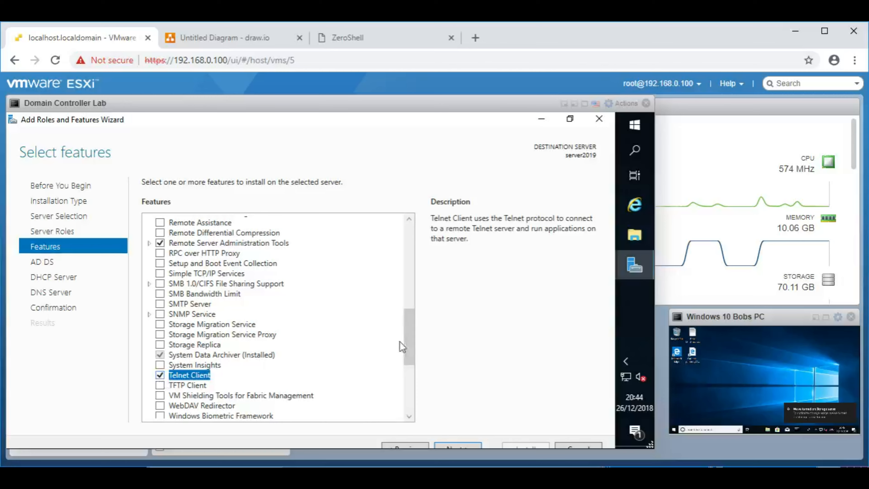
{"action": "left_click_drag", "start_coordinate": [402, 346], "coordinate": [406, 353]}
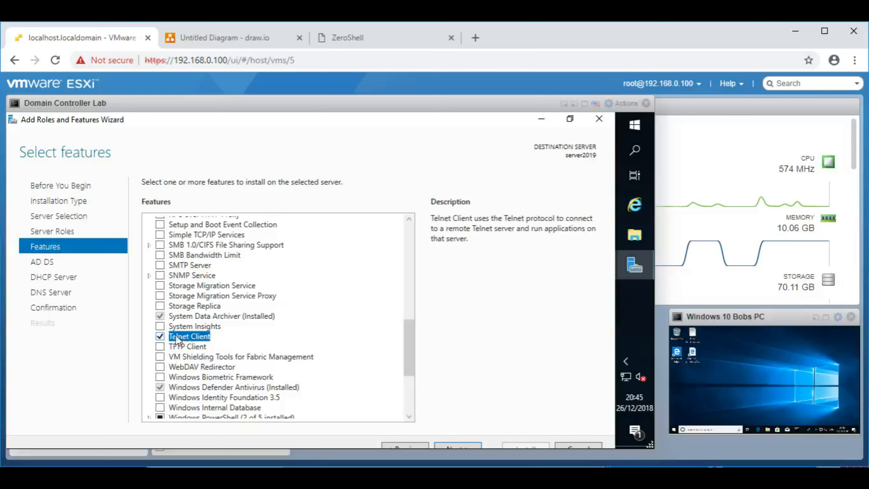
{"action": "left_click", "coordinate": [459, 446]}
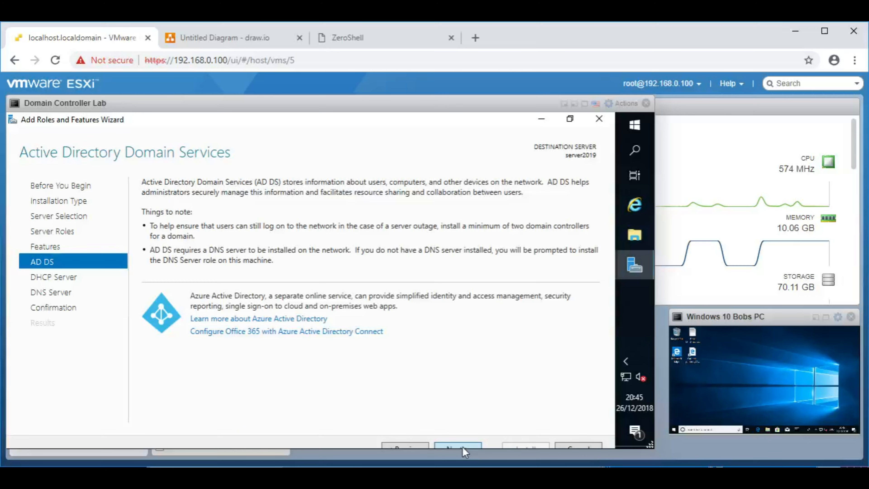
{"action": "left_click", "coordinate": [462, 447]}
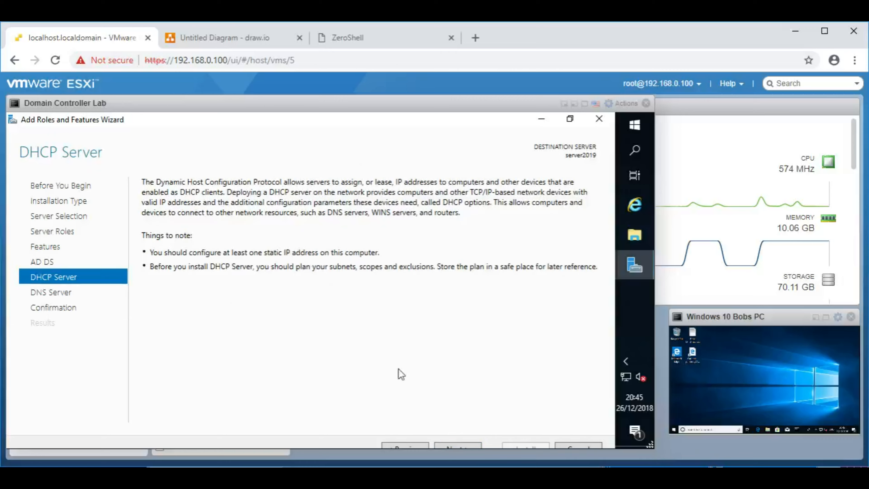
Step: Advance past the DHCP Server and DNS Server pages to the confirmation summary
{"action": "left_click", "coordinate": [459, 445]}
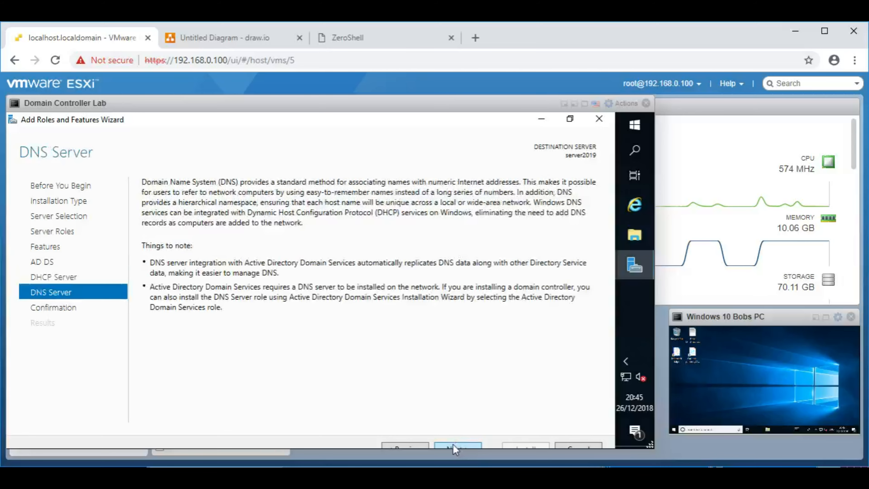
{"action": "left_click", "coordinate": [457, 445]}
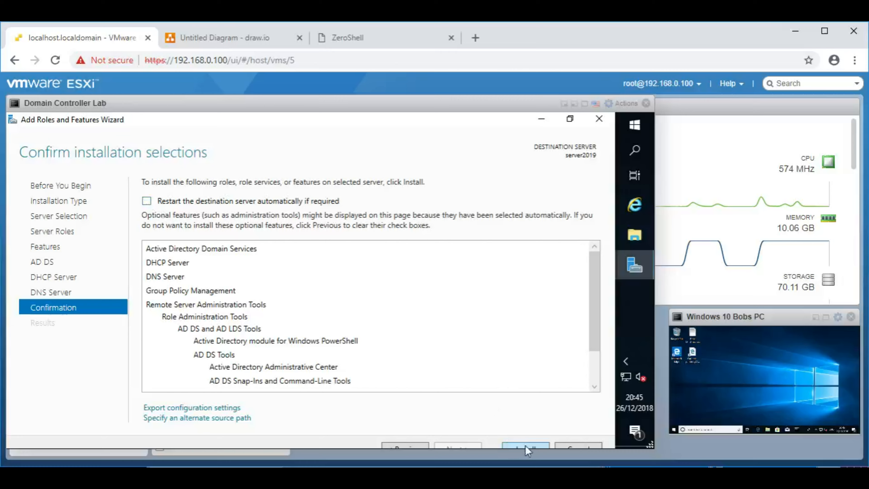
Step: Install the AD DS, DHCP and DNS roles and close the wizard after it succeeds
{"action": "left_click_drag", "start_coordinate": [528, 449], "coordinate": [376, 332]}
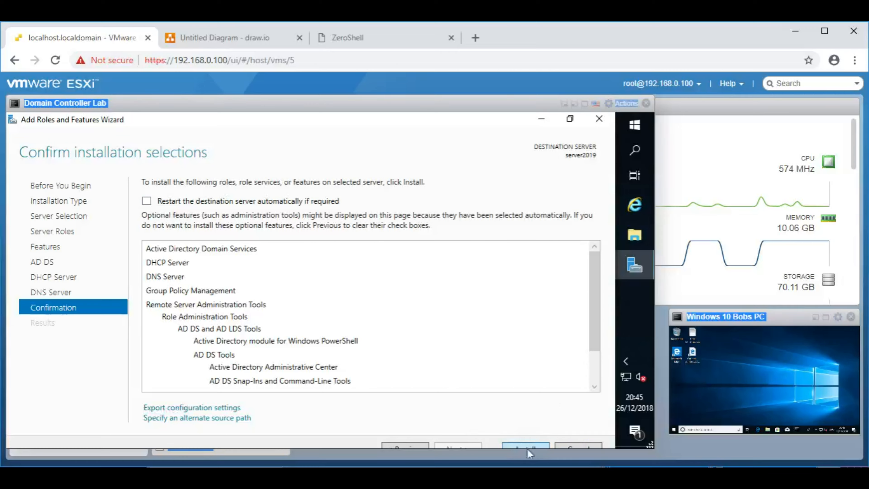
{"action": "left_click_drag", "start_coordinate": [649, 446], "coordinate": [652, 457]}
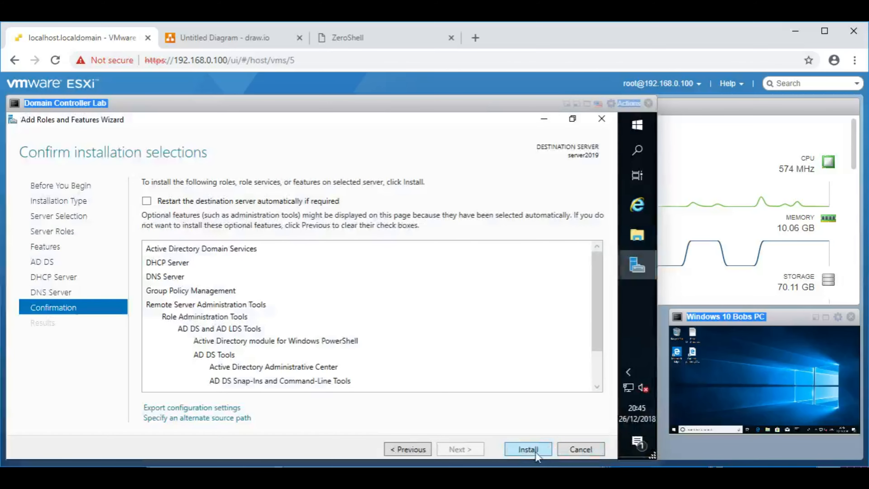
{"action": "left_click", "coordinate": [535, 452]}
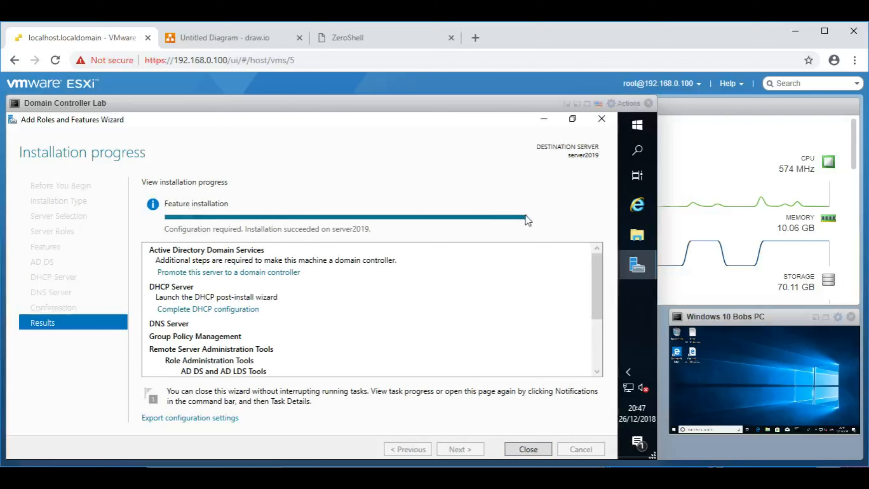
{"action": "left_click", "coordinate": [528, 450]}
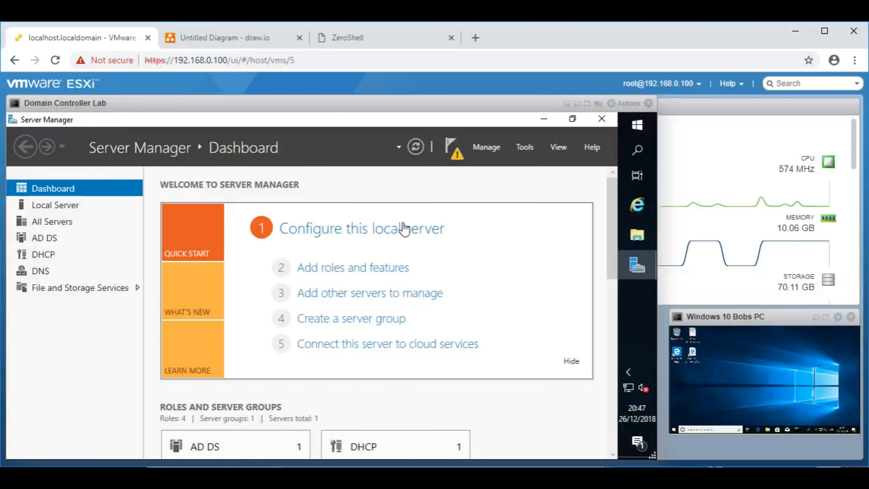
Step: Show Server Manager's AD DS page and review the pending SERVER2019 configuration task details
{"action": "left_click", "coordinate": [48, 239]}
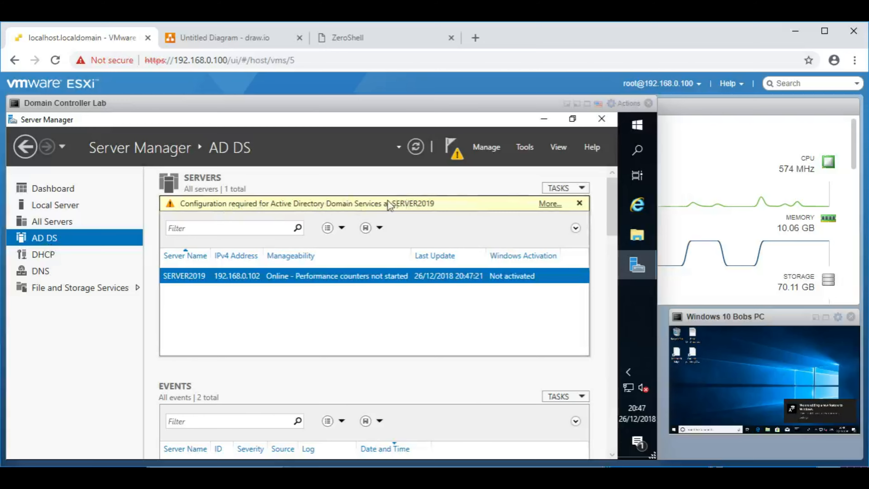
{"action": "left_click", "coordinate": [549, 203]}
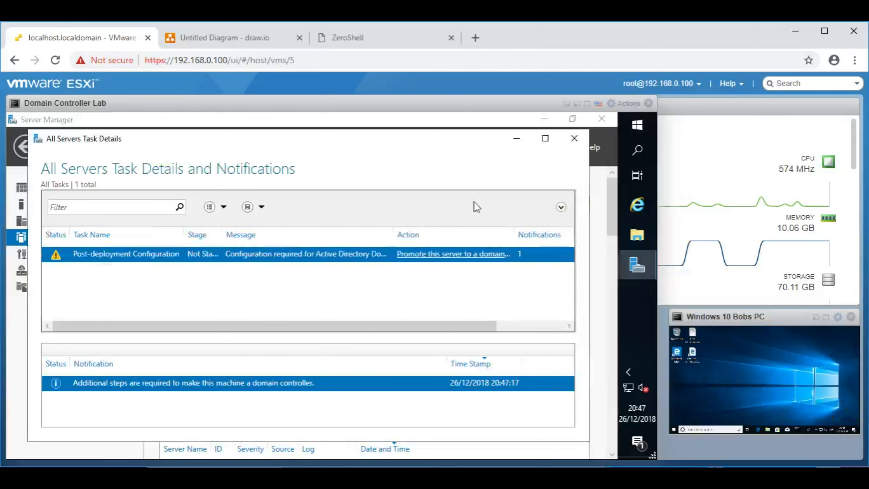
{"action": "left_click", "coordinate": [571, 139]}
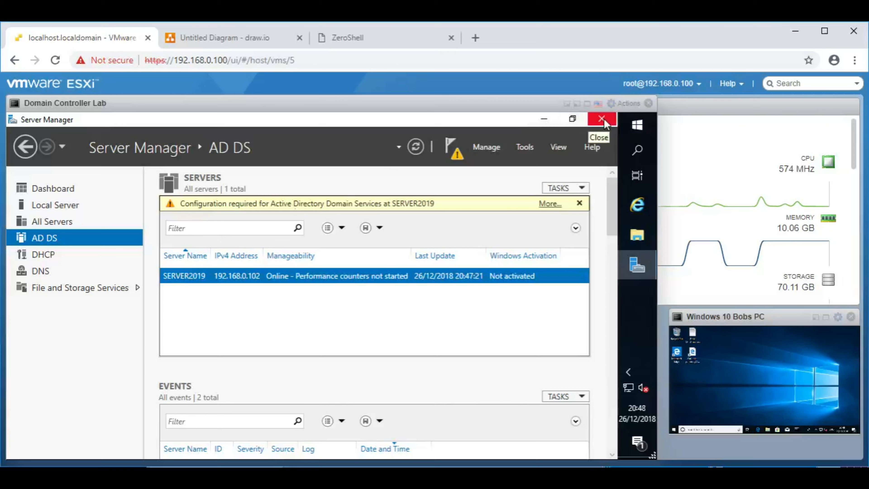
{"action": "right_click", "coordinate": [629, 388]}
Step: Go from the tray's Network & Internet settings to the adapter list showing Ethernet0
{"action": "left_click", "coordinate": [628, 388]}
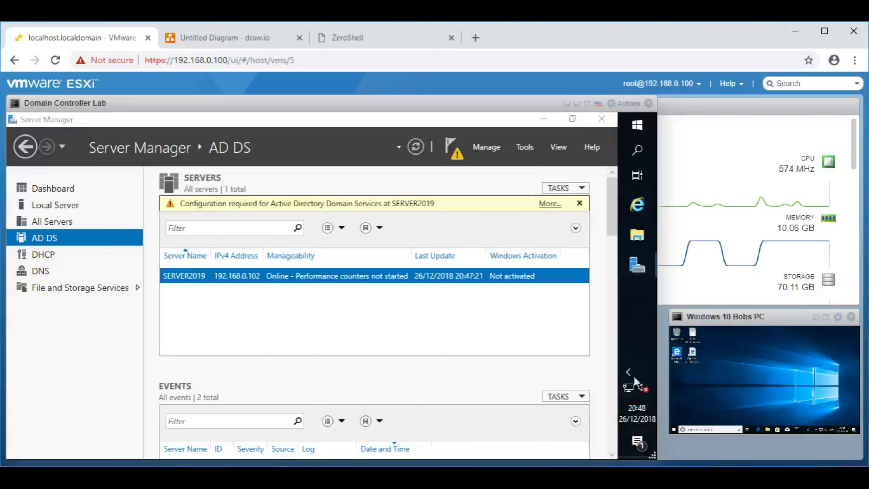
{"action": "right_click", "coordinate": [630, 393]}
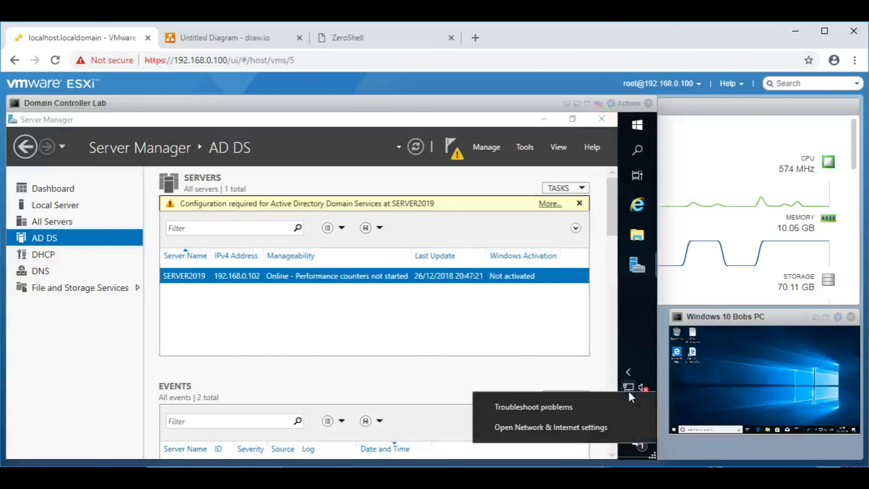
{"action": "left_click", "coordinate": [551, 428]}
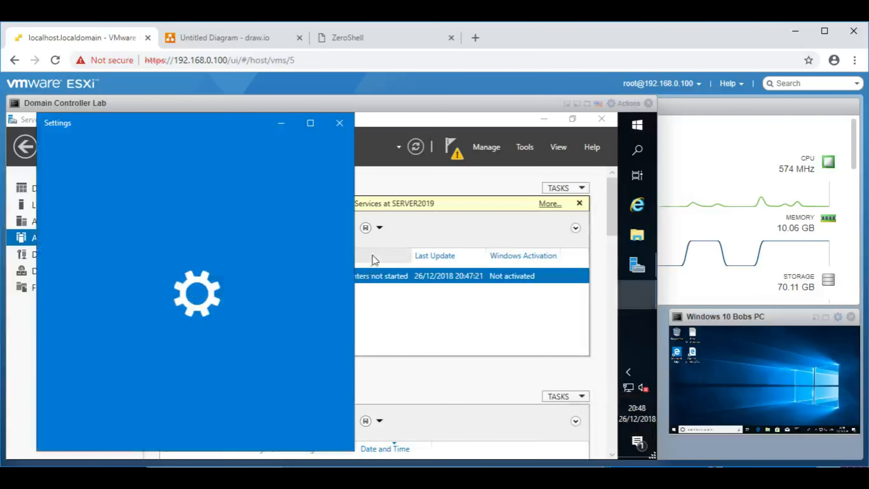
{"action": "left_click", "coordinate": [310, 123]}
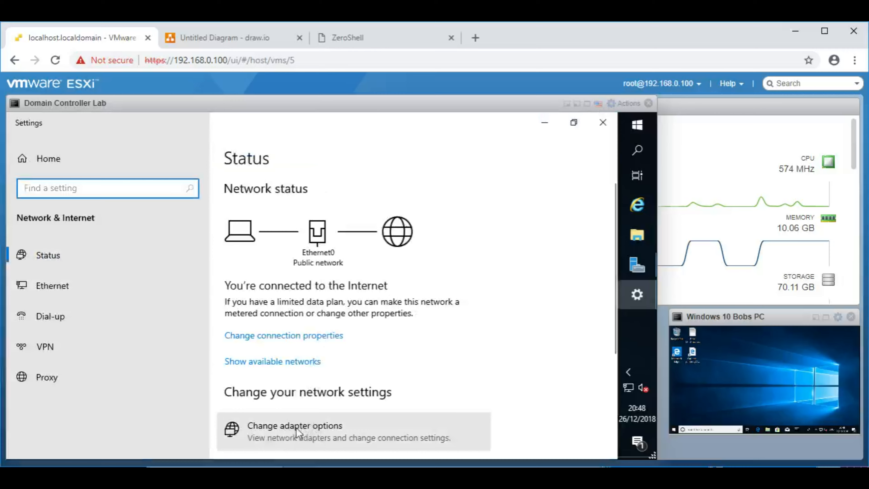
{"action": "left_click", "coordinate": [301, 433]}
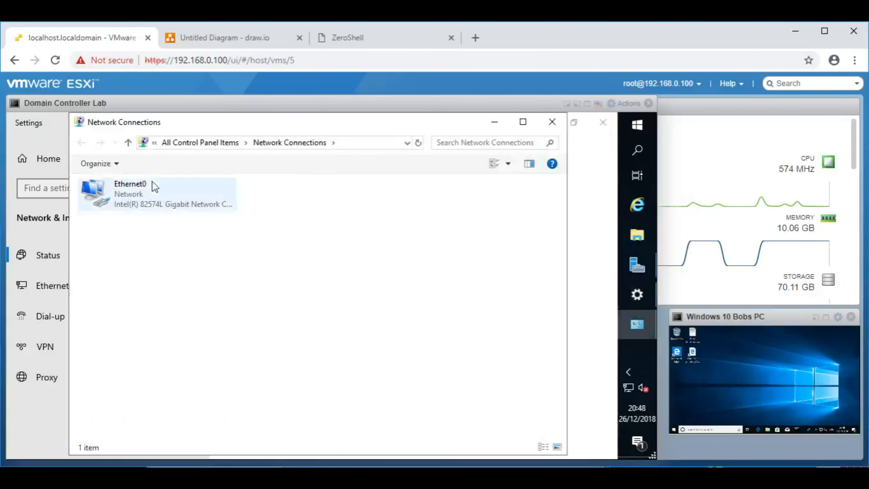
Step: Switch Ethernet0's IPv4 properties to a static IP address of 192.168.0.2
{"action": "right_click", "coordinate": [156, 193]}
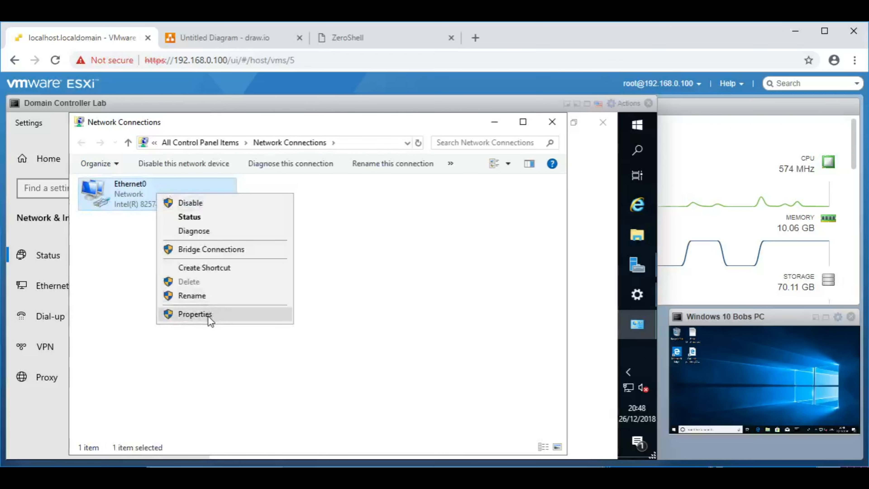
{"action": "left_click", "coordinate": [195, 314]}
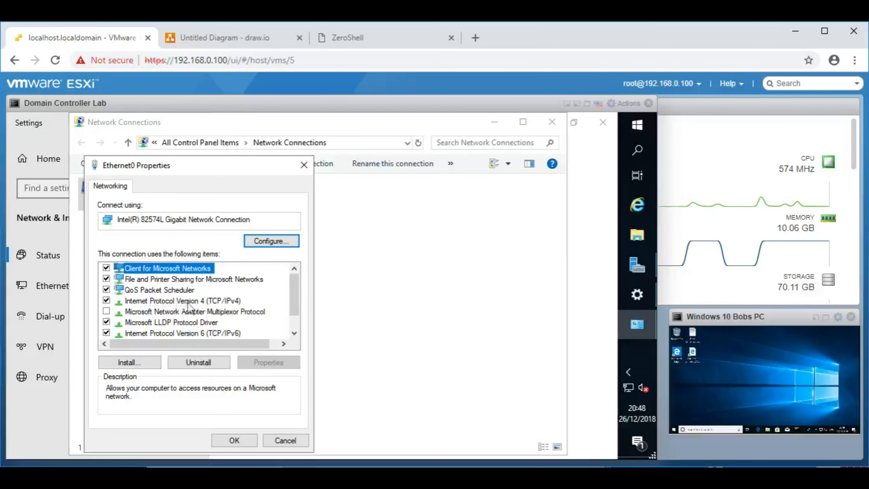
{"action": "left_click", "coordinate": [197, 302]}
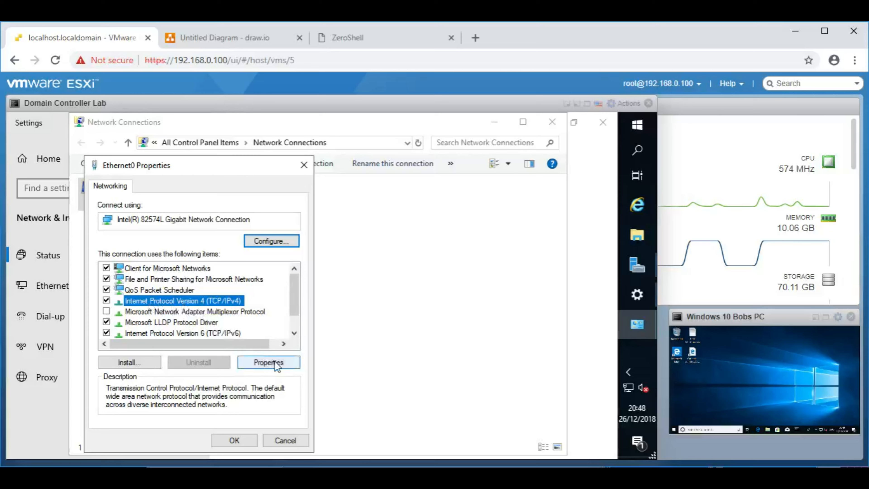
{"action": "left_click", "coordinate": [269, 362]}
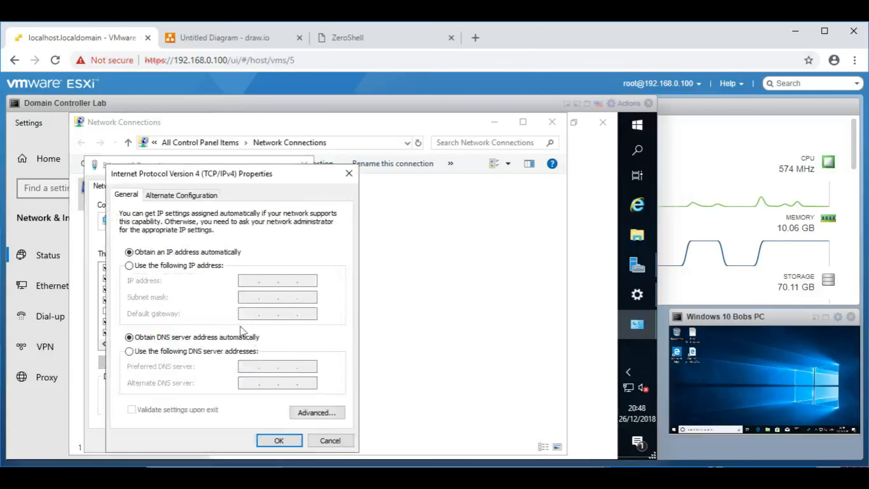
{"action": "left_click", "coordinate": [129, 266]}
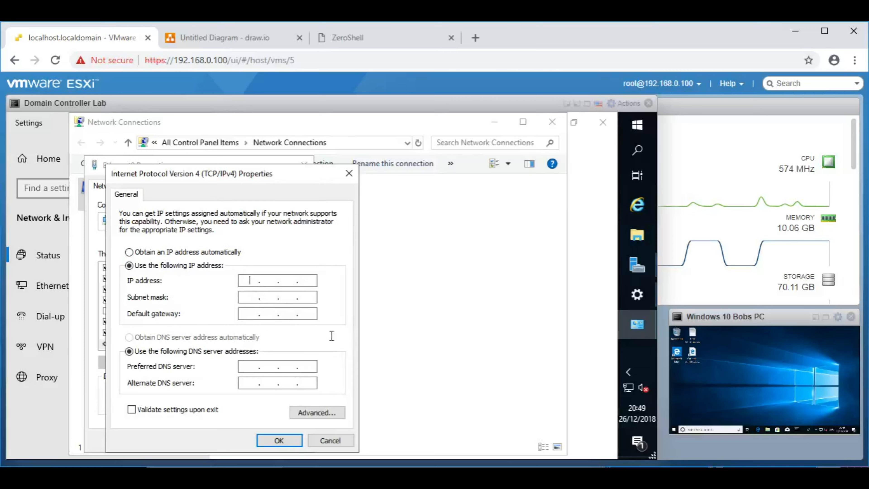
{"action": "type", "text": "192.168.0.2"}
Step: Launch a command prompt through the Run box with cmd
{"action": "right_click", "coordinate": [631, 132]}
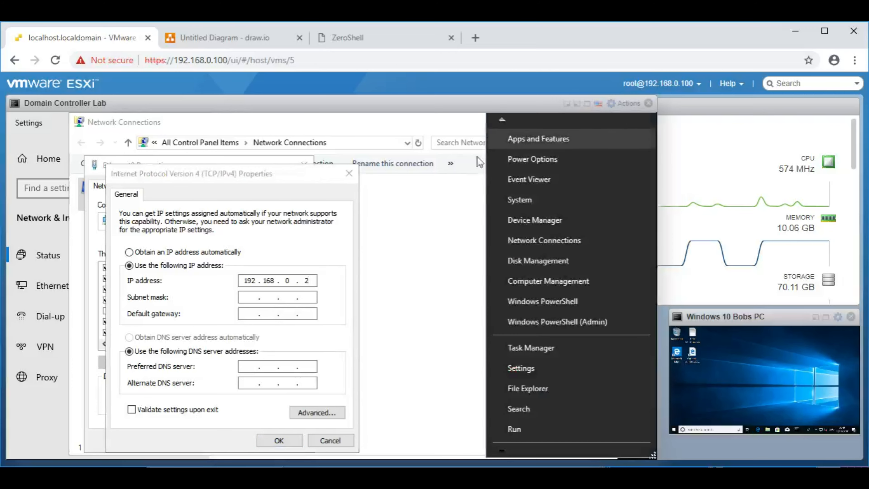
{"action": "left_click", "coordinate": [254, 191]}
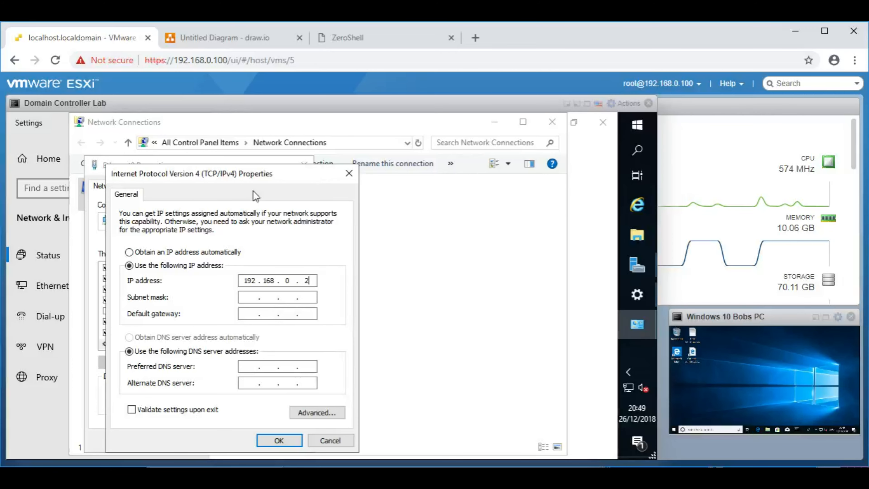
{"action": "right_click", "coordinate": [631, 127]}
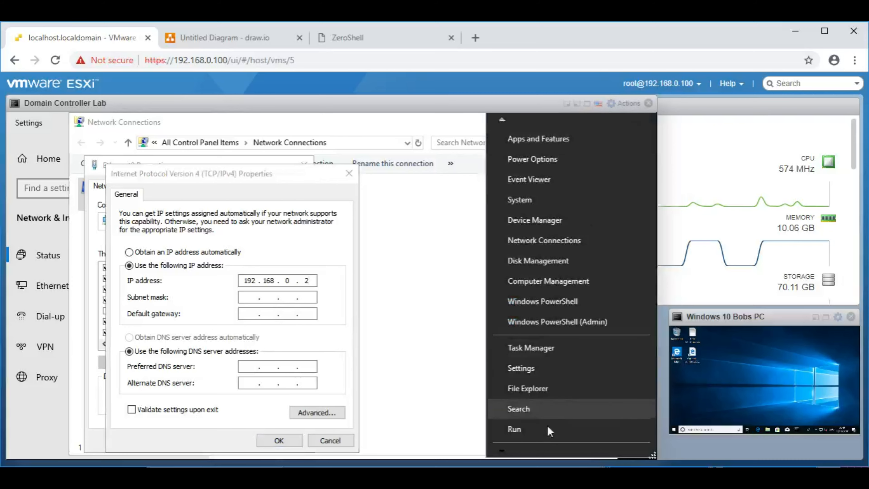
{"action": "left_click", "coordinate": [543, 430]}
{"action": "type", "text": "cmd"}
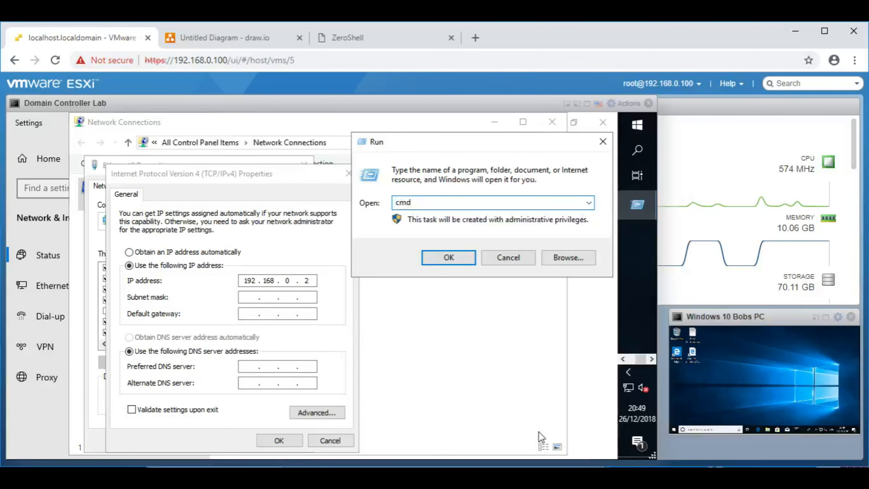
{"action": "key", "text": "Return"}
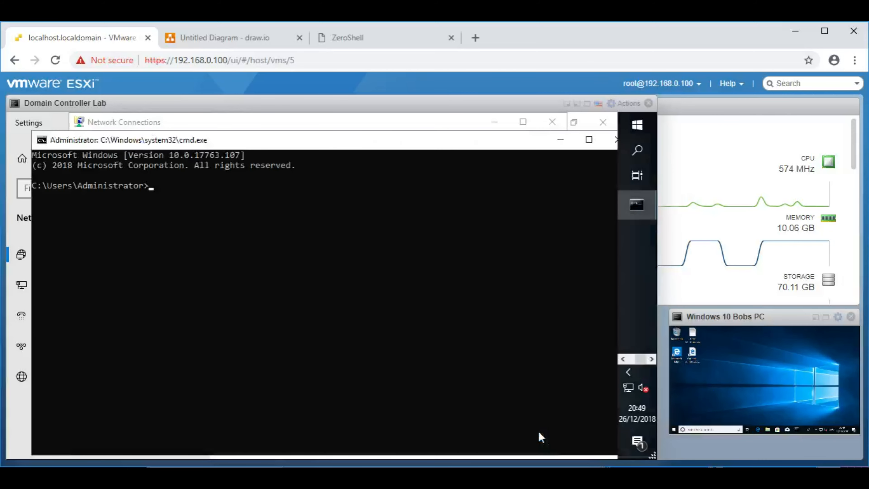
Step: Ping 192.168.0.2, 192.168.0.100 and 192.168.0.101 from the server
{"action": "type", "text": "ping 192.168.0.2"}
{"action": "key", "text": "Return"}
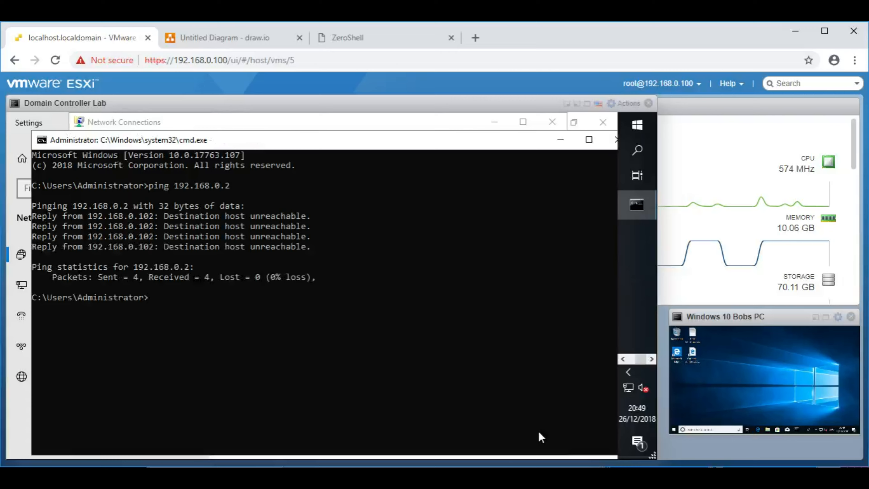
{"action": "type", "text": "ping 192.168.0.100"}
{"action": "key", "text": "Return"}
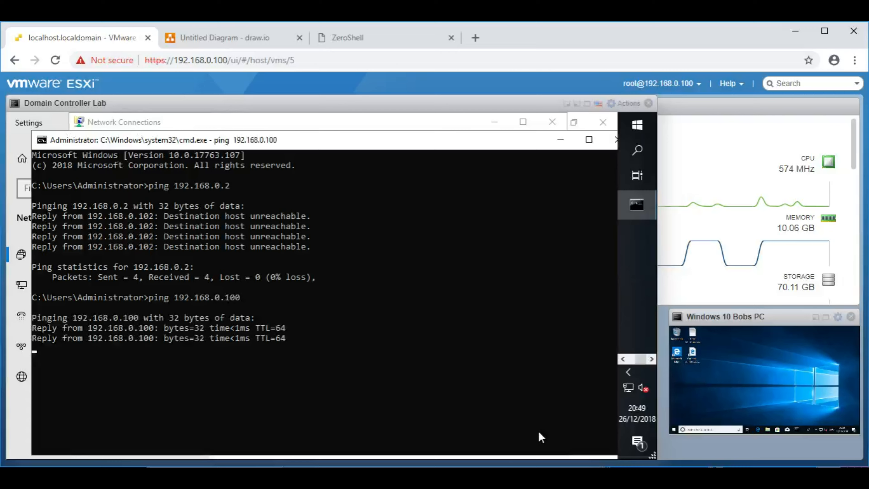
{"action": "key", "text": "Up"}
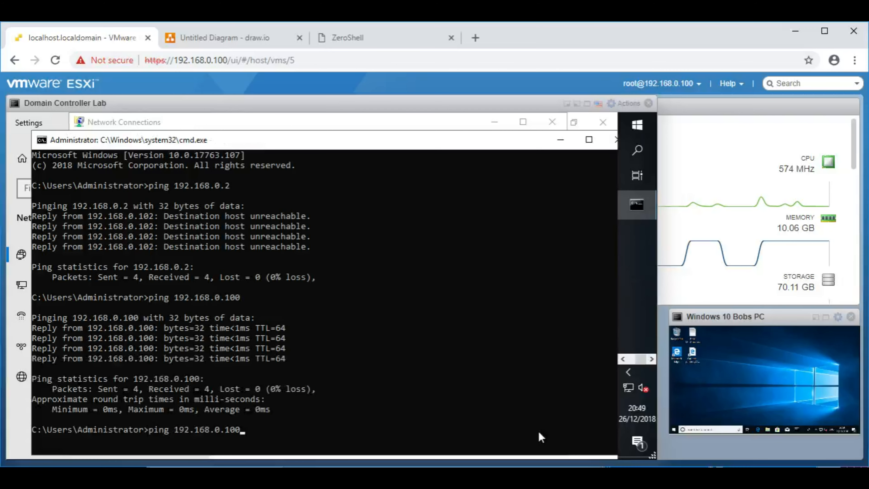
{"action": "key", "text": "BackSpace"}
{"action": "key", "text": "BackSpace"}
{"action": "type", "text": "01"}
{"action": "key", "text": "Return"}
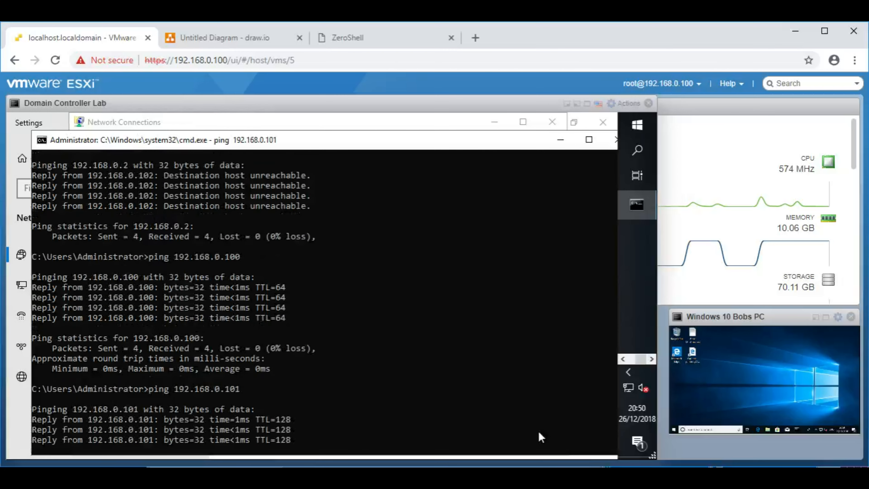
Step: Ping 192.168.0.103, stop it, and scroll back through the ping results
{"action": "key", "text": "Return"}
{"action": "key", "text": "Up"}
{"action": "key", "text": "BackSpace"}
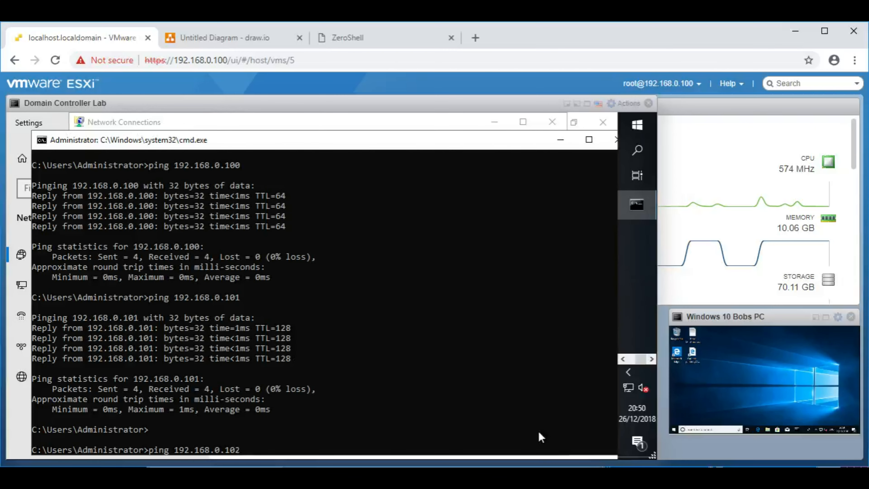
{"action": "key", "text": "BackSpace"}
{"action": "key", "text": "Return"}
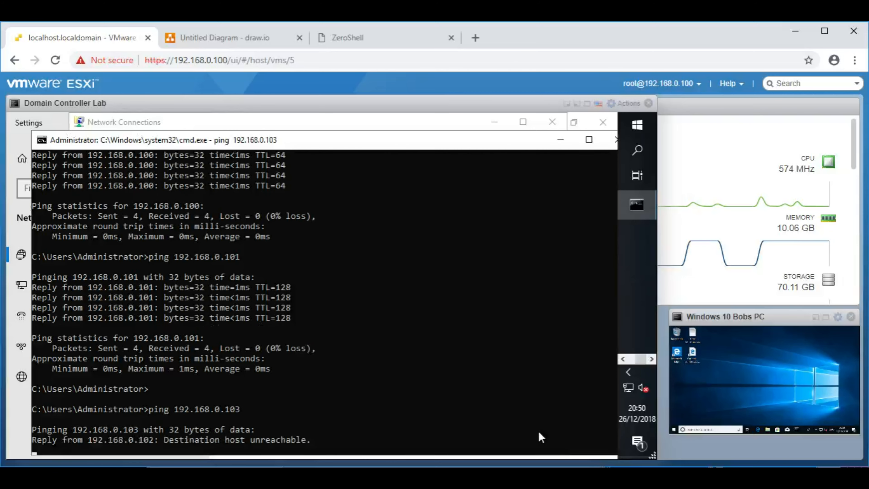
{"action": "key", "text": "ctrl+c"}
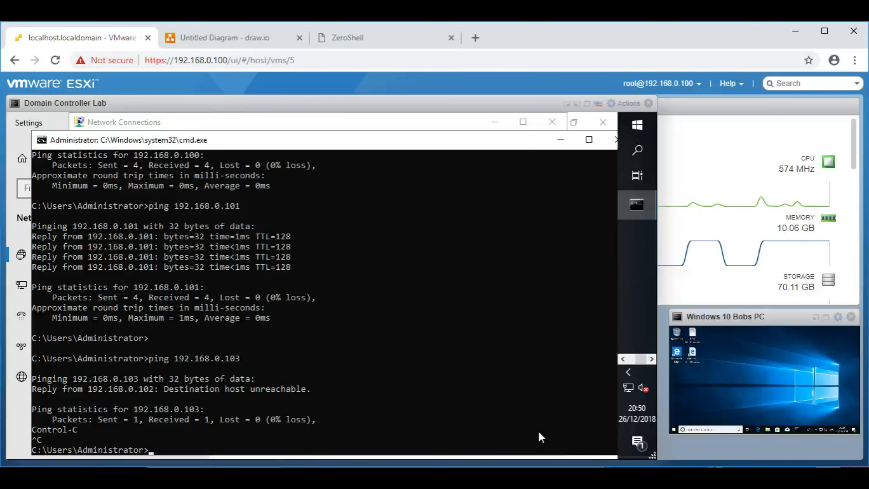
{"action": "left_click_drag", "start_coordinate": [400, 146], "coordinate": [326, 146]}
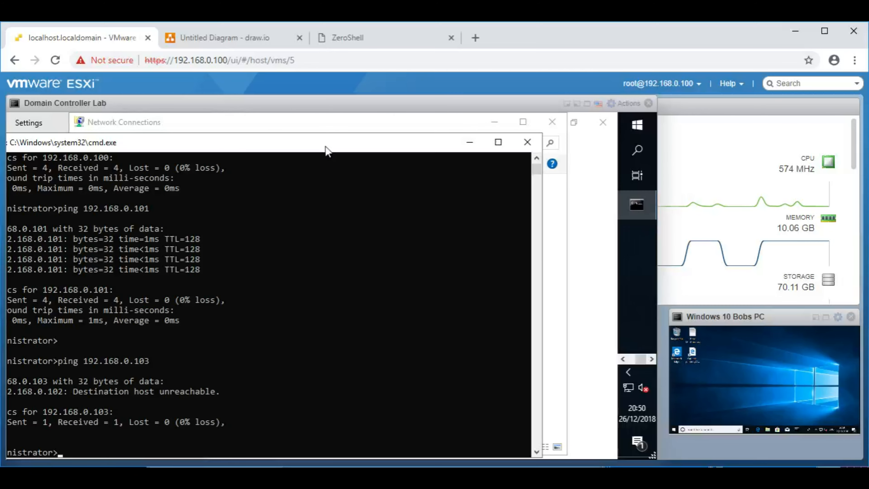
{"action": "scroll", "coordinate": [336, 201], "scroll_direction": "up", "scroll_amount": 3}
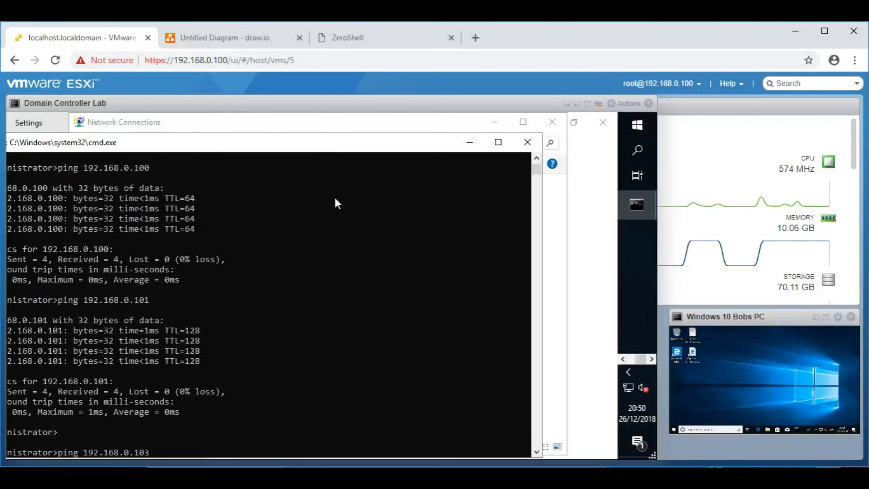
{"action": "left_click_drag", "start_coordinate": [334, 148], "coordinate": [347, 201]}
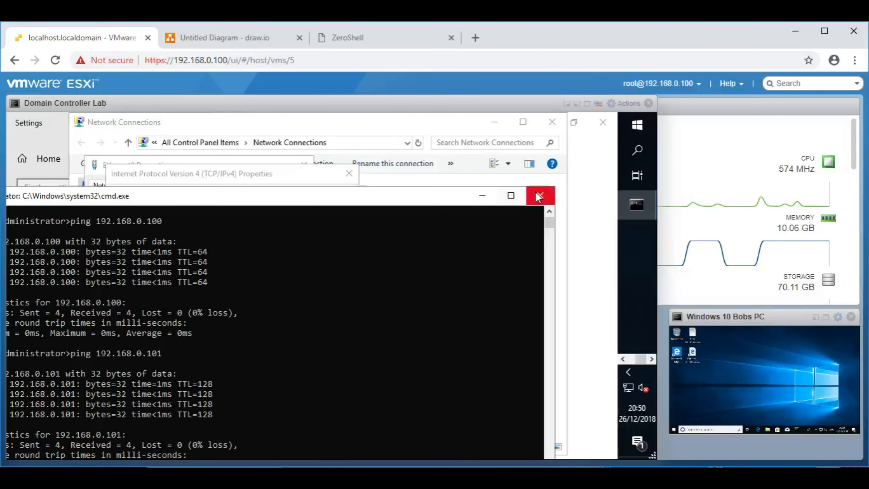
Step: Close the ping console and fill subnet mask 255.255.255.0 for static address 192.168.0.2
{"action": "left_click", "coordinate": [536, 194]}
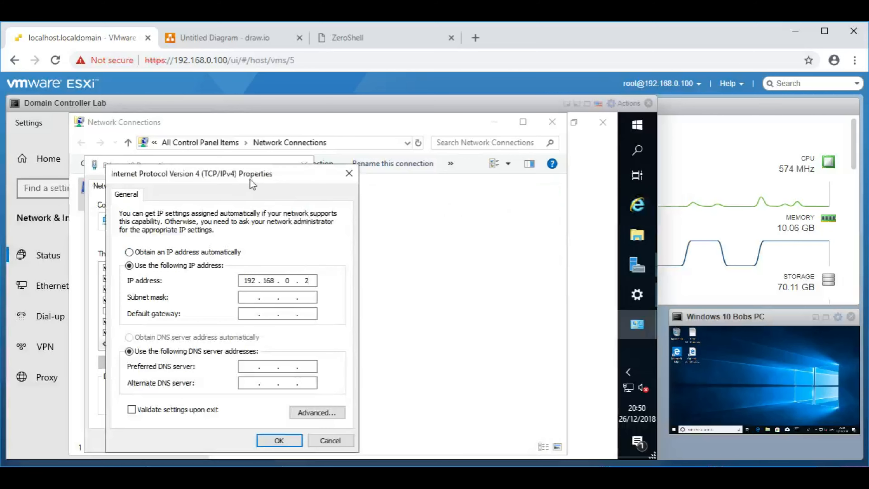
{"action": "left_click_drag", "start_coordinate": [267, 151], "coordinate": [267, 155]}
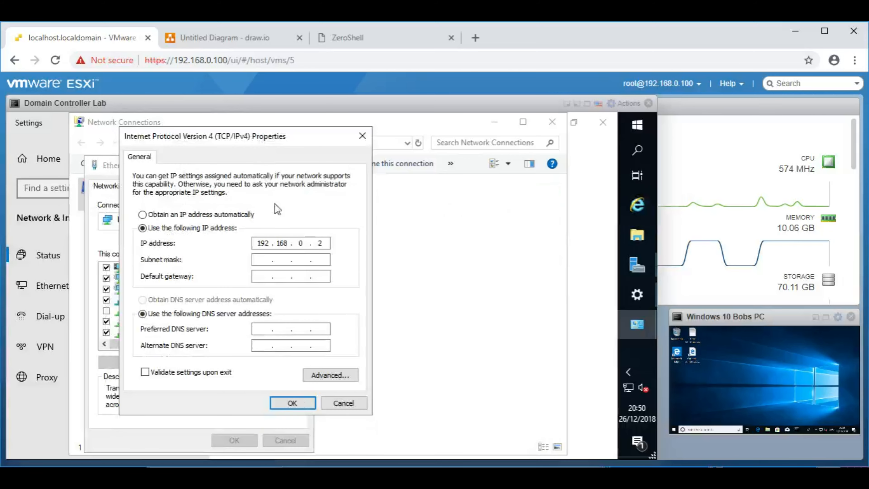
{"action": "left_click", "coordinate": [267, 259]}
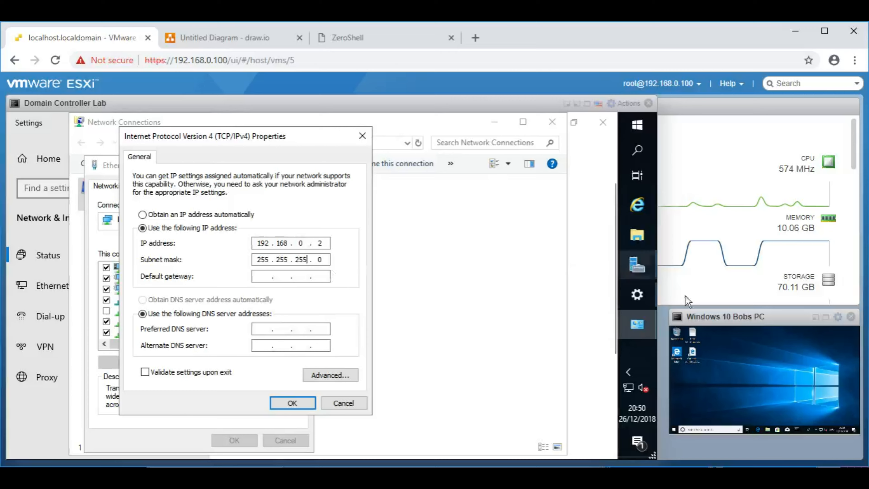
Step: Run ipconfig /all in an admin command prompt and check the Subnet Mask line
{"action": "right_click", "coordinate": [635, 128]}
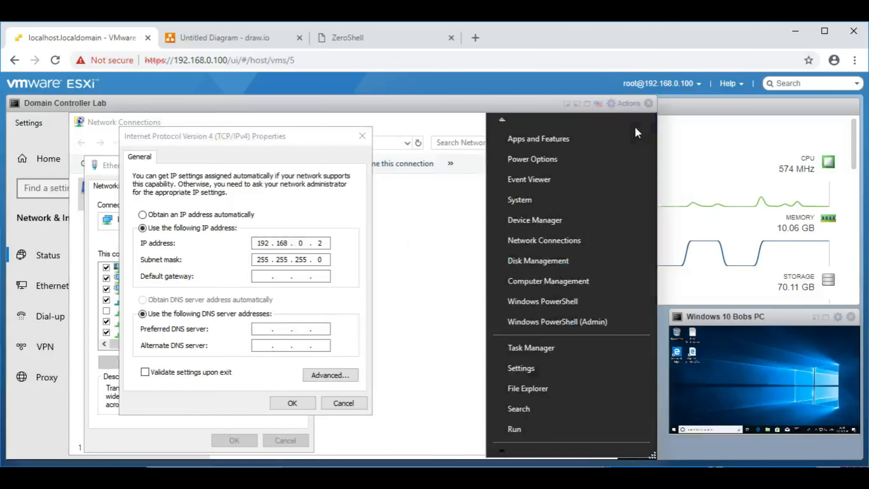
{"action": "left_click", "coordinate": [528, 424]}
{"action": "key", "text": "Return"}
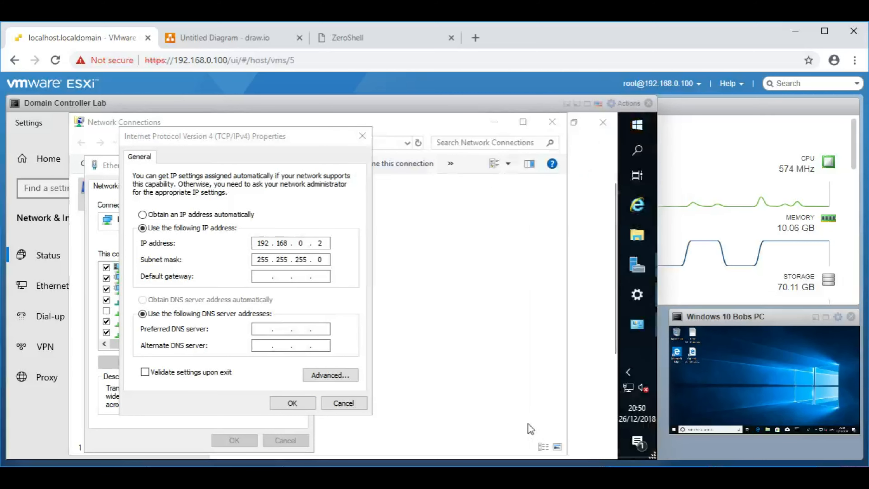
{"action": "type", "text": "ipconfig /all"}
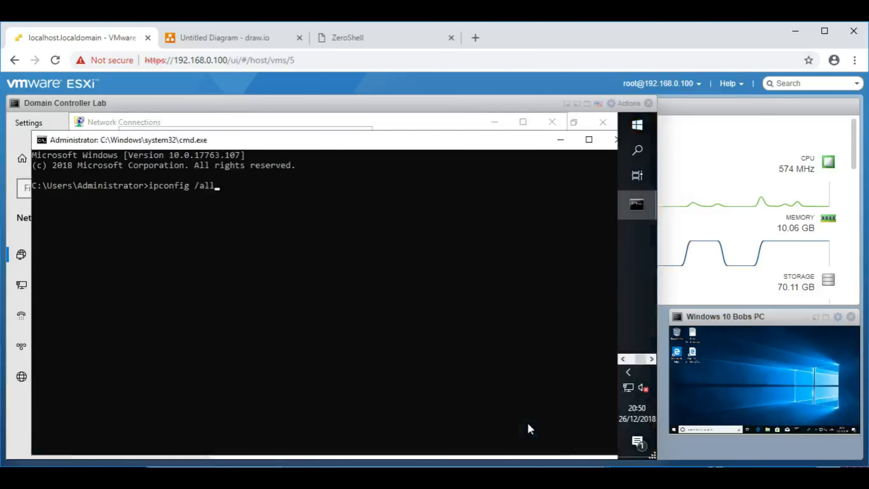
{"action": "key", "text": "Return"}
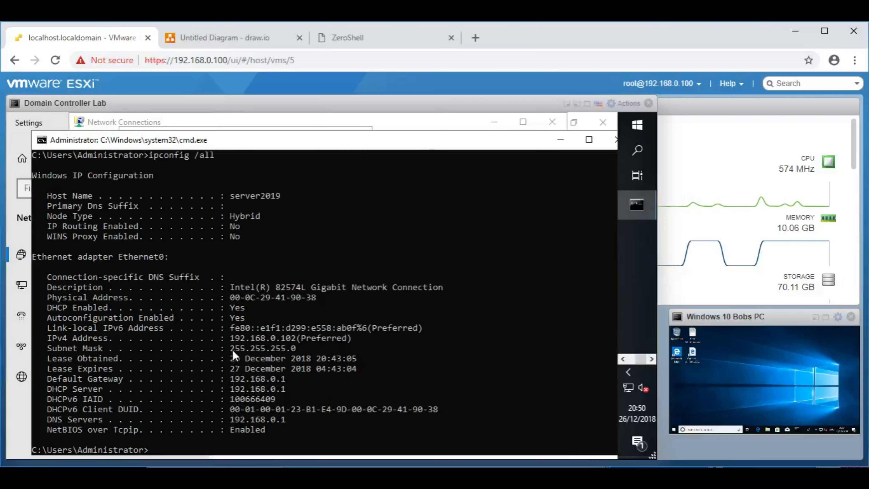
{"action": "left_click_drag", "start_coordinate": [230, 349], "coordinate": [290, 350]}
{"action": "left_click_drag", "start_coordinate": [58, 351], "coordinate": [287, 347]}
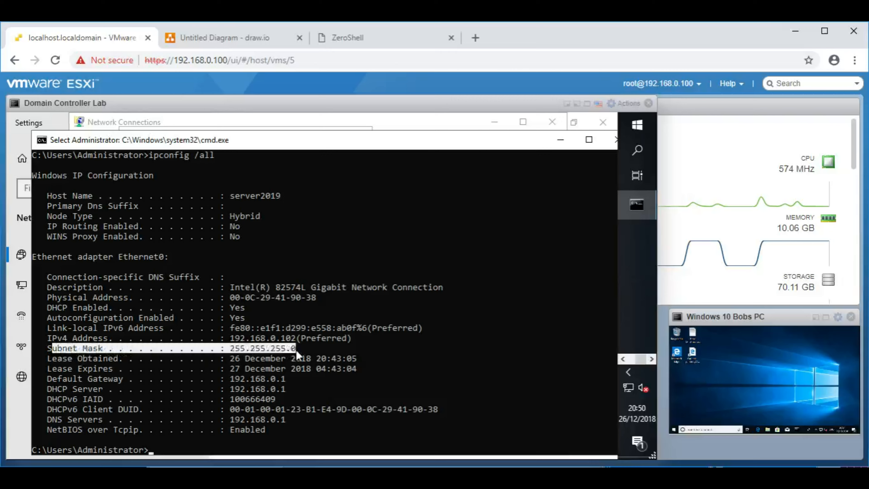
{"action": "left_click_drag", "start_coordinate": [51, 347], "coordinate": [299, 352]}
{"action": "double_click", "coordinate": [42, 139]}
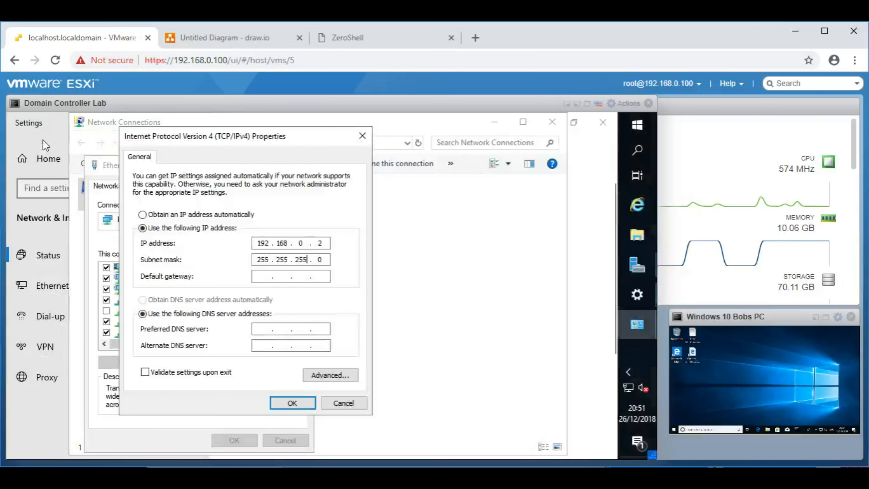
{"action": "left_click", "coordinate": [254, 279]}
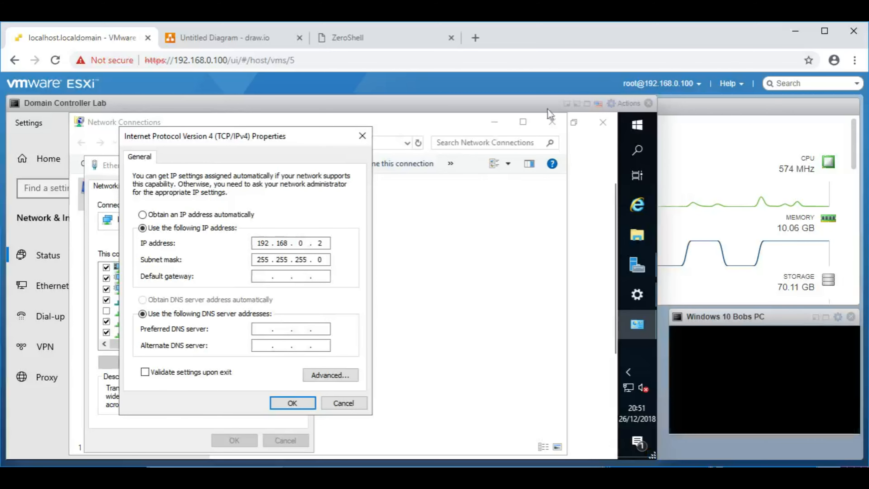
Step: Rerun ipconfig /all and place its output beside the IPv4 dialog to read gateway 192.168.0.1
{"action": "right_click", "coordinate": [637, 125]}
{"action": "left_click", "coordinate": [542, 430]}
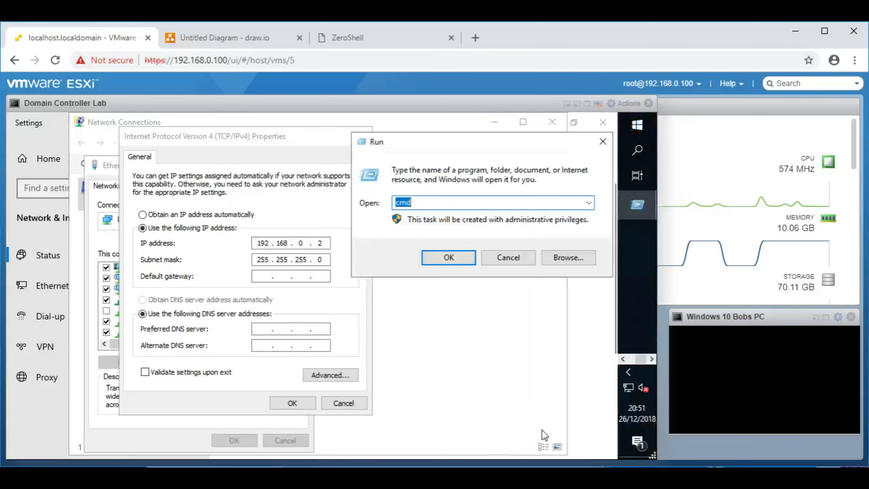
{"action": "key", "text": "Return"}
{"action": "type", "text": "ipconfig /all"}
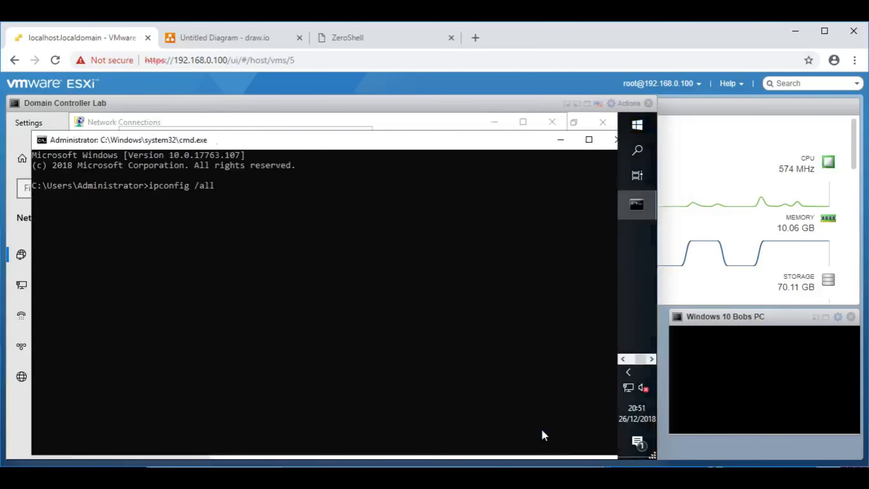
{"action": "key", "text": "Return"}
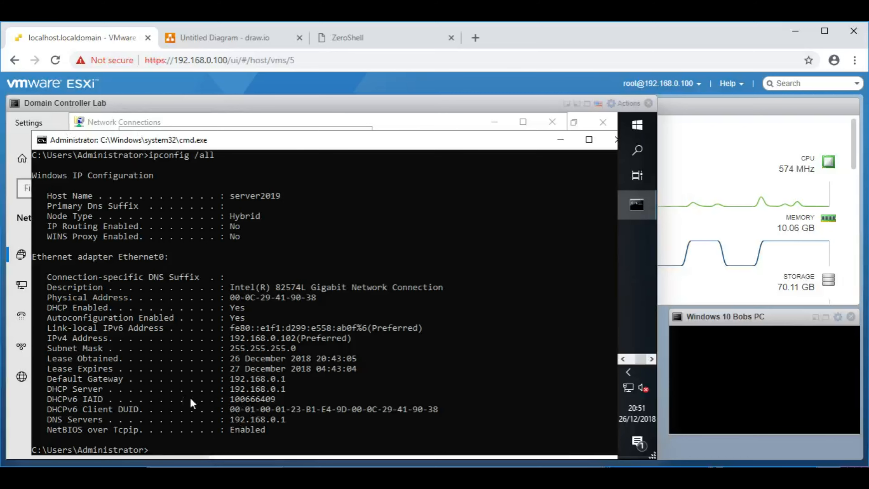
{"action": "left_click_drag", "start_coordinate": [244, 142], "coordinate": [482, 124]}
{"action": "left_click_drag", "start_coordinate": [215, 137], "coordinate": [128, 135]}
Step: Enter gateway 192.168.0.1 and preferred DNS 192.168.0.1, then save and close Ethernet0 properties
{"action": "left_click", "coordinate": [177, 278]}
{"action": "type", "text": "192 . "}
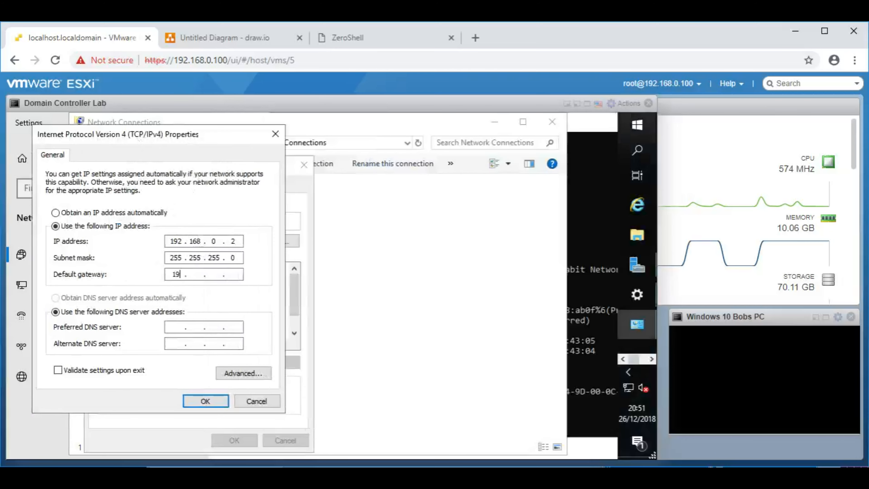
{"action": "type", "text": "168 . 0 . 1"}
{"action": "left_click", "coordinate": [594, 131]}
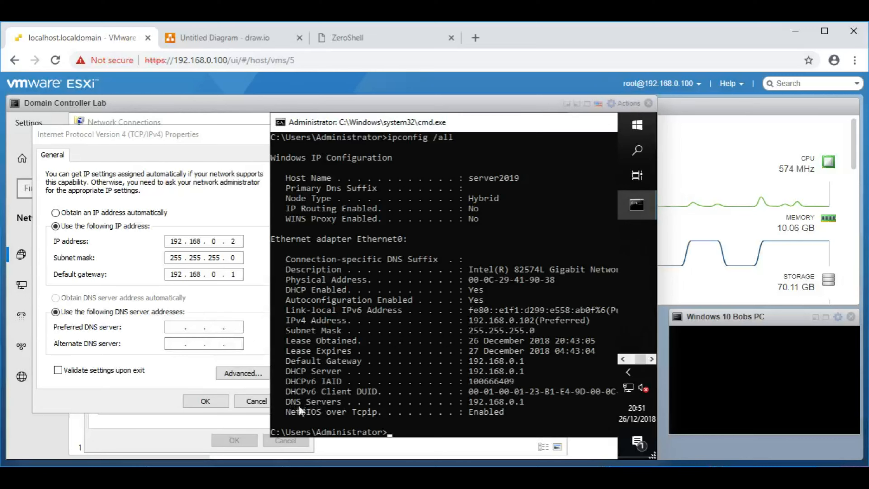
{"action": "left_click", "coordinate": [175, 328]}
{"action": "type", "text": "192.168."}
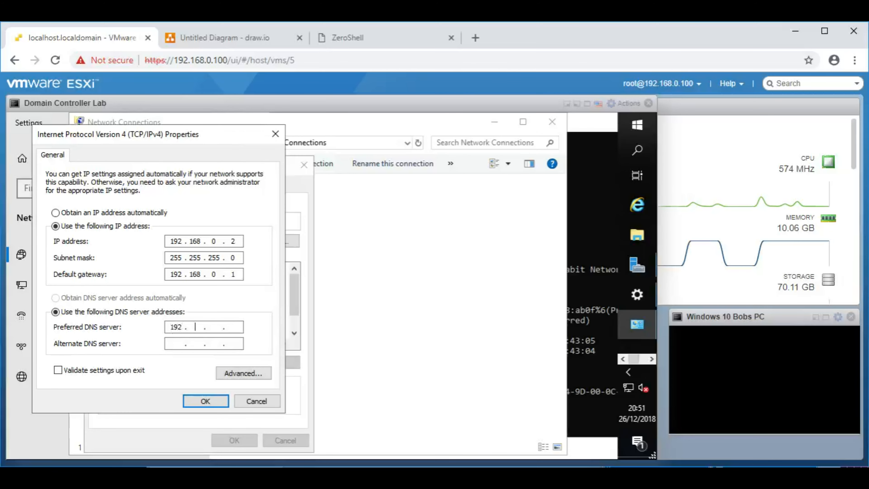
{"action": "type", "text": "0.1"}
{"action": "left_click", "coordinate": [205, 401]}
{"action": "left_click", "coordinate": [234, 440]}
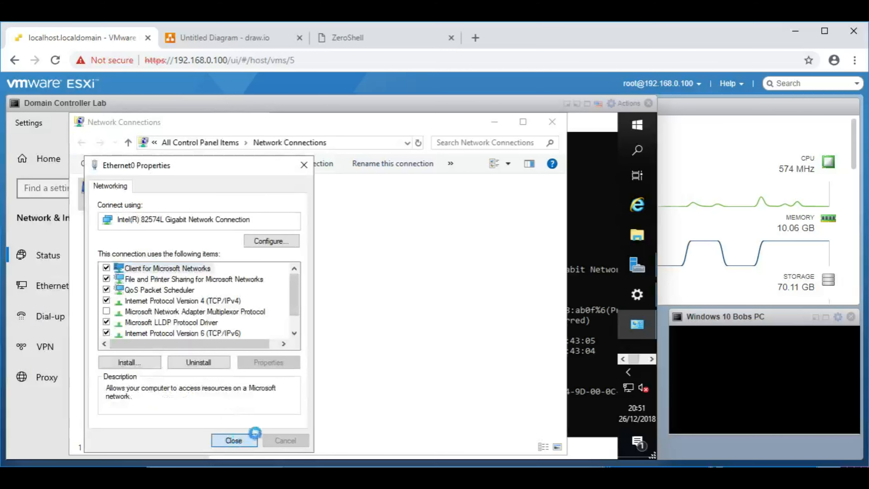
Step: Close Network Connections, the command console and the Settings window to uncover Server Manager
{"action": "left_click", "coordinate": [551, 122]}
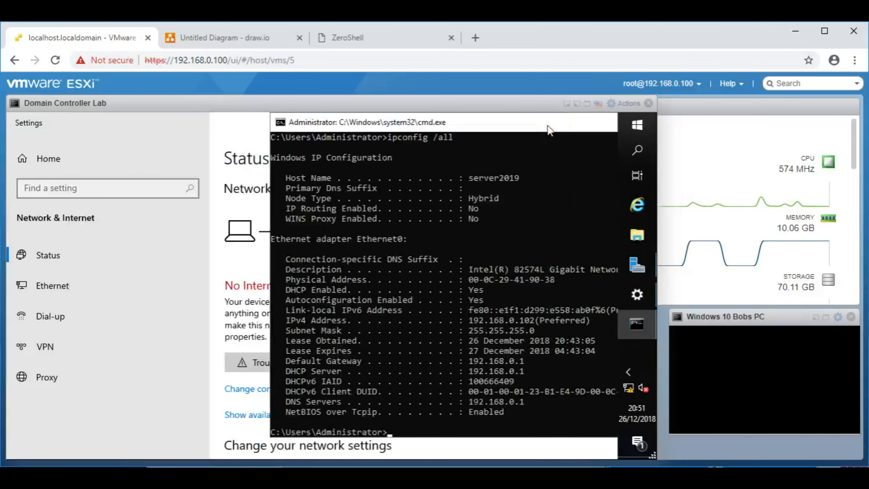
{"action": "left_click_drag", "start_coordinate": [532, 129], "coordinate": [283, 140]}
{"action": "left_click_drag", "start_coordinate": [473, 136], "coordinate": [441, 139]}
{"action": "left_click", "coordinate": [557, 141]}
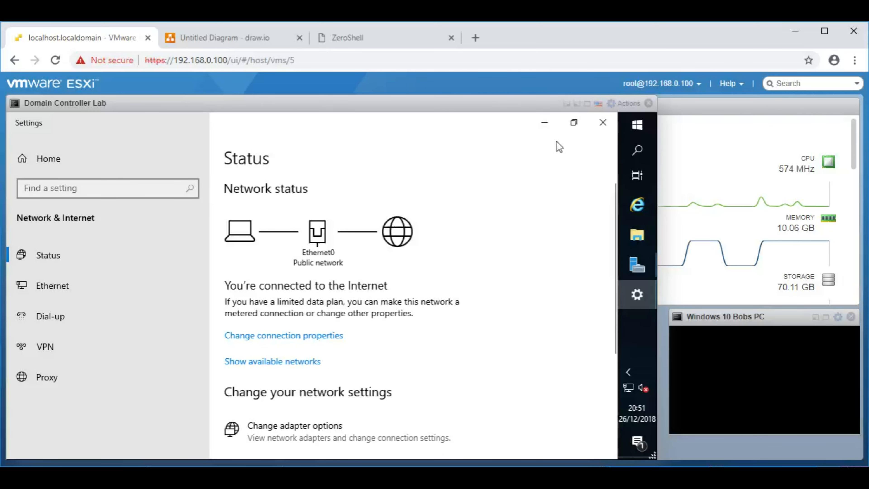
{"action": "left_click", "coordinate": [599, 122]}
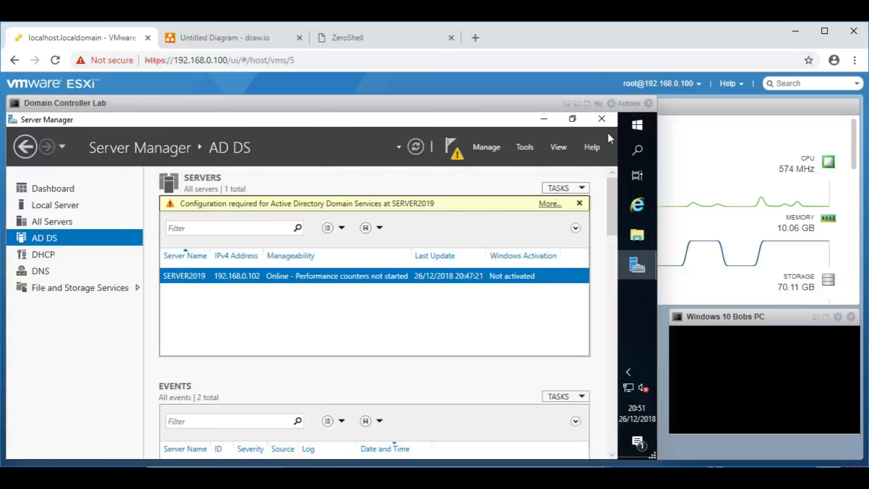
Step: Reopen Server Manager and show its AD DS page listing SERVER2019 at 192.168.0.2
{"action": "left_click", "coordinate": [601, 119]}
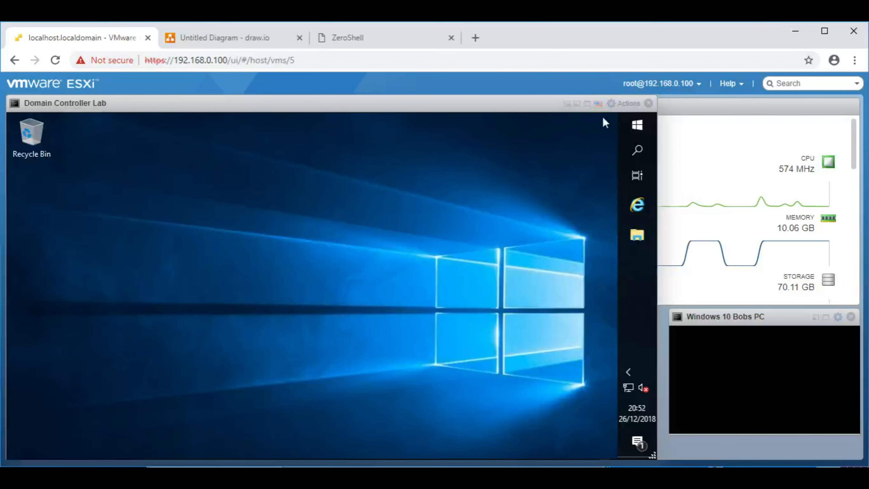
{"action": "left_click", "coordinate": [637, 125]}
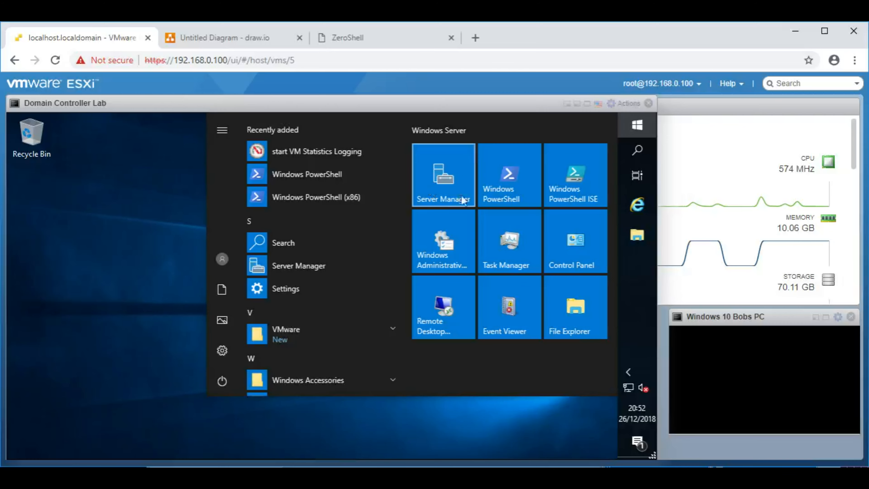
{"action": "left_click", "coordinate": [453, 174]}
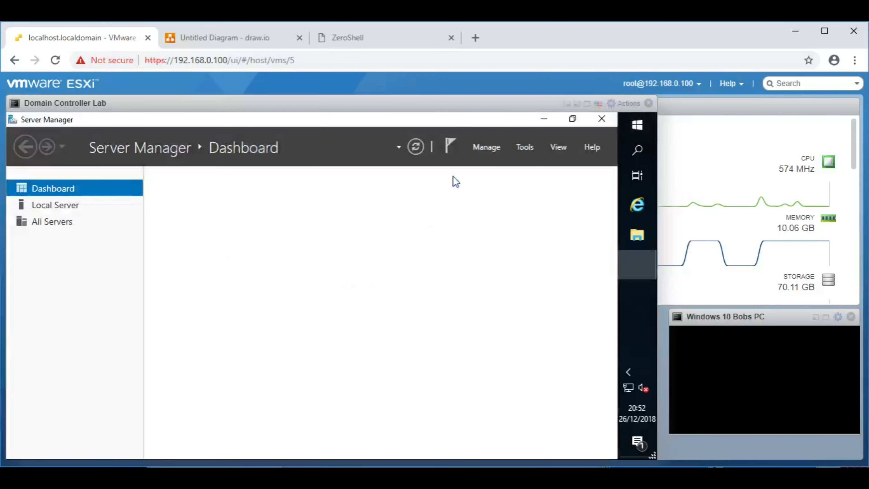
{"action": "left_click", "coordinate": [648, 128]}
{"action": "type", "text": "server "}
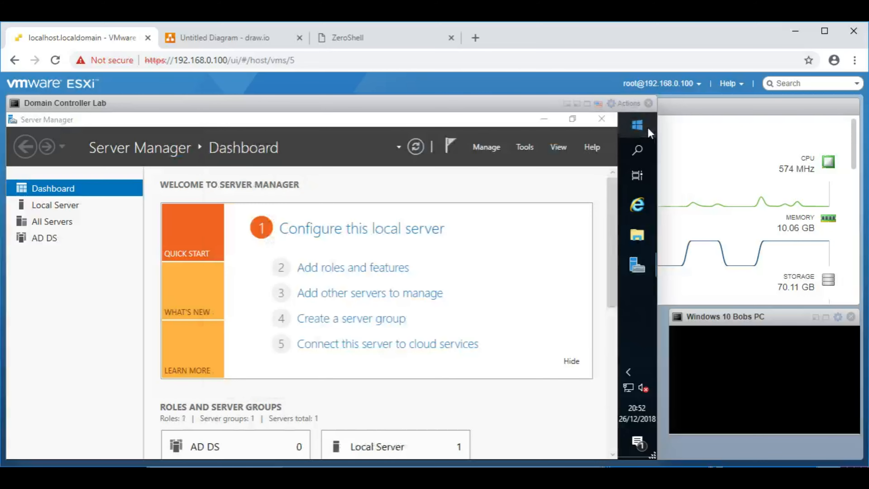
{"action": "type", "text": "manager"}
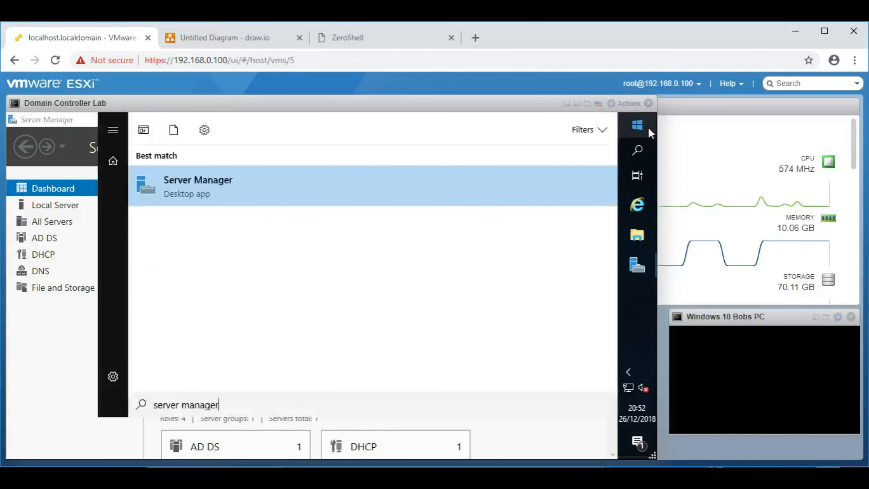
{"action": "left_click", "coordinate": [648, 128]}
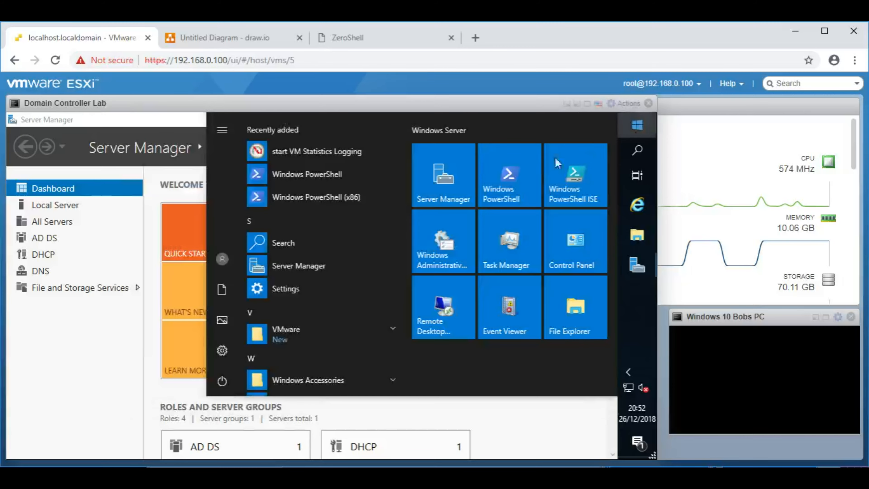
{"action": "left_click", "coordinate": [125, 121]}
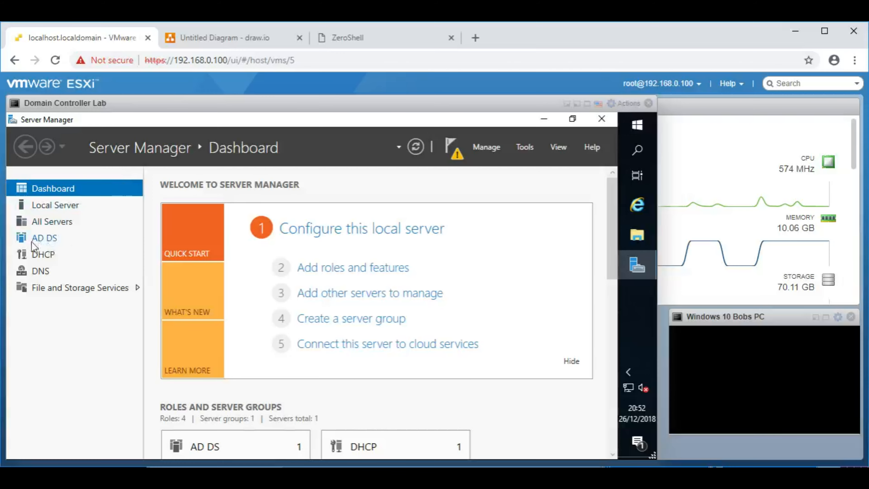
{"action": "left_click", "coordinate": [49, 240]}
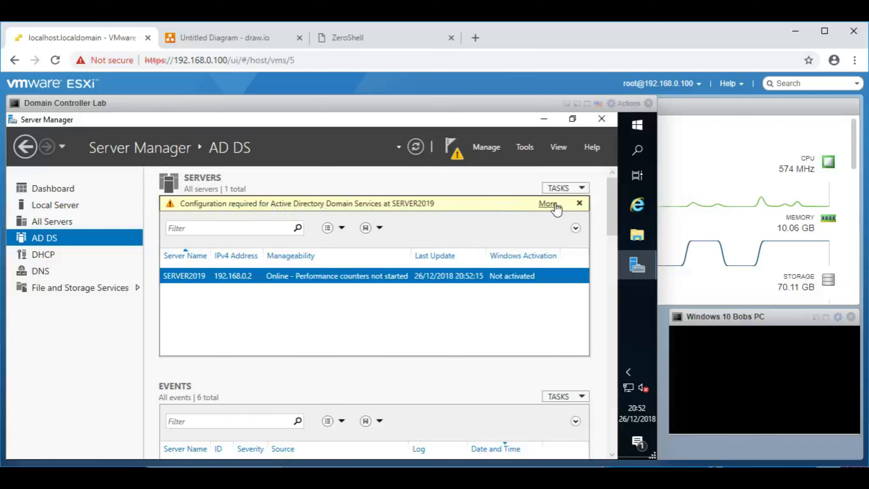
Step: Choose 'Promote this server to a domain controller' from the AD DS task details
{"action": "left_click", "coordinate": [548, 205]}
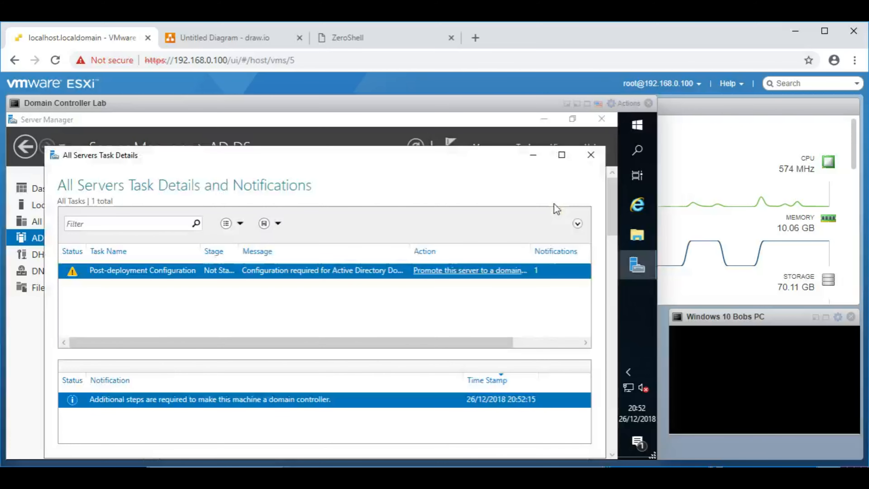
{"action": "left_click", "coordinate": [471, 276]}
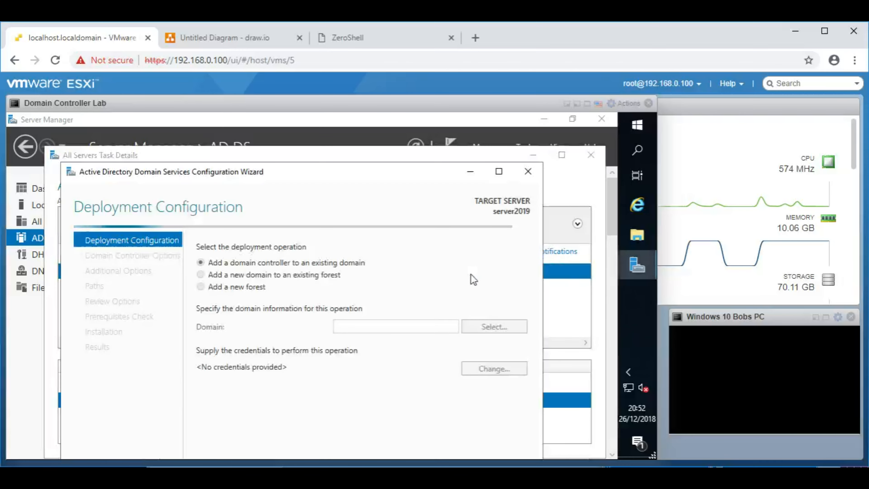
Step: Maximize the AD DS wizard, choose 'Add a new forest', and select the Root domain name field
{"action": "left_click", "coordinate": [499, 171]}
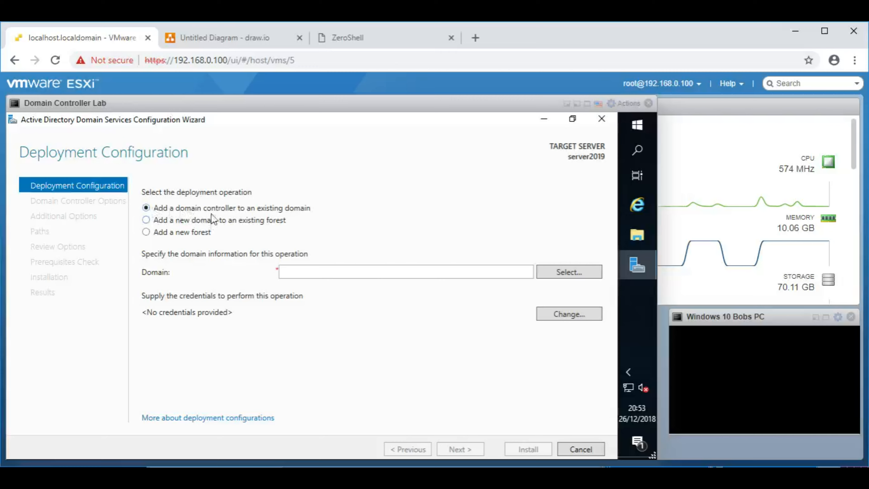
{"action": "left_click", "coordinate": [146, 233]}
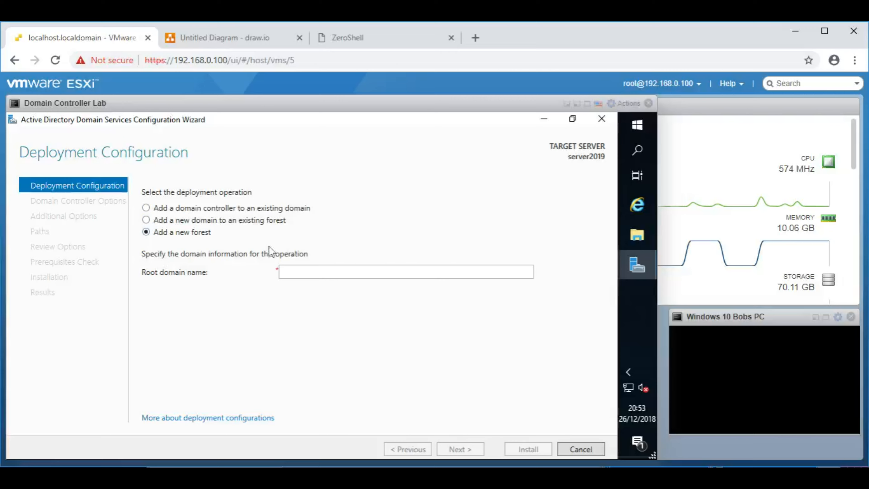
{"action": "left_click", "coordinate": [310, 274]}
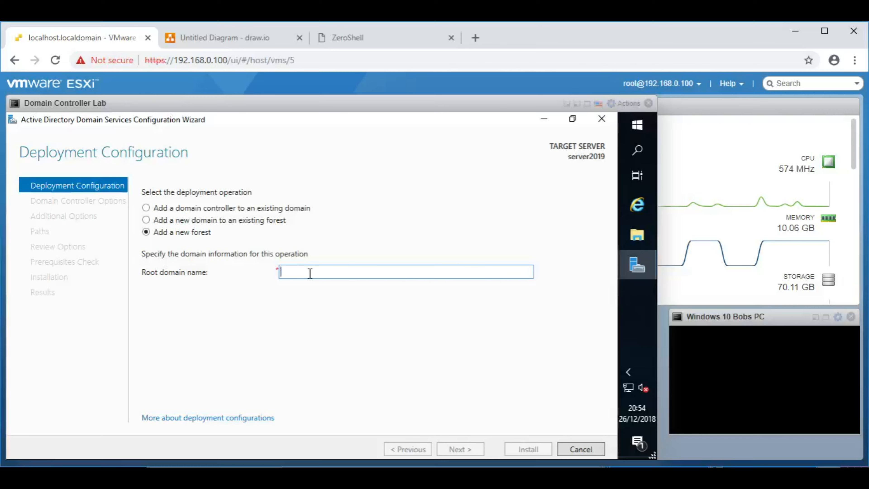
Step: Enter 'bobswidgets.internal' as the root domain name, replacing the earlier trial suffixes
{"action": "type", "text": "bobswi"}
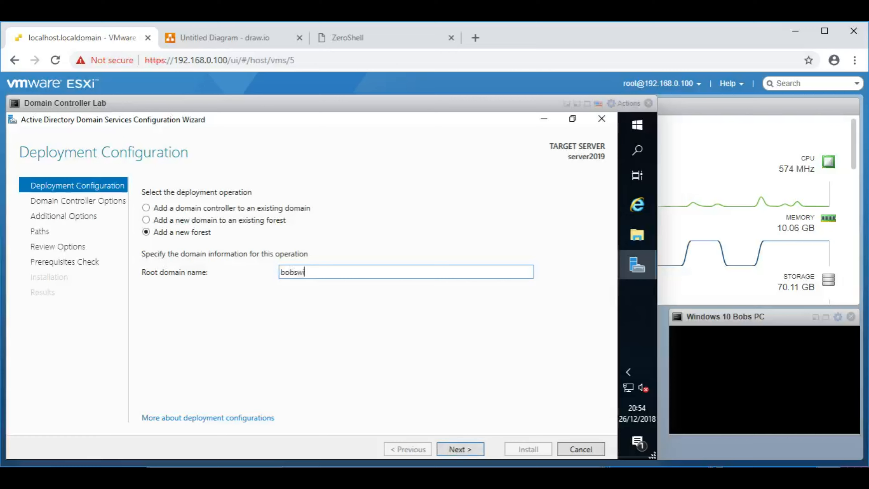
{"action": "type", "text": "dgets.local"}
{"action": "key", "text": "BackSpace"}
{"action": "key", "text": "BackSpace"}
{"action": "key", "text": "BackSpace"}
{"action": "key", "text": "BackSpace"}
{"action": "key", "text": "BackSpace"}
{"action": "type", "text": "admin"}
{"action": "key", "text": "BackSpace"}
{"action": "key", "text": "BackSpace"}
{"action": "key", "text": "BackSpace"}
{"action": "key", "text": "BackSpace"}
{"action": "key", "text": "BackSpace"}
{"action": "type", "text": "home"}
{"action": "key", "text": "BackSpace"}
{"action": "key", "text": "BackSpace"}
{"action": "key", "text": "BackSpace"}
{"action": "key", "text": "BackSpace"}
{"action": "type", "text": "loc"}
{"action": "key", "text": "BackSpace"}
{"action": "key", "text": "BackSpace"}
{"action": "key", "text": "BackSpace"}
{"action": "type", "text": "internal"}
{"action": "key", "text": "BackSpace"}
{"action": "key", "text": "BackSpace"}
{"action": "key", "text": "BackSpace"}
{"action": "key", "text": "BackSpace"}
{"action": "key", "text": "BackSpace"}
{"action": "key", "text": "BackSpace"}
{"action": "key", "text": "BackSpace"}
{"action": "type", "text": "internal"}
Step: Advance to Domain Controller Options and leave forest and domain functional levels at Windows Server 2016
{"action": "left_click", "coordinate": [458, 447]}
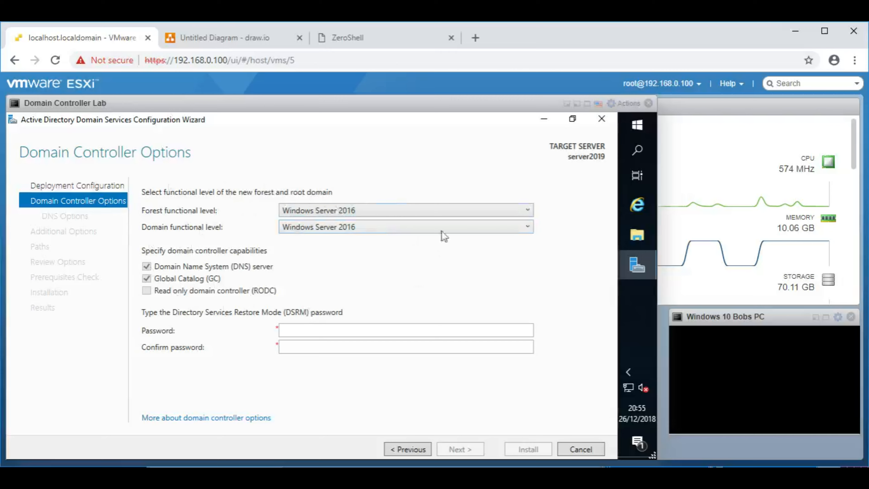
{"action": "left_click", "coordinate": [357, 212]}
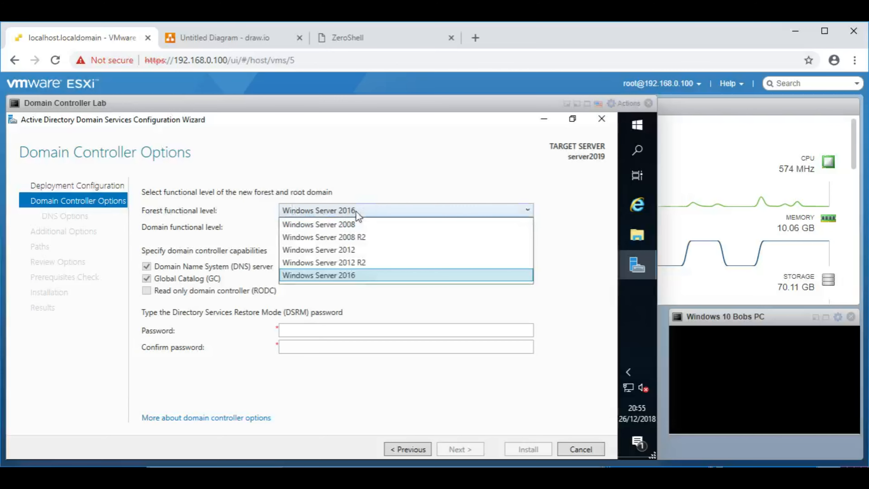
{"action": "left_click", "coordinate": [356, 212]}
{"action": "left_click", "coordinate": [330, 228]}
{"action": "left_click", "coordinate": [356, 240]}
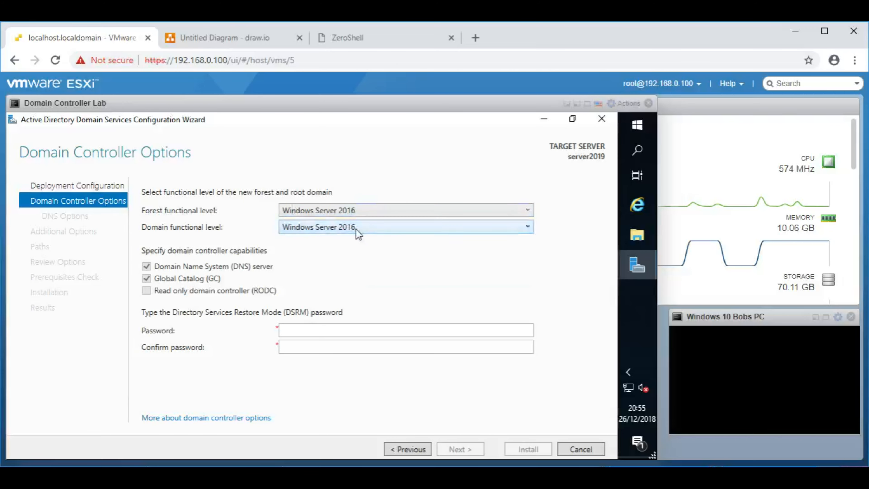
{"action": "left_click", "coordinate": [296, 207]}
{"action": "left_click", "coordinate": [355, 208]}
{"action": "left_click", "coordinate": [312, 326]}
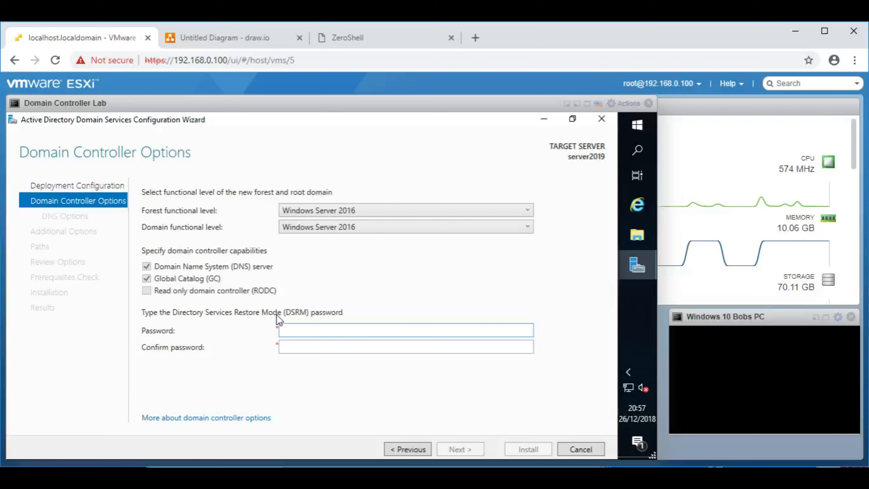
Step: Enter and confirm the DSRM password, then advance to DNS Options
{"action": "type", "text": "●●●●●●●●●●●"}
{"action": "key", "text": "Tab"}
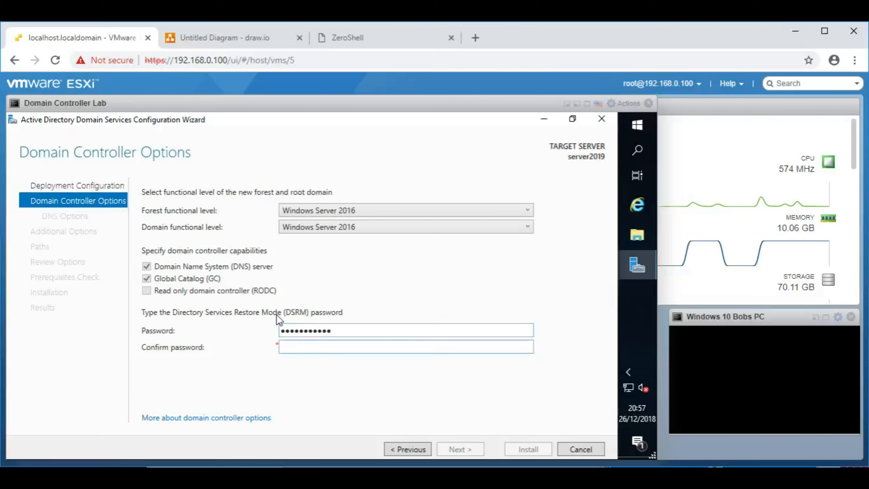
{"action": "type", "text": "●●●●●●●●●●●"}
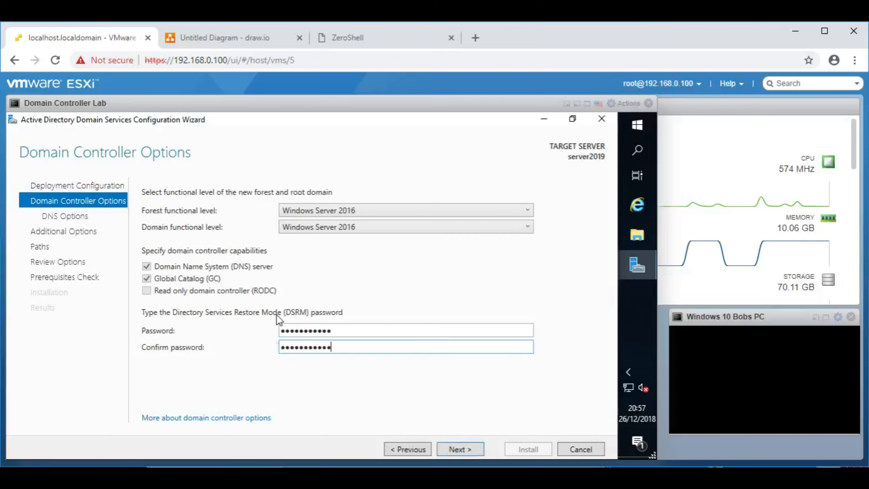
{"action": "left_click", "coordinate": [466, 450]}
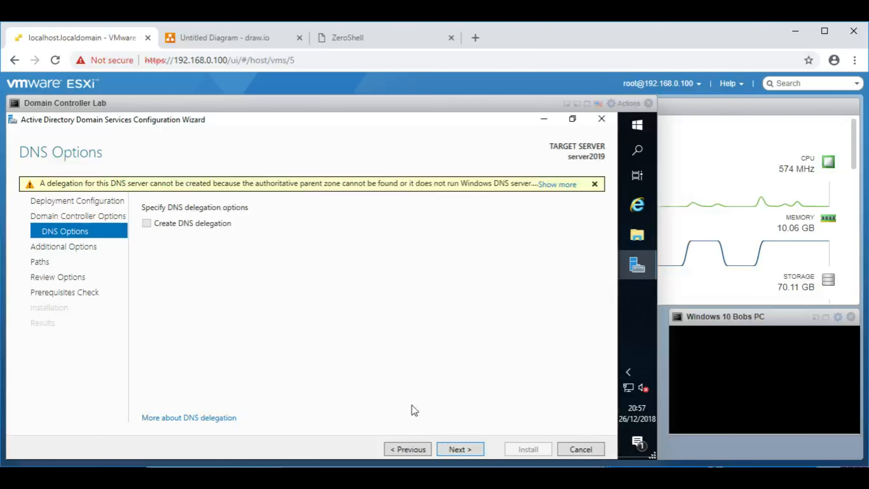
Step: Accept defaults on DNS, Additional Options, Paths and Review Options, then run the prerequisites check
{"action": "left_click", "coordinate": [466, 447]}
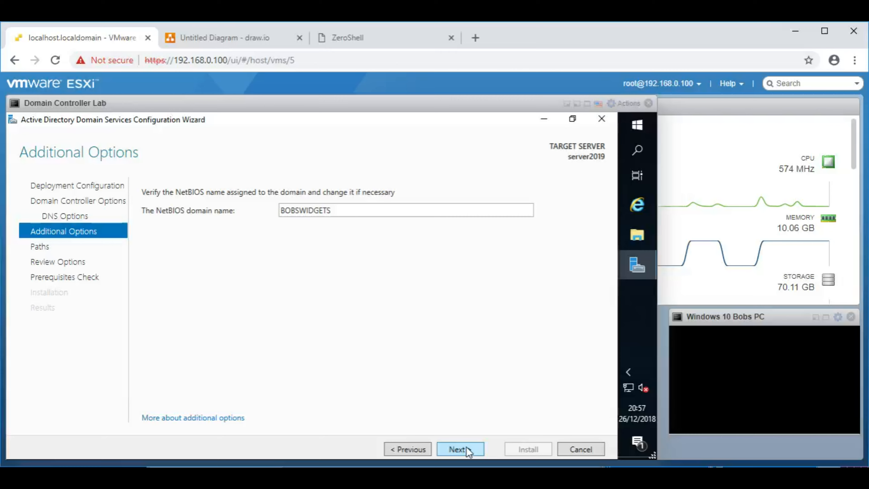
{"action": "left_click", "coordinate": [466, 447]}
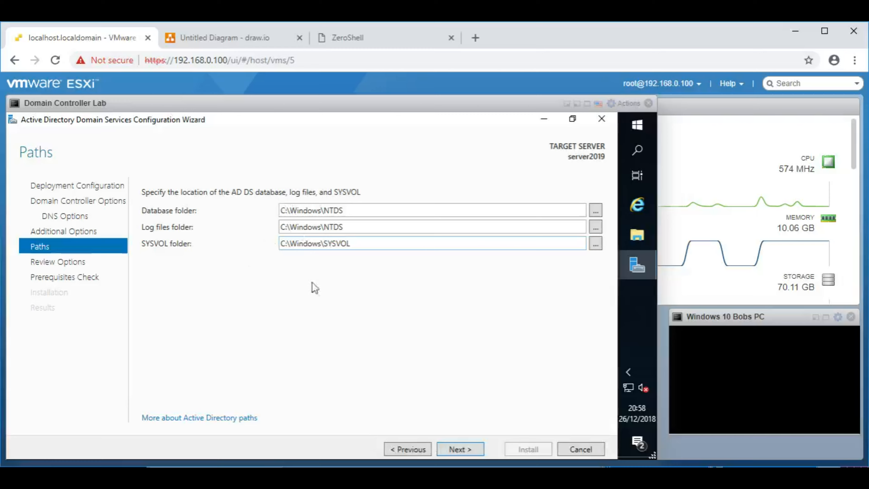
{"action": "left_click", "coordinate": [460, 450]}
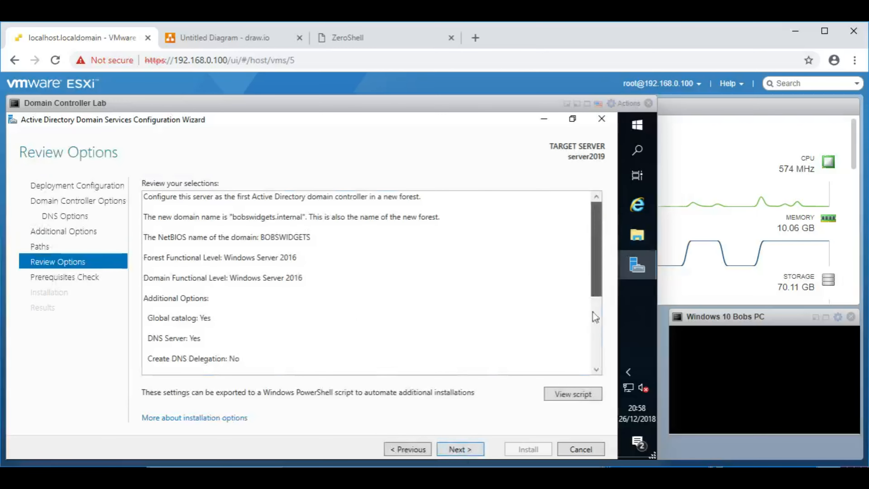
{"action": "left_click", "coordinate": [464, 450]}
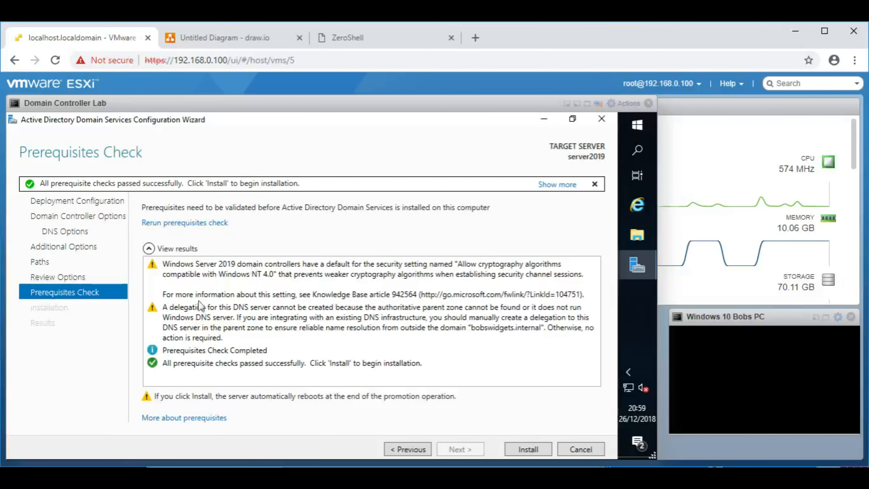
Step: Review the DNS delegation and cryptography warnings, then install AD DS to promote the server
{"action": "left_click", "coordinate": [211, 315]}
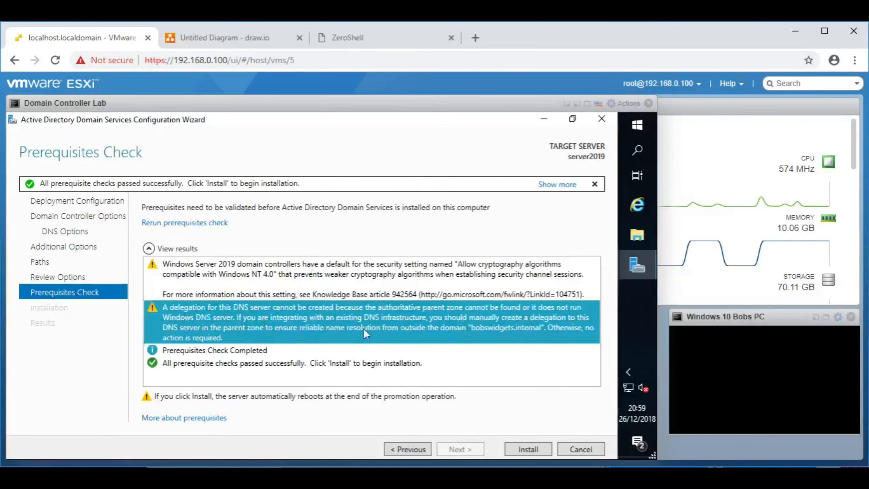
{"action": "left_click", "coordinate": [242, 272]}
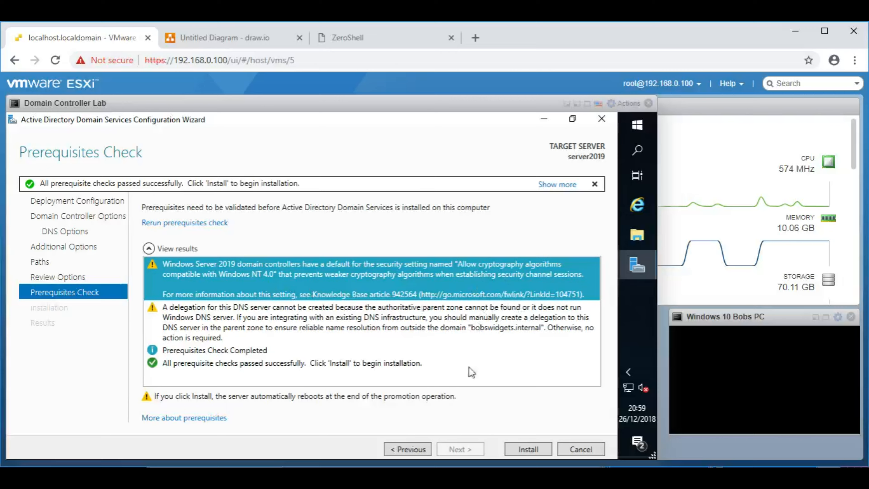
{"action": "left_click", "coordinate": [316, 351]}
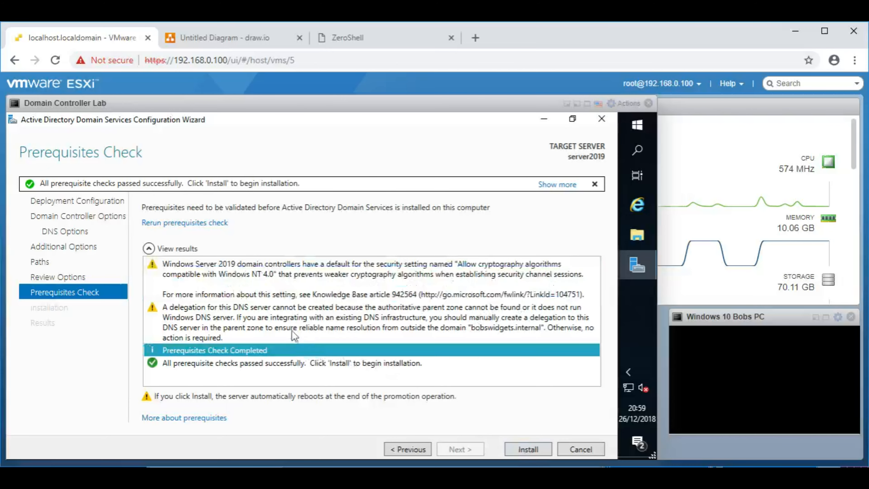
{"action": "left_click", "coordinate": [290, 323]}
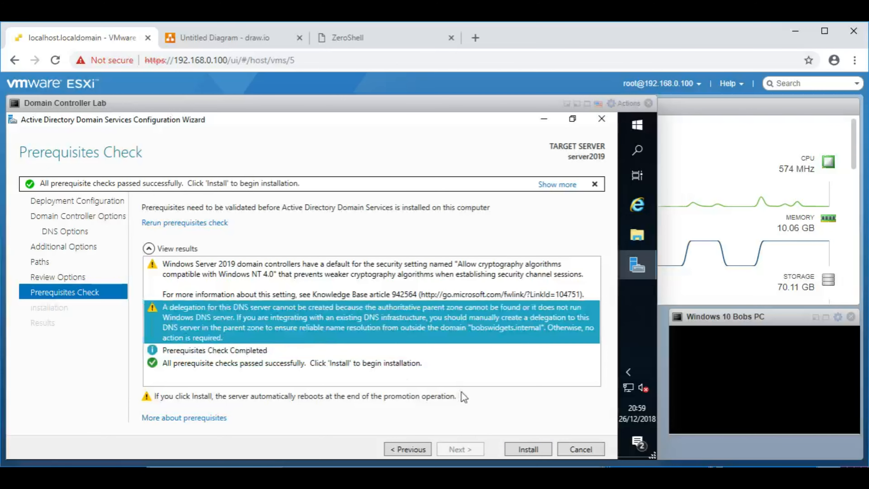
{"action": "left_click", "coordinate": [530, 450]}
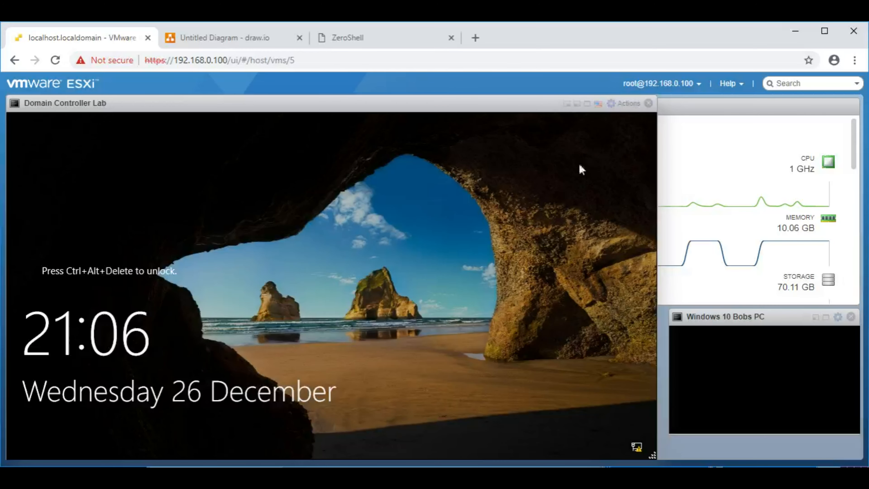
Step: Send Ctrl-Alt-Delete to the VM and sign in with the Administrator password
{"action": "left_click", "coordinate": [625, 103]}
{"action": "mouse_move", "coordinate": [646, 181]}
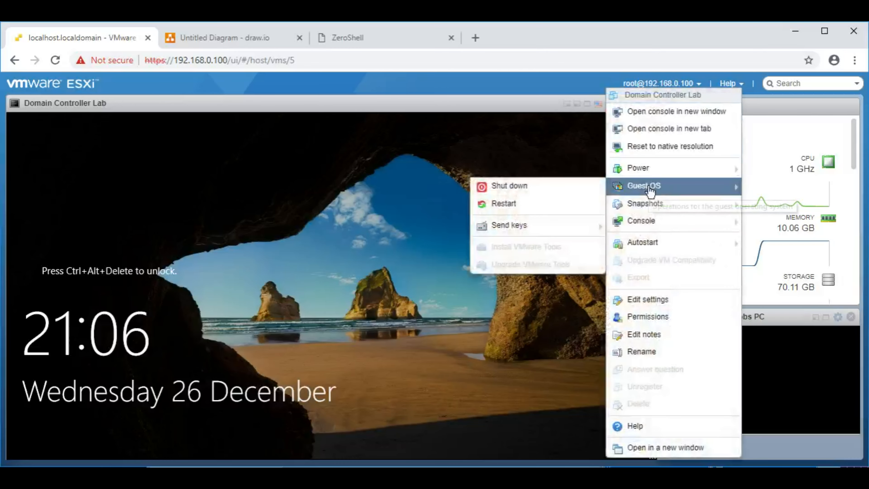
{"action": "mouse_move", "coordinate": [527, 227]}
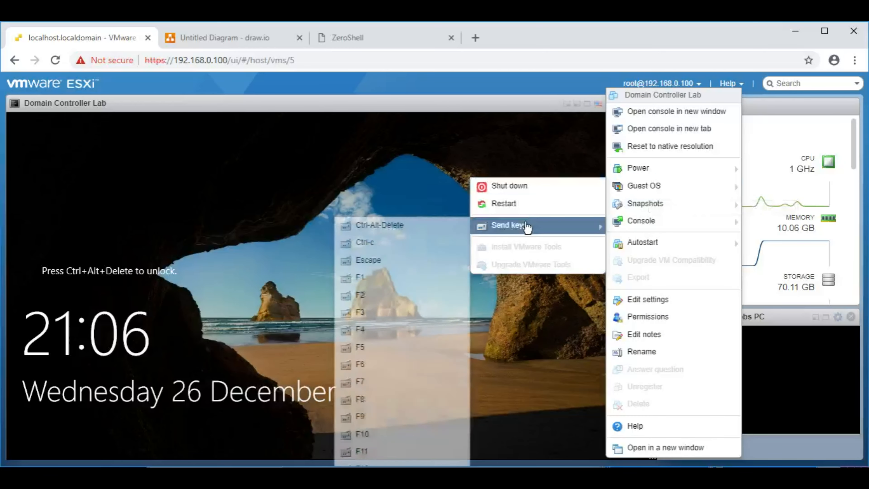
{"action": "left_click", "coordinate": [390, 226]}
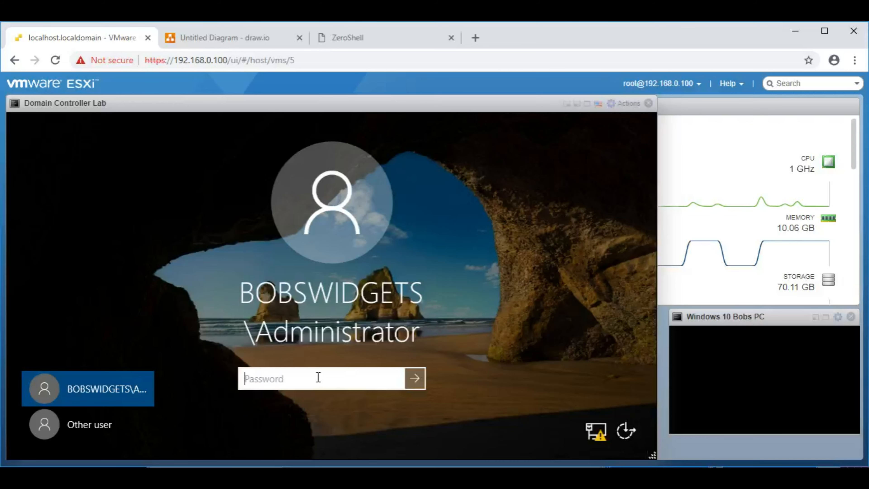
{"action": "type", "text": "•••••••••••"}
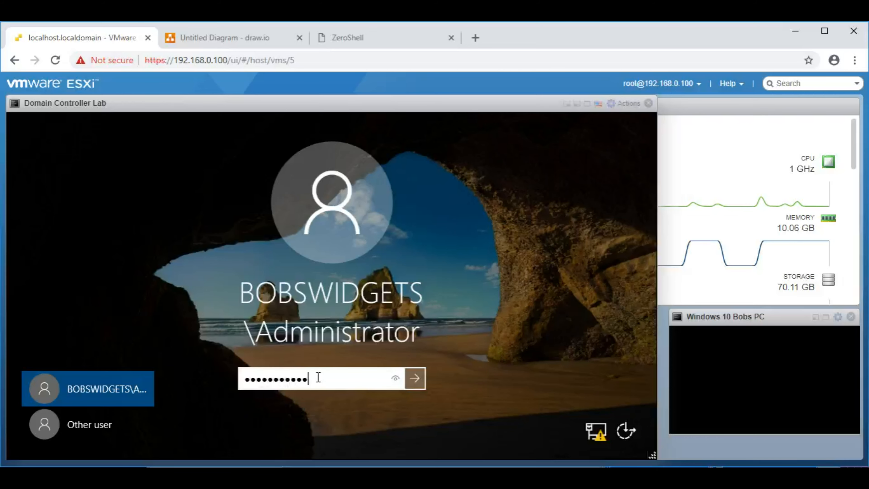
{"action": "key", "text": "Return"}
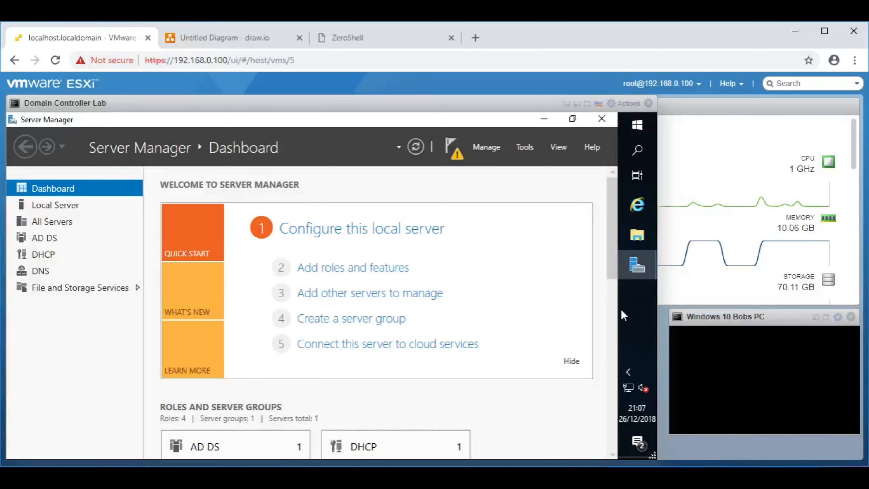
Step: Minimize Server Manager and open Network & Internet settings from the network tray icon
{"action": "left_click", "coordinate": [543, 121]}
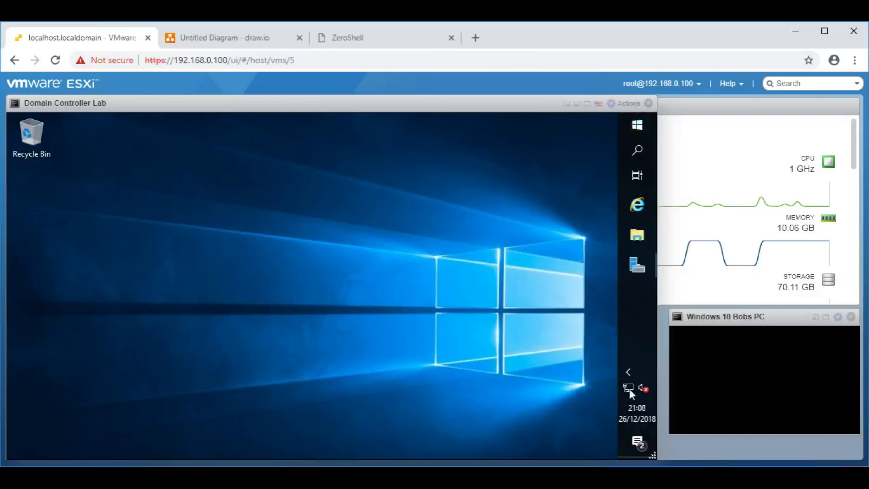
{"action": "mouse_move", "coordinate": [631, 389]}
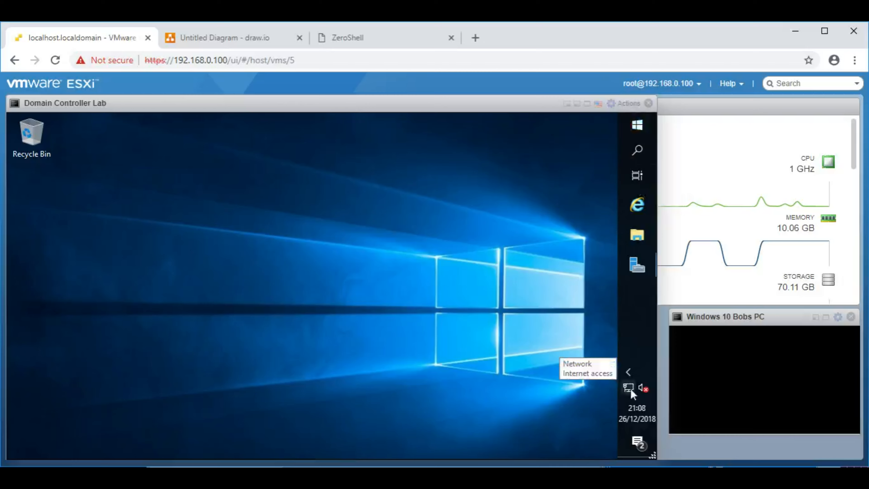
{"action": "right_click", "coordinate": [631, 388]}
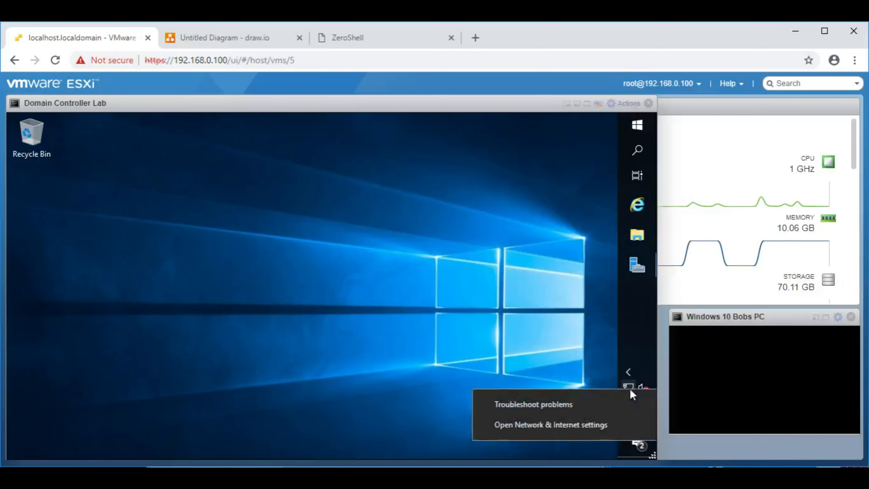
{"action": "left_click", "coordinate": [580, 426]}
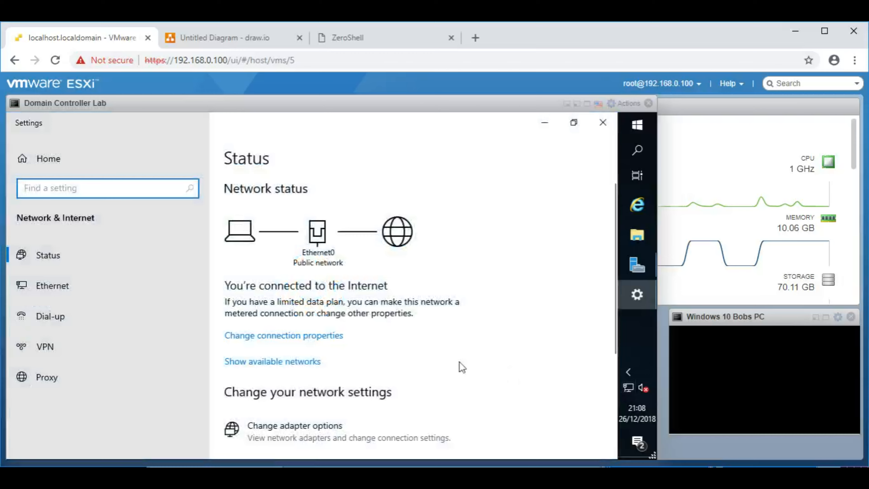
{"action": "scroll", "coordinate": [393, 364], "scroll_direction": "down", "scroll_amount": 2}
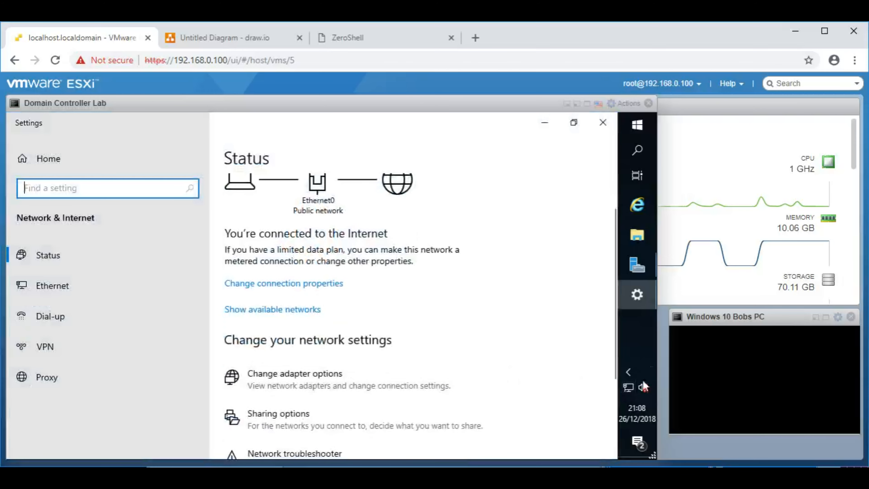
{"action": "right_click", "coordinate": [629, 388]}
{"action": "left_click", "coordinate": [569, 424]}
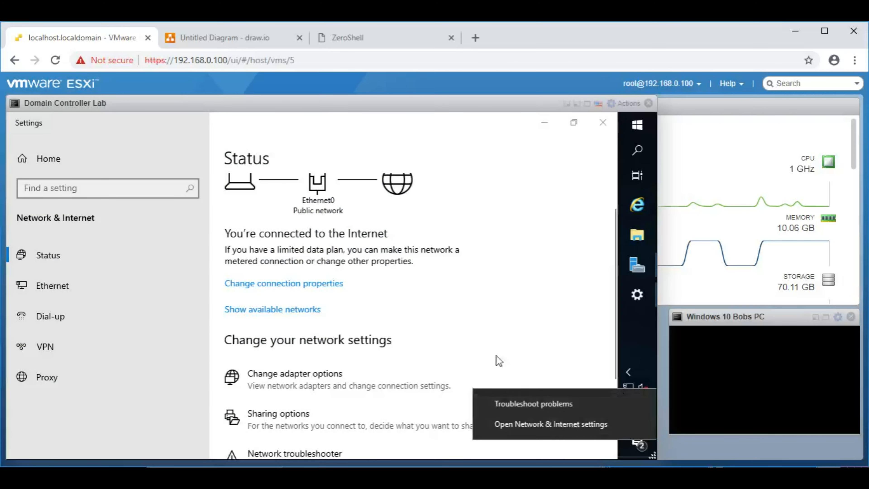
Step: Attempt Change adapter options twice, dismiss both access errors, and close Settings
{"action": "left_click", "coordinate": [284, 381]}
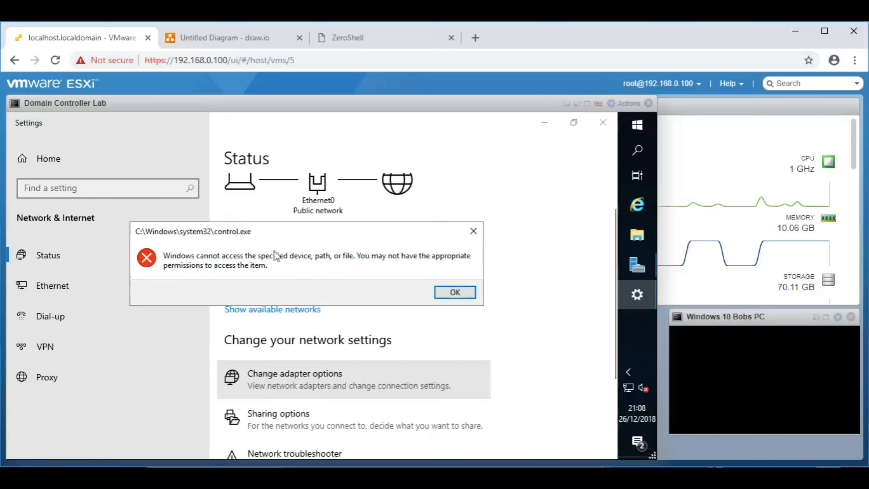
{"action": "left_click", "coordinate": [446, 294]}
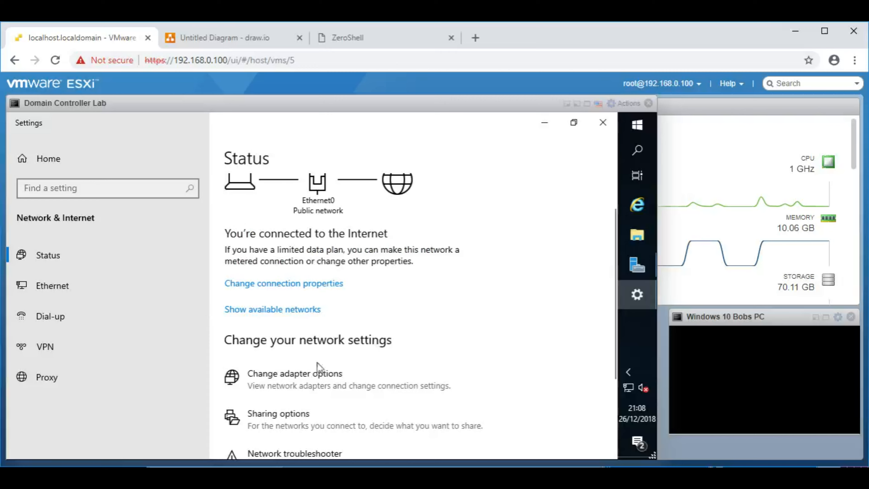
{"action": "left_click", "coordinate": [286, 375]}
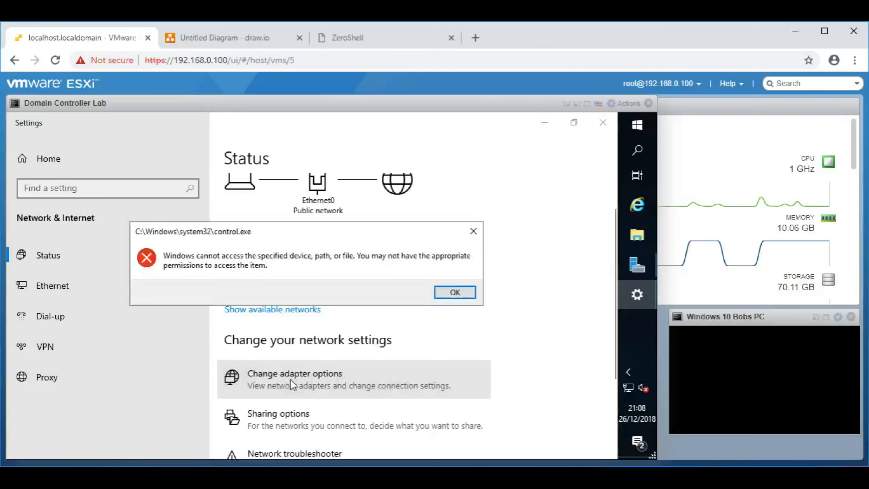
{"action": "left_click", "coordinate": [452, 293]}
{"action": "left_click", "coordinate": [604, 122]}
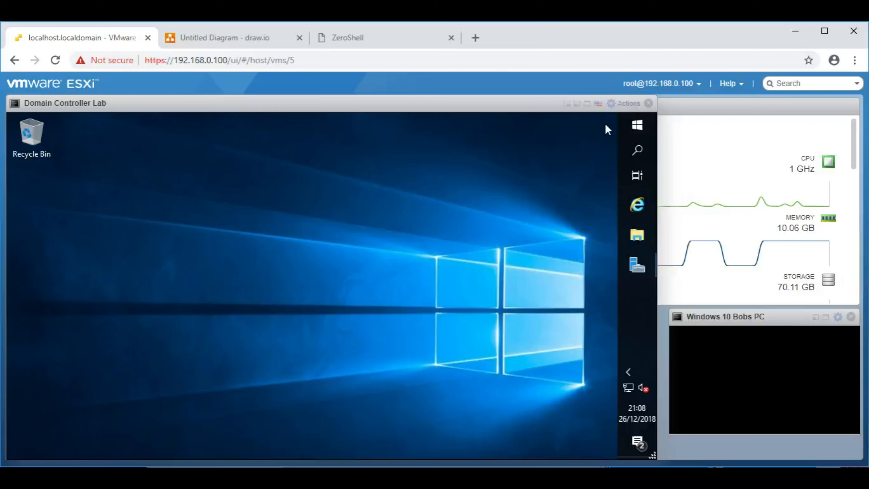
Step: Launch Control Panel via Run 'control', maximize it, and open Network and Sharing Center
{"action": "right_click", "coordinate": [631, 126]}
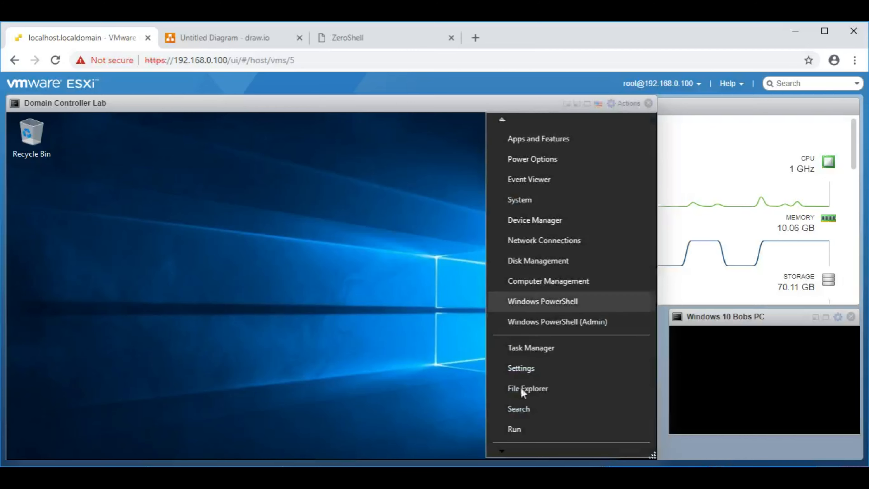
{"action": "left_click", "coordinate": [526, 431]}
{"action": "type", "text": "control"}
{"action": "key", "text": "Return"}
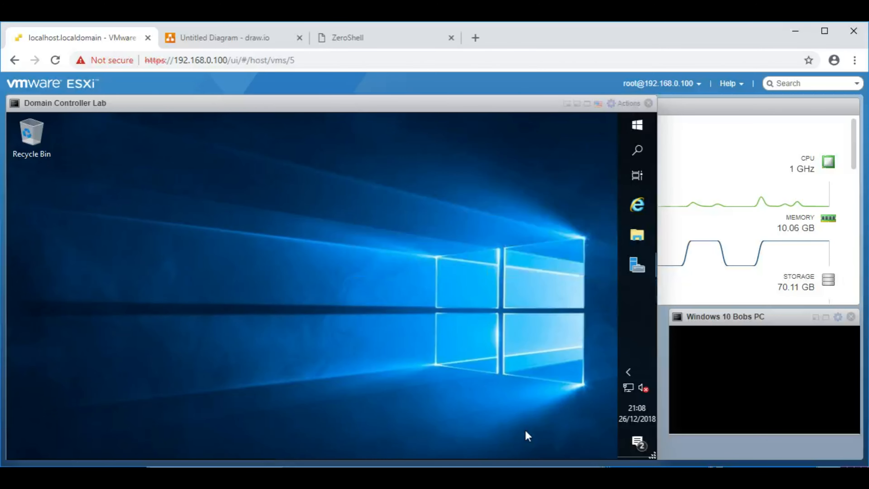
{"action": "left_click", "coordinate": [522, 122]}
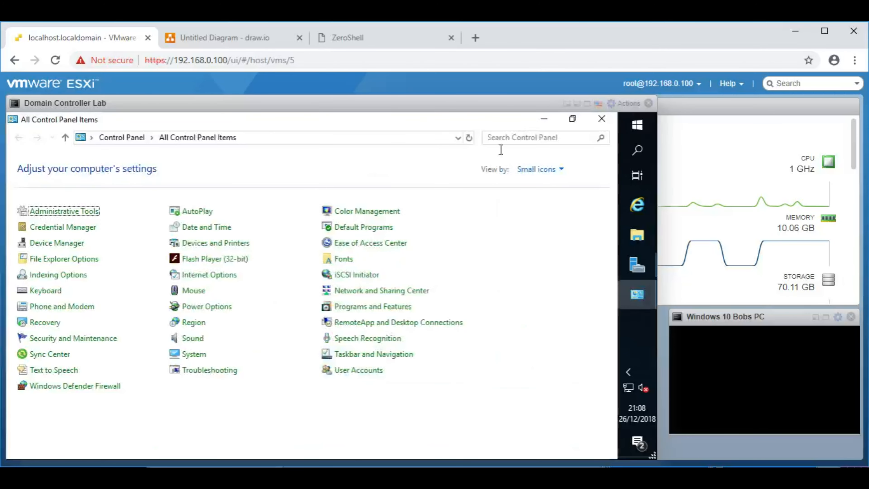
{"action": "left_click", "coordinate": [379, 291]}
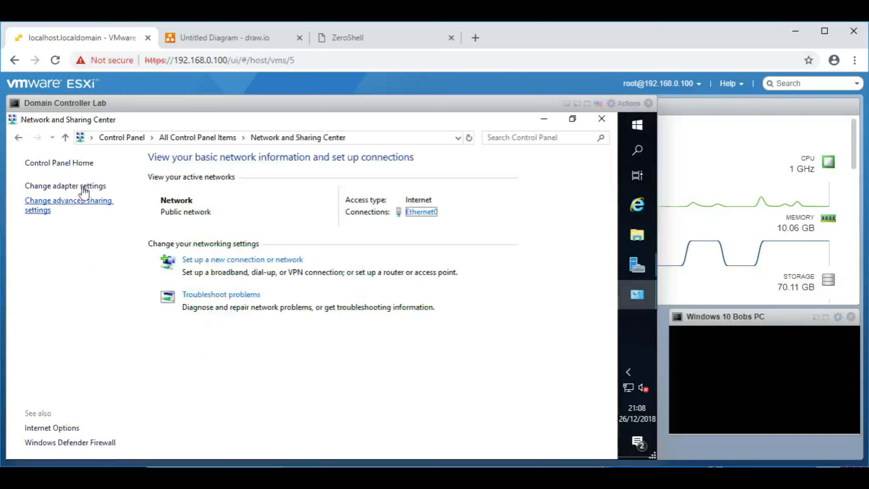
Step: Open Ethernet0's TCP/IPv4 properties showing static 192.168.0.2 and DNS 127.0.0.1
{"action": "left_click", "coordinate": [76, 187]}
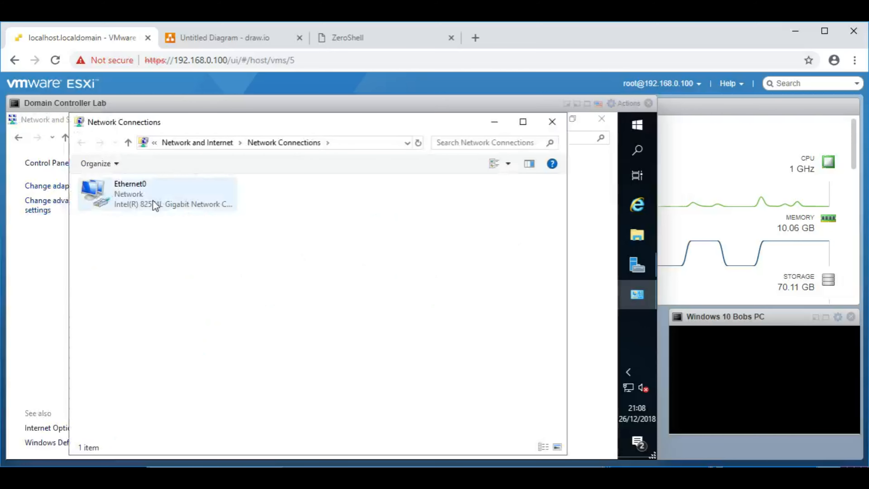
{"action": "left_click", "coordinate": [152, 200]}
{"action": "right_click", "coordinate": [154, 204]}
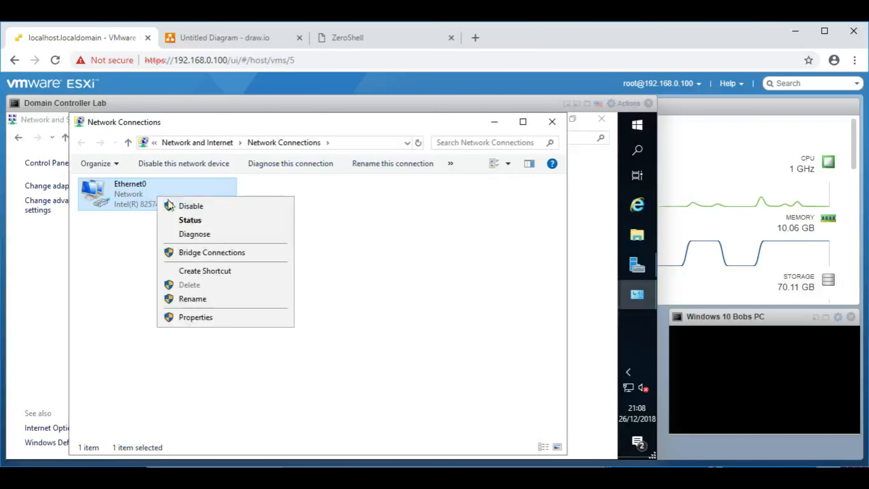
{"action": "left_click", "coordinate": [219, 316]}
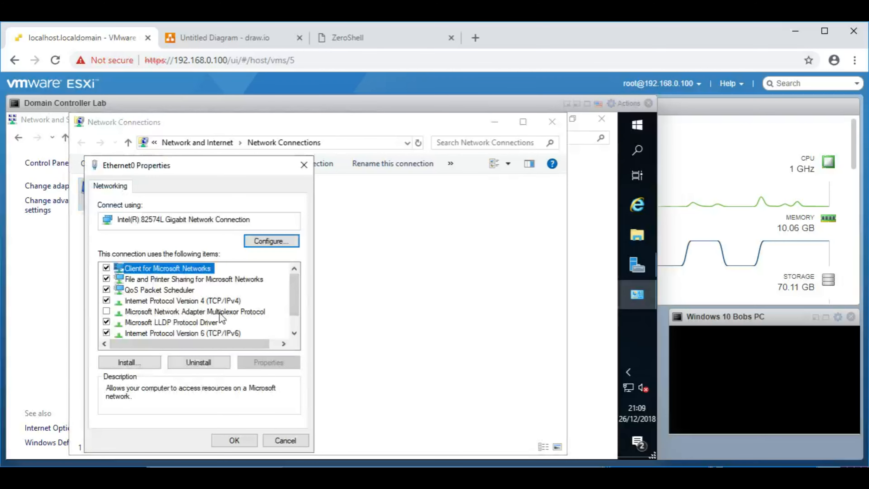
{"action": "left_click", "coordinate": [216, 301]}
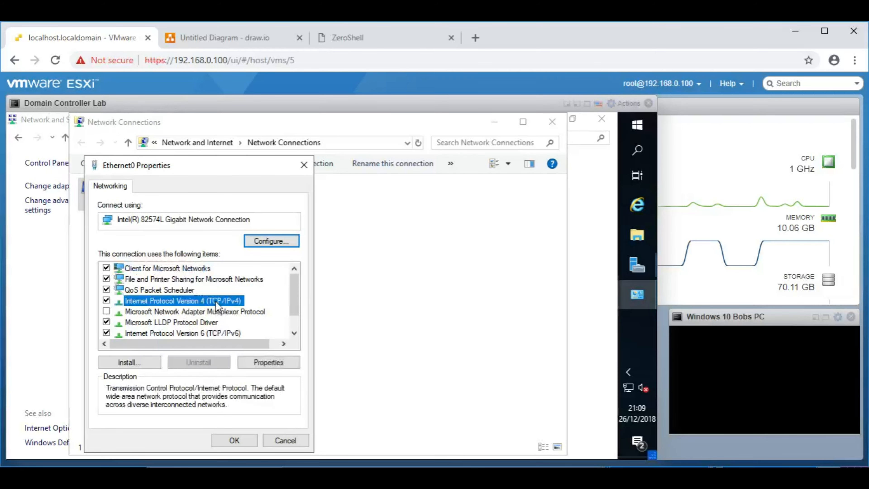
{"action": "left_click", "coordinate": [270, 362]}
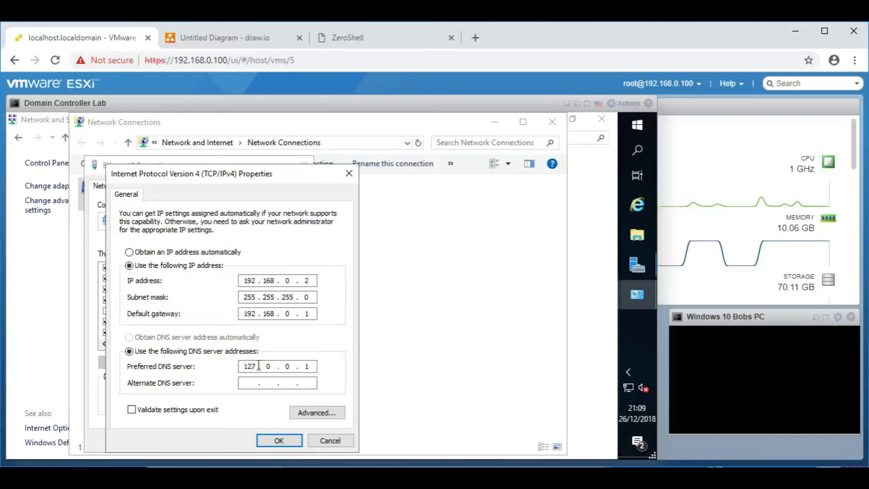
{"action": "right_click", "coordinate": [637, 125]}
Step: Open a command prompt beside the IPv4 dialog and start a continuous ping, mistyped as 172.0.0.1
{"action": "left_click", "coordinate": [558, 428]}
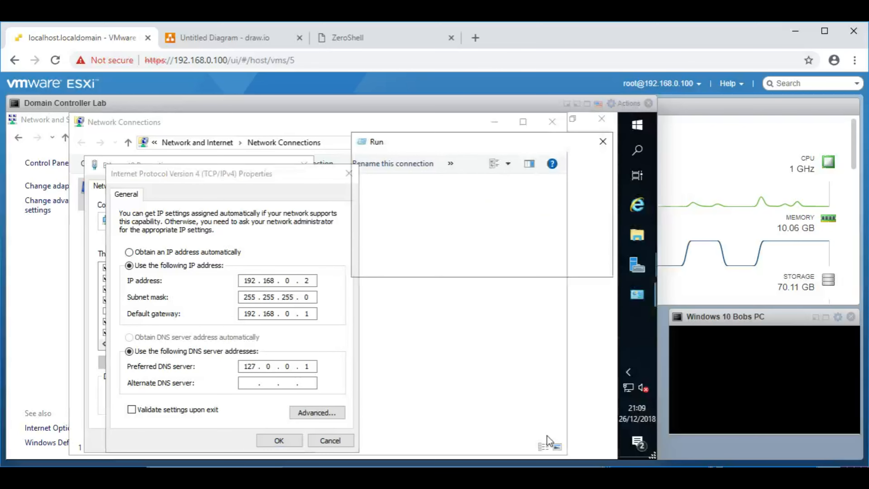
{"action": "type", "text": "cmd"}
{"action": "key", "text": "Return"}
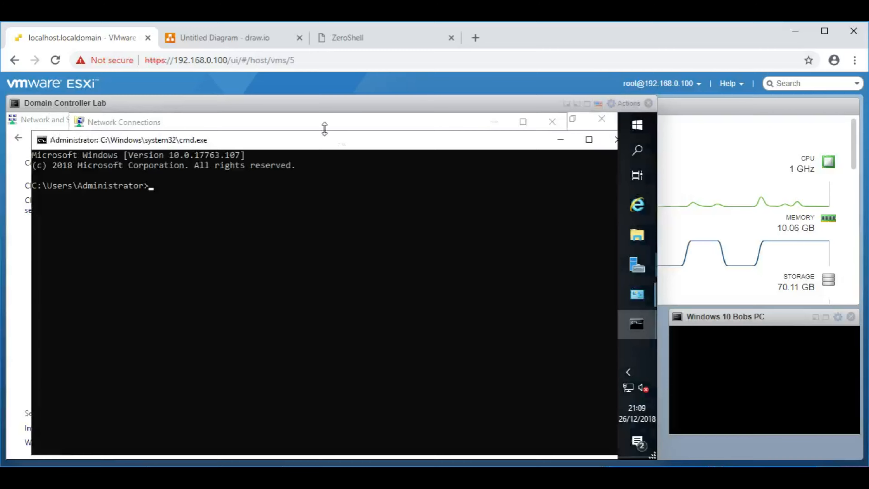
{"action": "left_click_drag", "start_coordinate": [322, 148], "coordinate": [529, 133]}
{"action": "type", "text": "ping"}
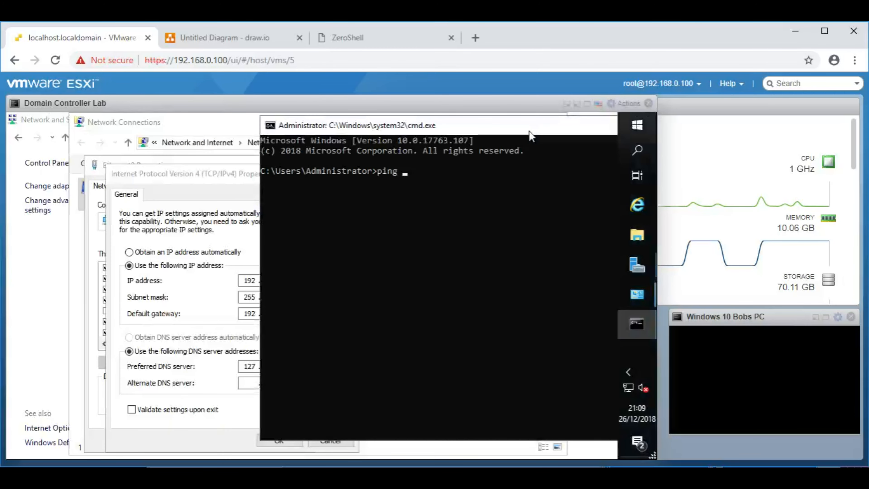
{"action": "left_click_drag", "start_coordinate": [228, 174], "coordinate": [38, 156]}
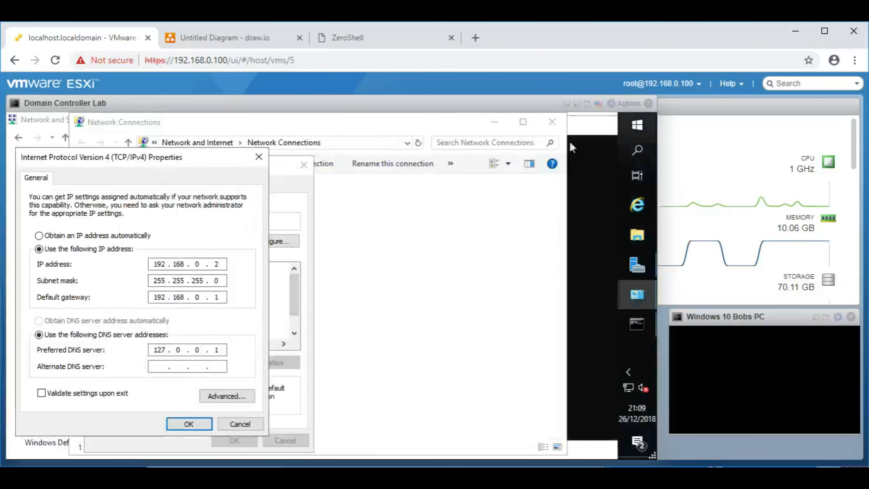
{"action": "left_click", "coordinate": [637, 324]}
{"action": "type", "text": "172.0.0.1"}
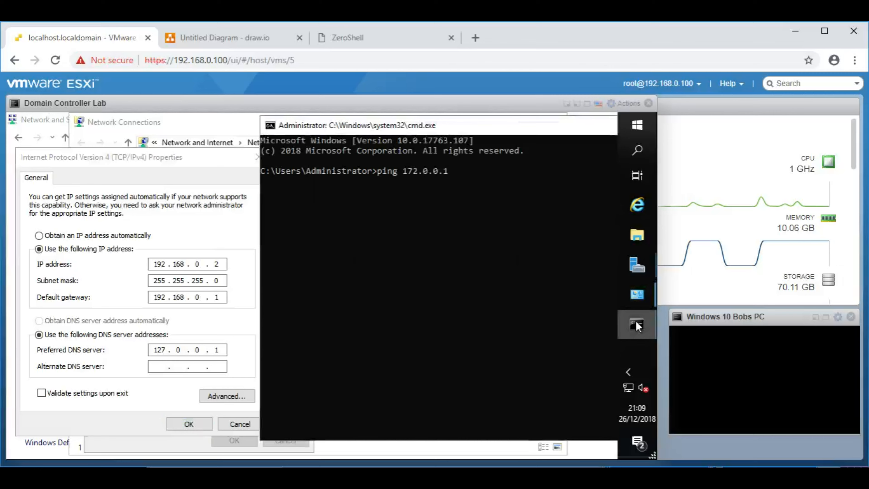
{"action": "type", "text": " -t"}
{"action": "key", "text": "Return"}
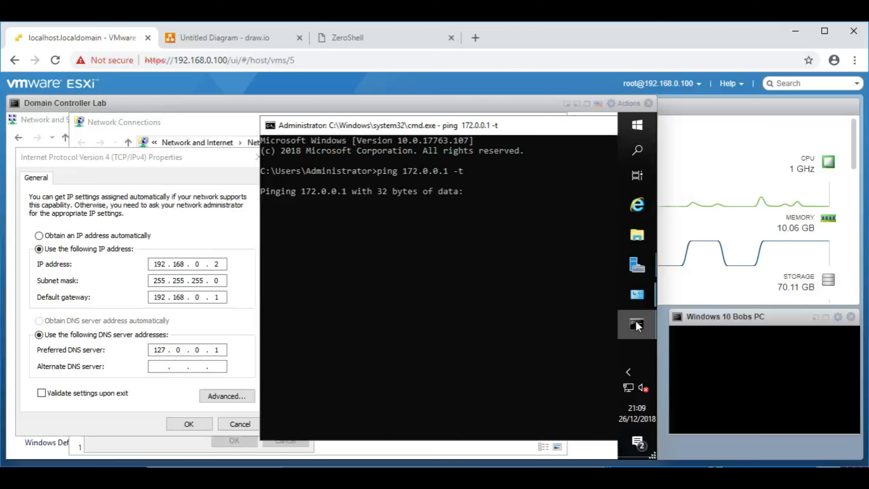
Step: Correct and run 'ping 127.0.0.1 -t', then bring the IPv4 properties dialog forward
{"action": "key", "text": "ctrl+c"}
{"action": "key", "text": "Up"}
{"action": "key", "text": "Left"}
{"action": "key", "text": "Left"}
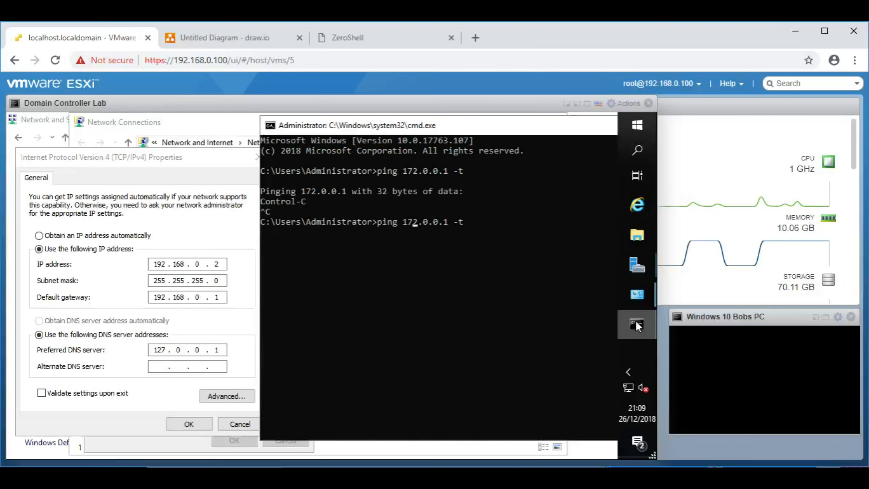
{"action": "key", "text": "BackSpace"}
{"action": "type", "text": "7"}
{"action": "key", "text": "Return"}
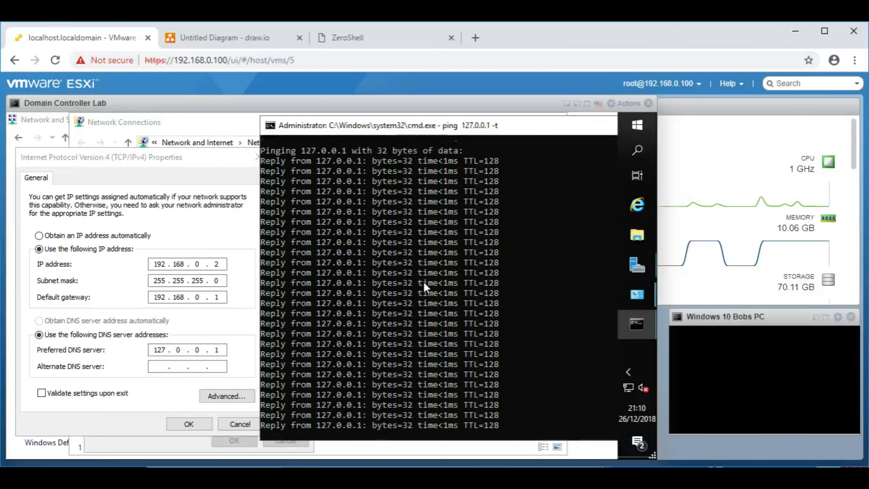
{"action": "left_click", "coordinate": [190, 160]}
{"action": "left_click_drag", "start_coordinate": [190, 159], "coordinate": [190, 138]}
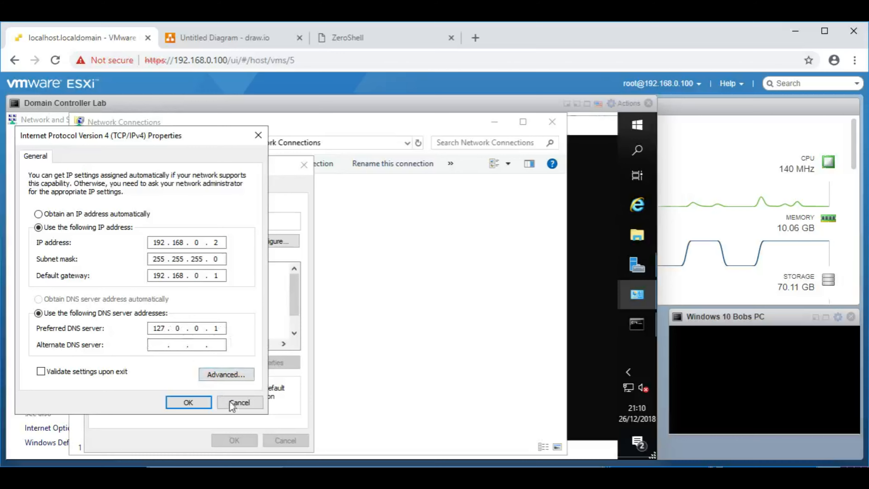
Step: Close the leftover IPv4, adapter, diagnostics, Network Connections, ping and Sharing Center windows
{"action": "left_click", "coordinate": [240, 402]}
{"action": "left_click", "coordinate": [303, 165]}
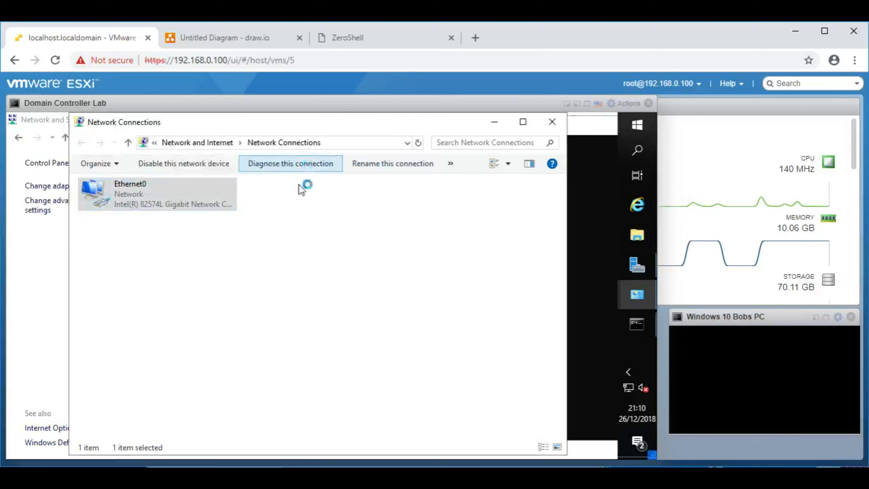
{"action": "left_click", "coordinate": [482, 151]}
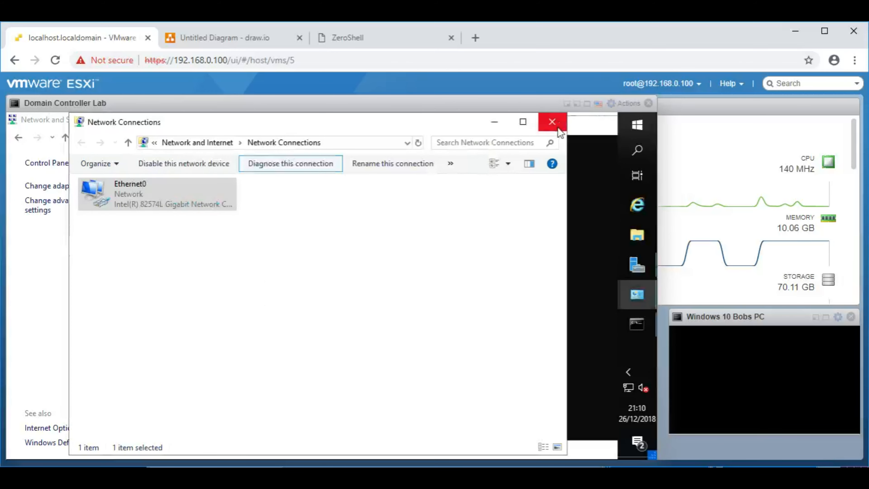
{"action": "left_click", "coordinate": [553, 122]}
{"action": "double_click", "coordinate": [270, 126]}
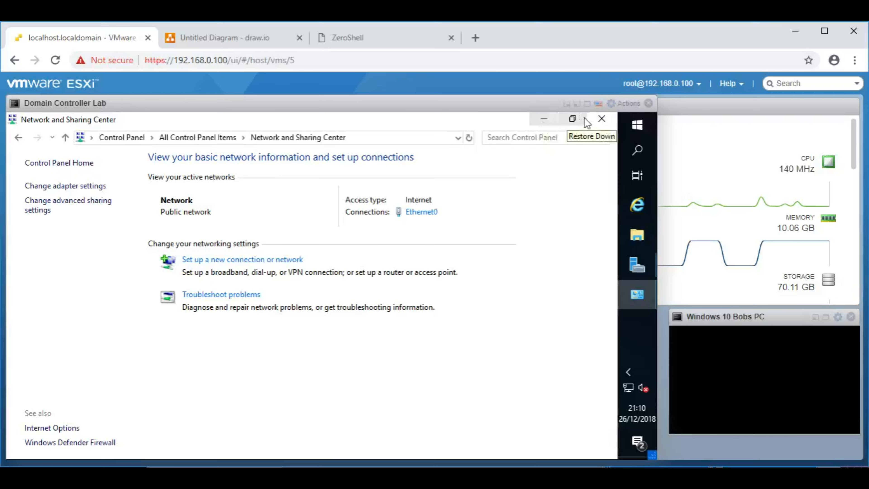
{"action": "left_click", "coordinate": [601, 121]}
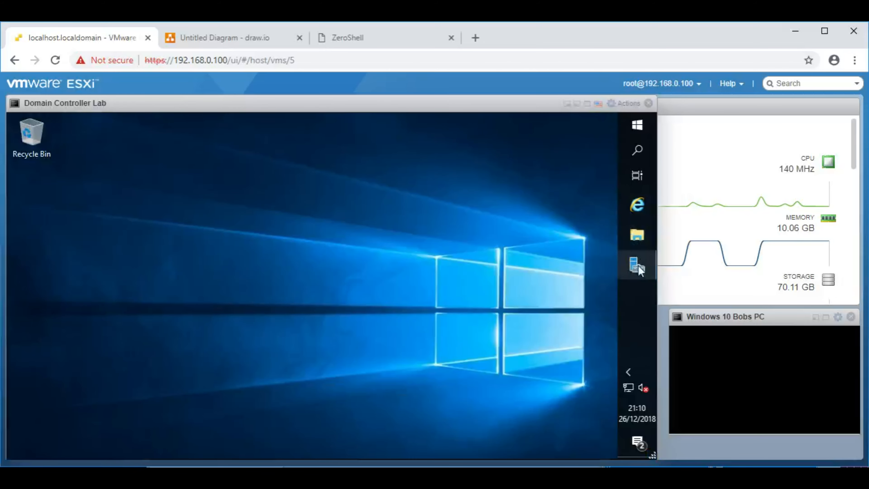
Step: Search the Start menu for 'dns', then dismiss the results and the quick menu
{"action": "mouse_move", "coordinate": [639, 266]}
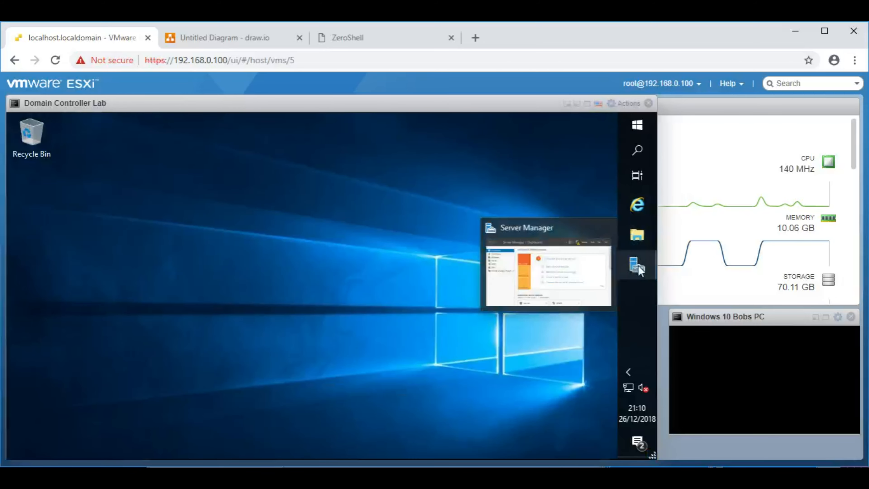
{"action": "left_click", "coordinate": [639, 126]}
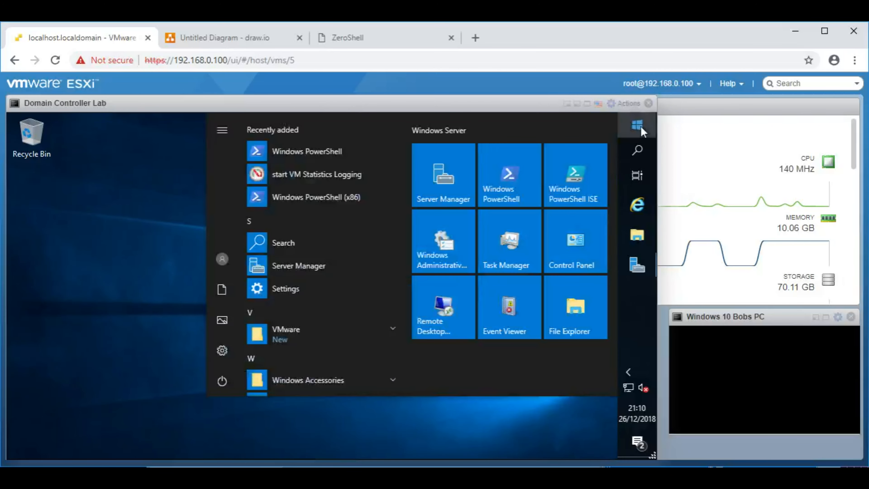
{"action": "type", "text": "dns"}
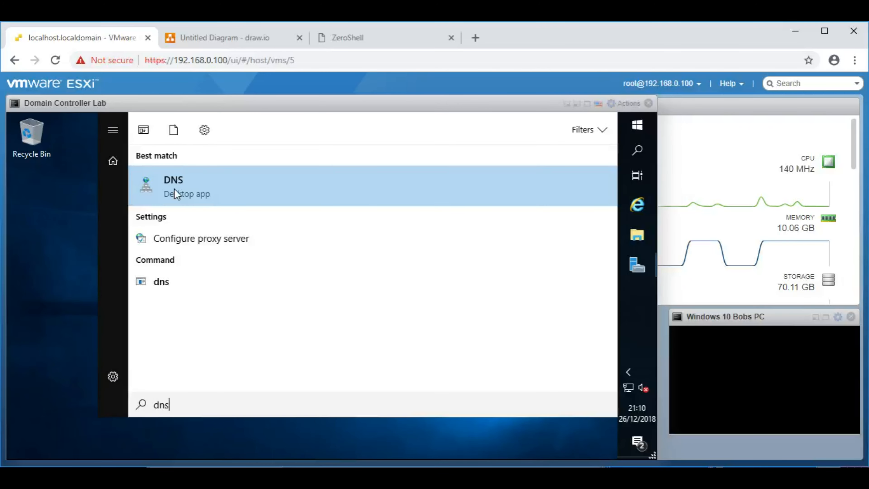
{"action": "left_click", "coordinate": [76, 206]}
{"action": "right_click", "coordinate": [637, 125]}
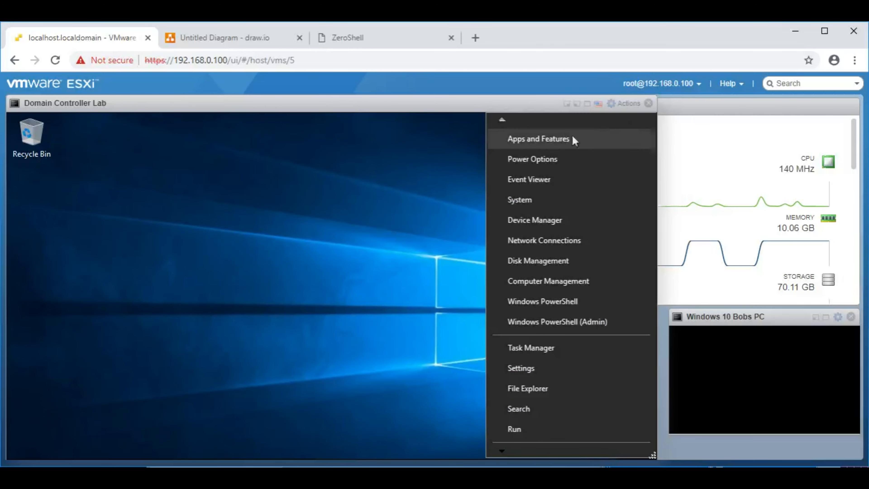
{"action": "left_click", "coordinate": [468, 185]}
Step: Launch DNS Manager from Control Panel's Administrative Tools and maximize its window
{"action": "left_click", "coordinate": [637, 126]}
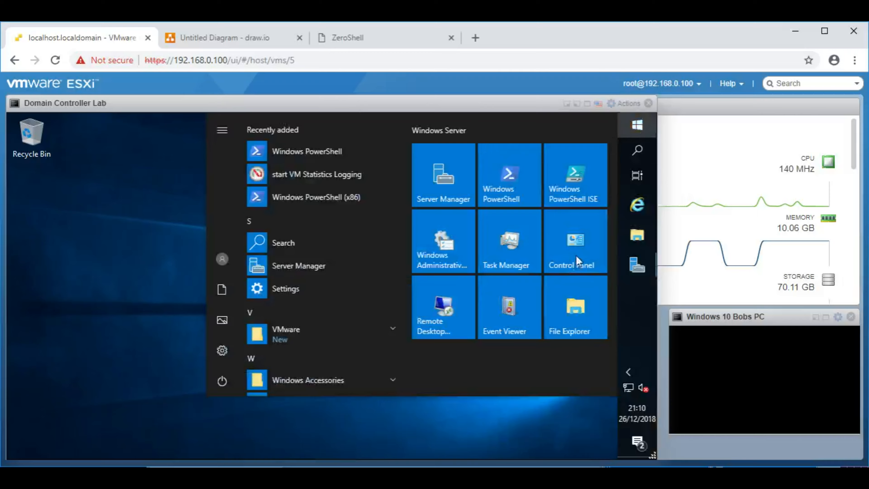
{"action": "left_click", "coordinate": [594, 249]}
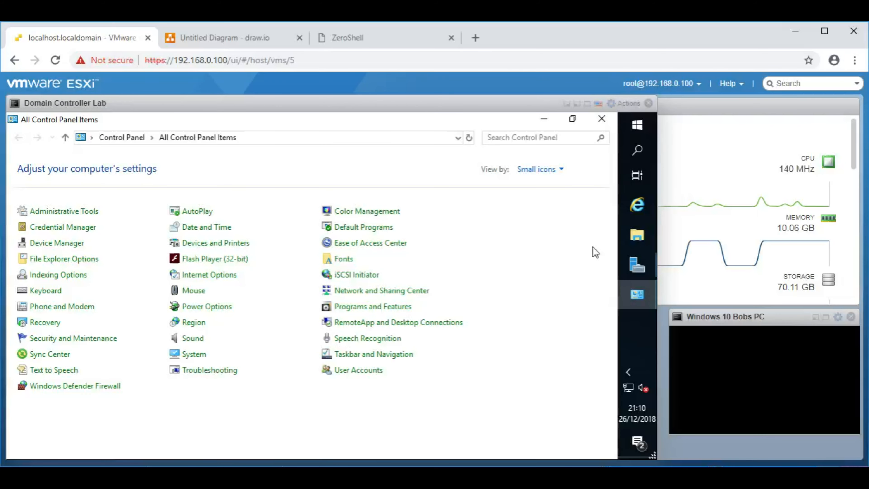
{"action": "left_click", "coordinate": [60, 216]}
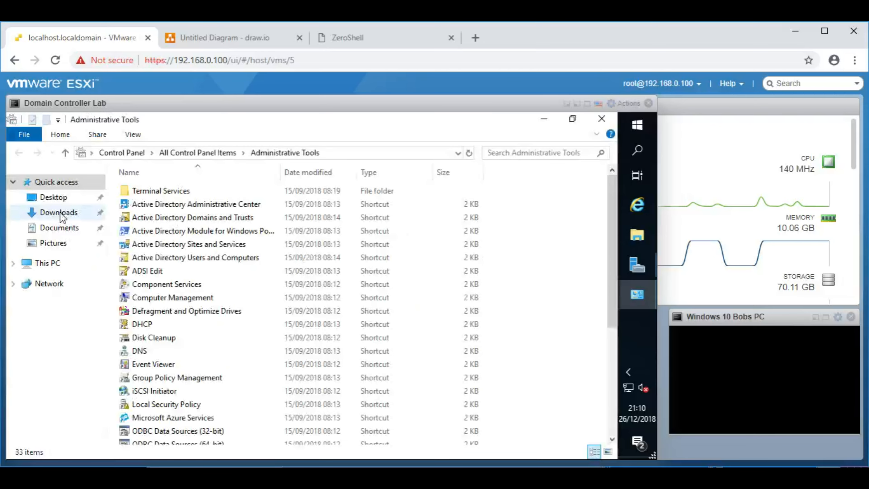
{"action": "type", "text": "dns"}
{"action": "key", "text": "Return"}
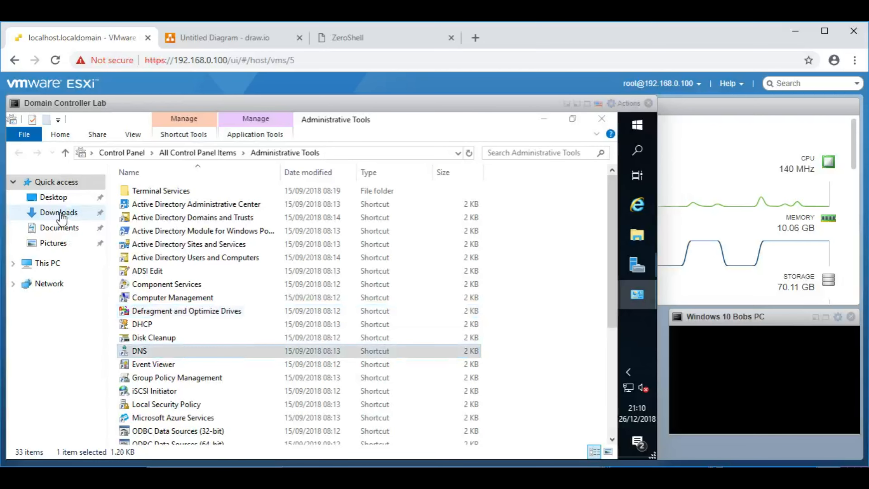
{"action": "left_click", "coordinate": [473, 133]}
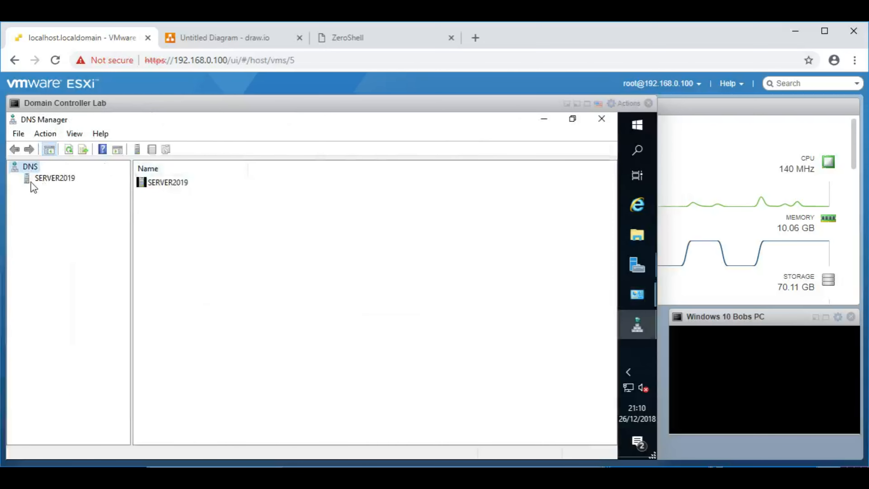
Step: Expand SERVER2019, confirm its DNS forwarder is 192.168.0.1 in Properties, and close with OK
{"action": "left_click", "coordinate": [46, 178]}
{"action": "left_click", "coordinate": [15, 179]}
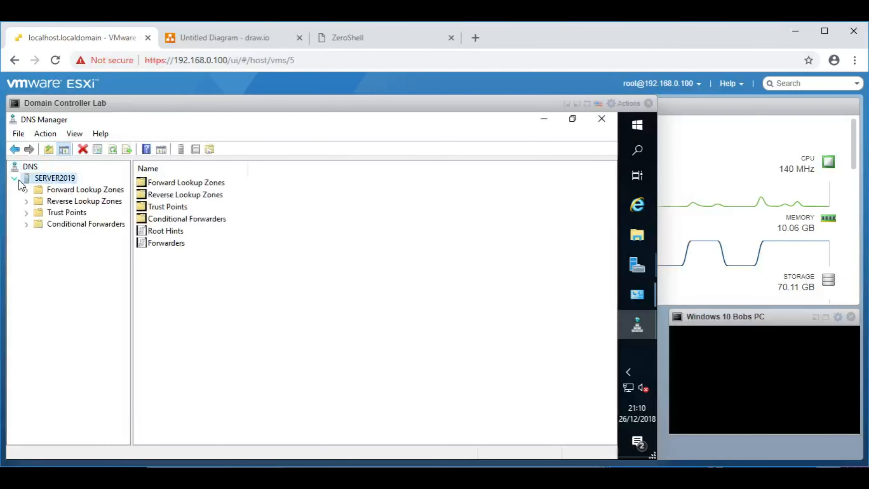
{"action": "right_click", "coordinate": [52, 180]}
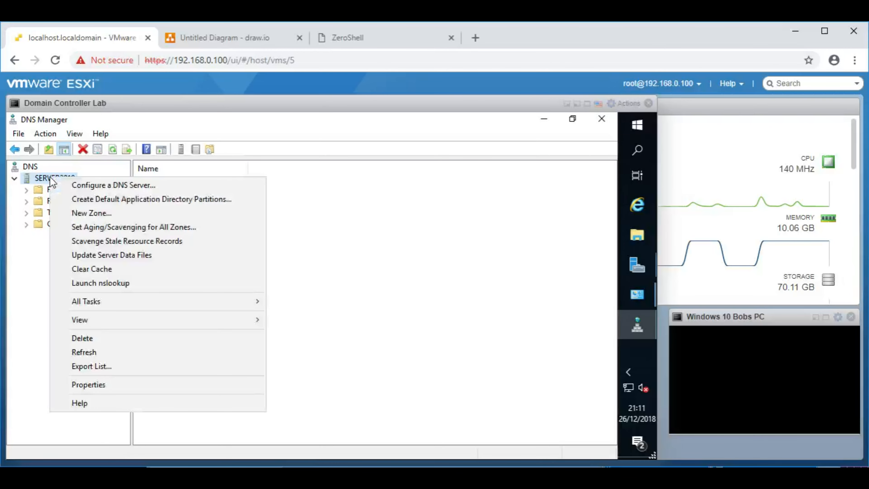
{"action": "left_click", "coordinate": [110, 387]}
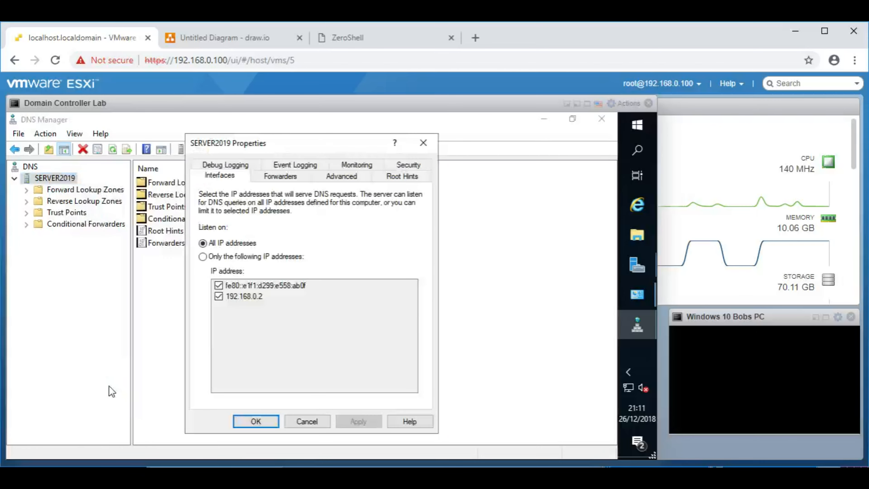
{"action": "left_click", "coordinate": [286, 181]}
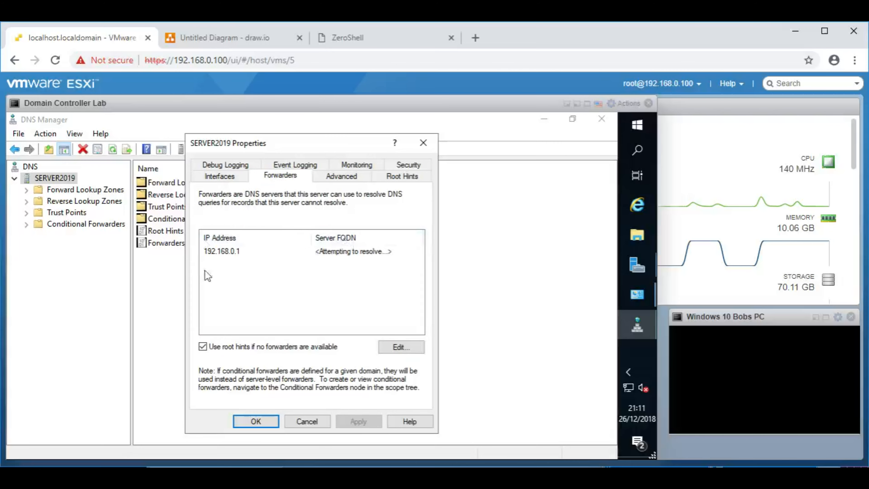
{"action": "left_click", "coordinate": [238, 252]}
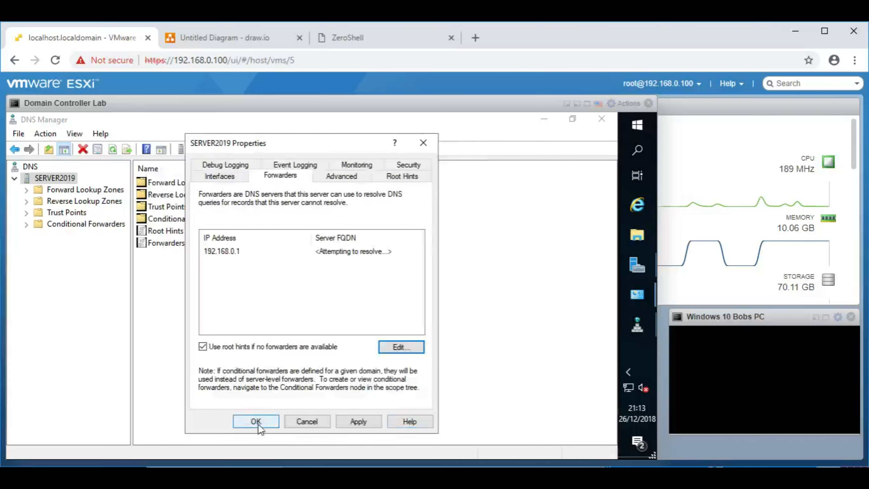
{"action": "left_click", "coordinate": [256, 421]}
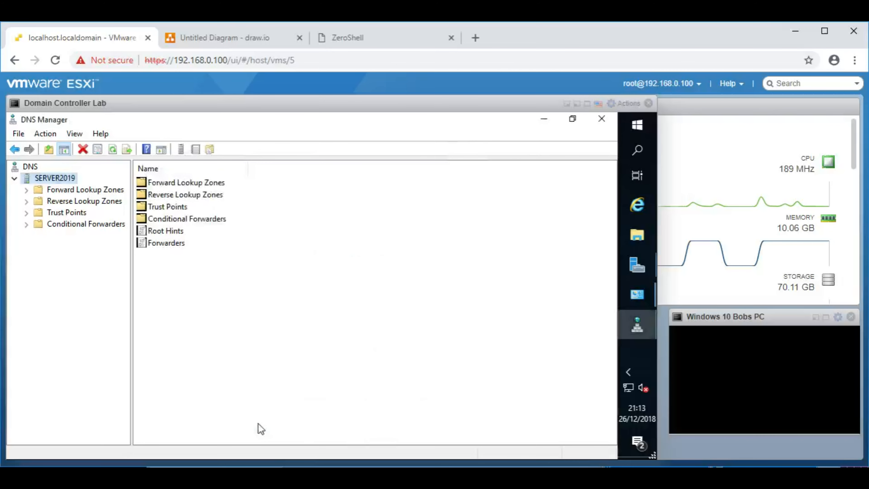
Step: Recheck SERVER2019's 192.168.0.1 forwarder, close the properties, and switch to the draw.io diagram
{"action": "right_click", "coordinate": [59, 179]}
{"action": "left_click", "coordinate": [124, 388]}
{"action": "left_click", "coordinate": [271, 176]}
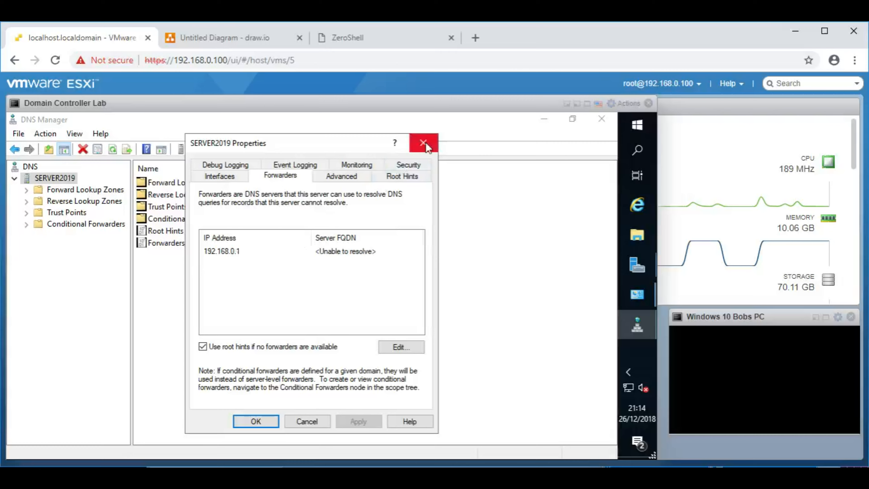
{"action": "left_click", "coordinate": [230, 252]}
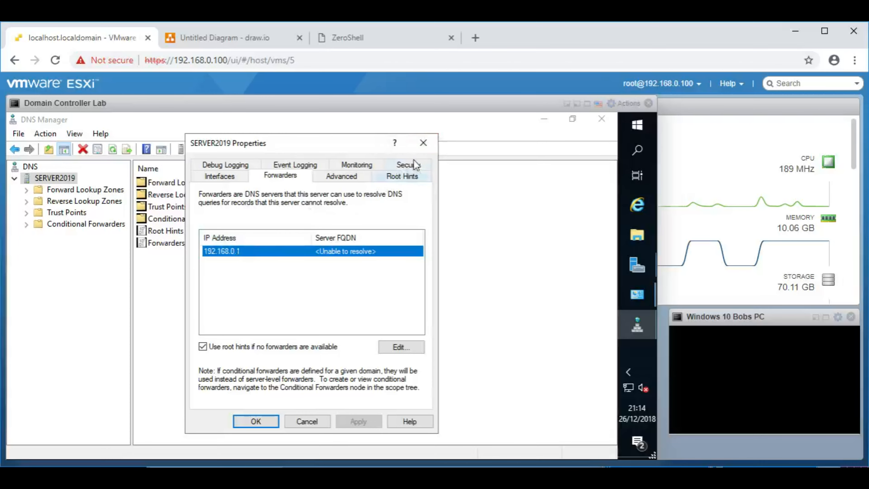
{"action": "left_click", "coordinate": [423, 143]}
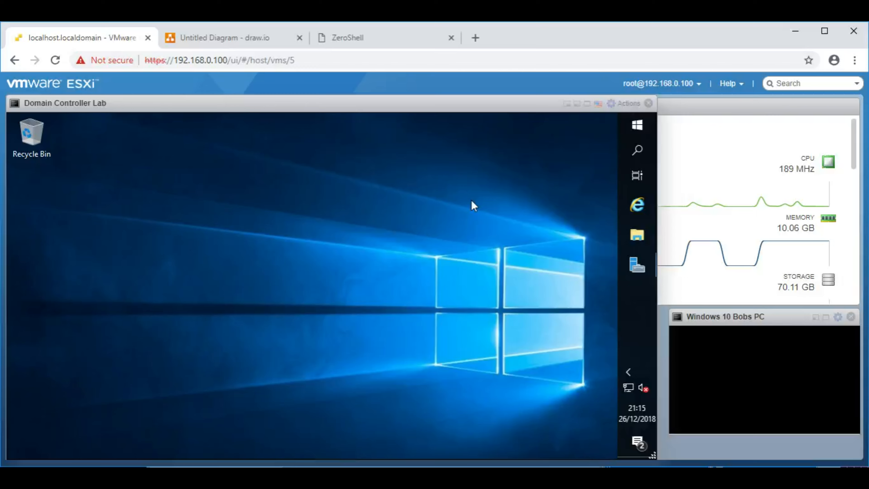
{"action": "left_click", "coordinate": [274, 40]}
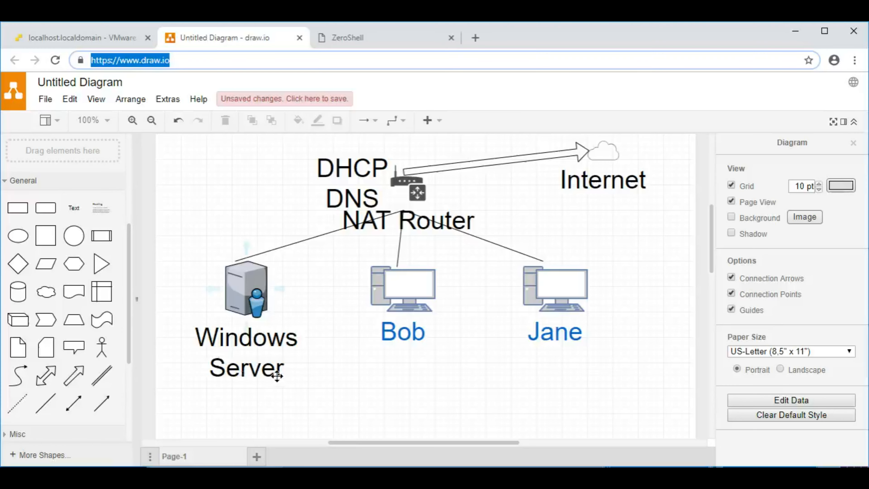
Step: Add a 'DNS' text label beneath the Windows Server, then return to the ESXi console tab
{"action": "left_click", "coordinate": [82, 208]}
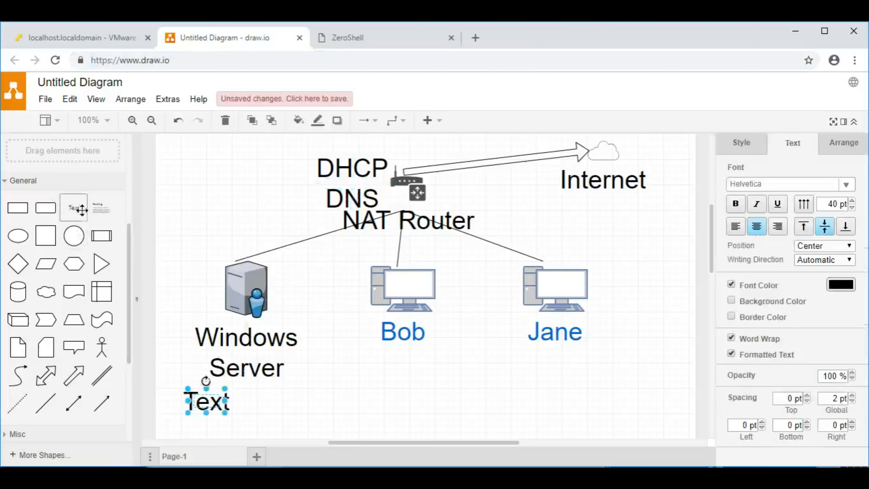
{"action": "double_click", "coordinate": [210, 408]}
{"action": "type", "text": "DNS"}
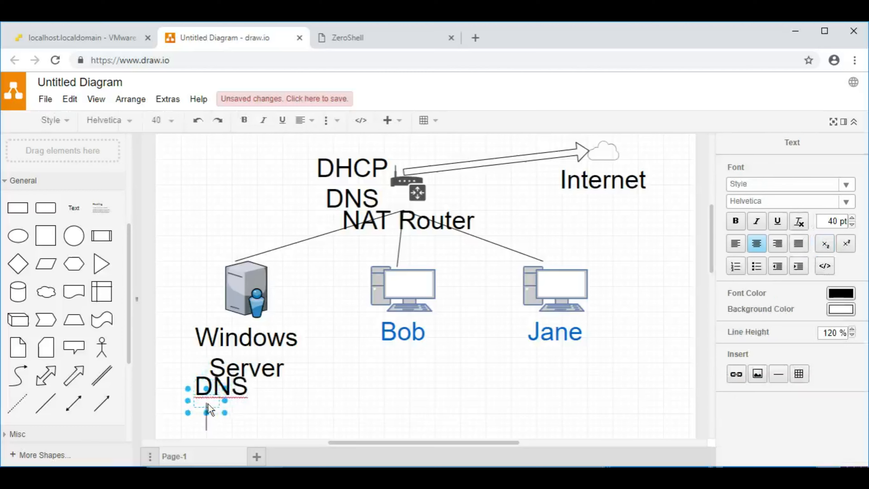
{"action": "left_click", "coordinate": [319, 421]}
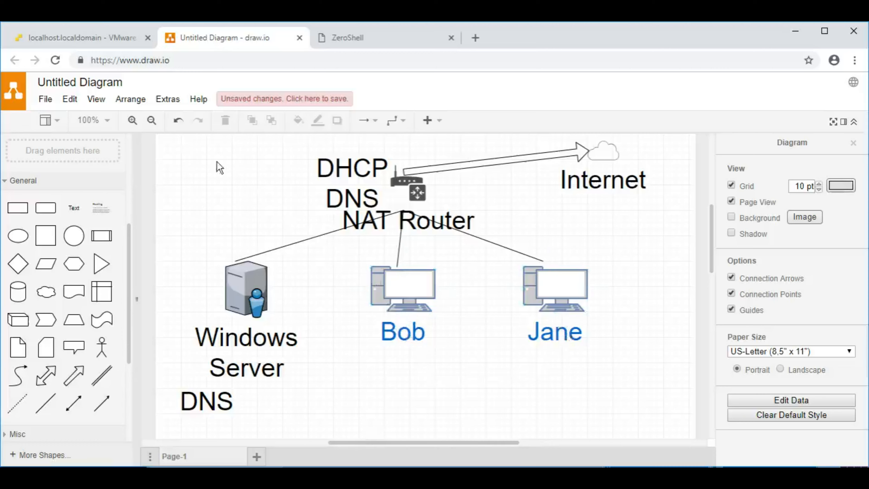
{"action": "left_click", "coordinate": [90, 40]}
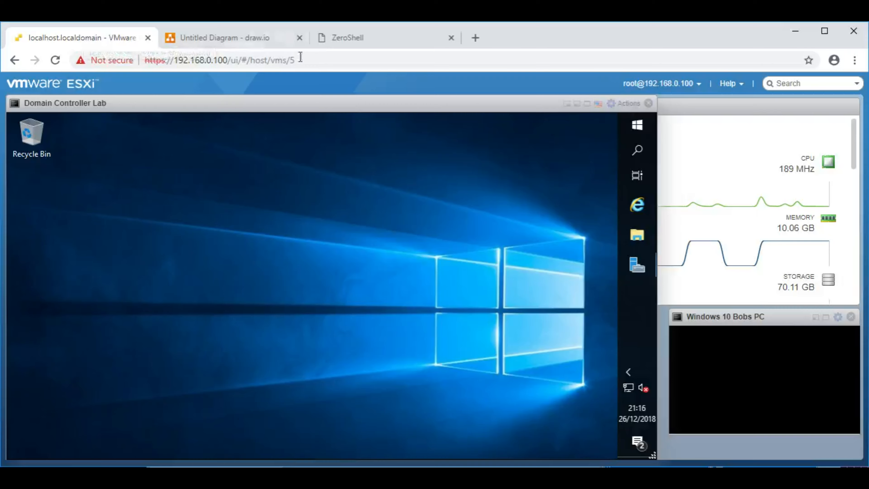